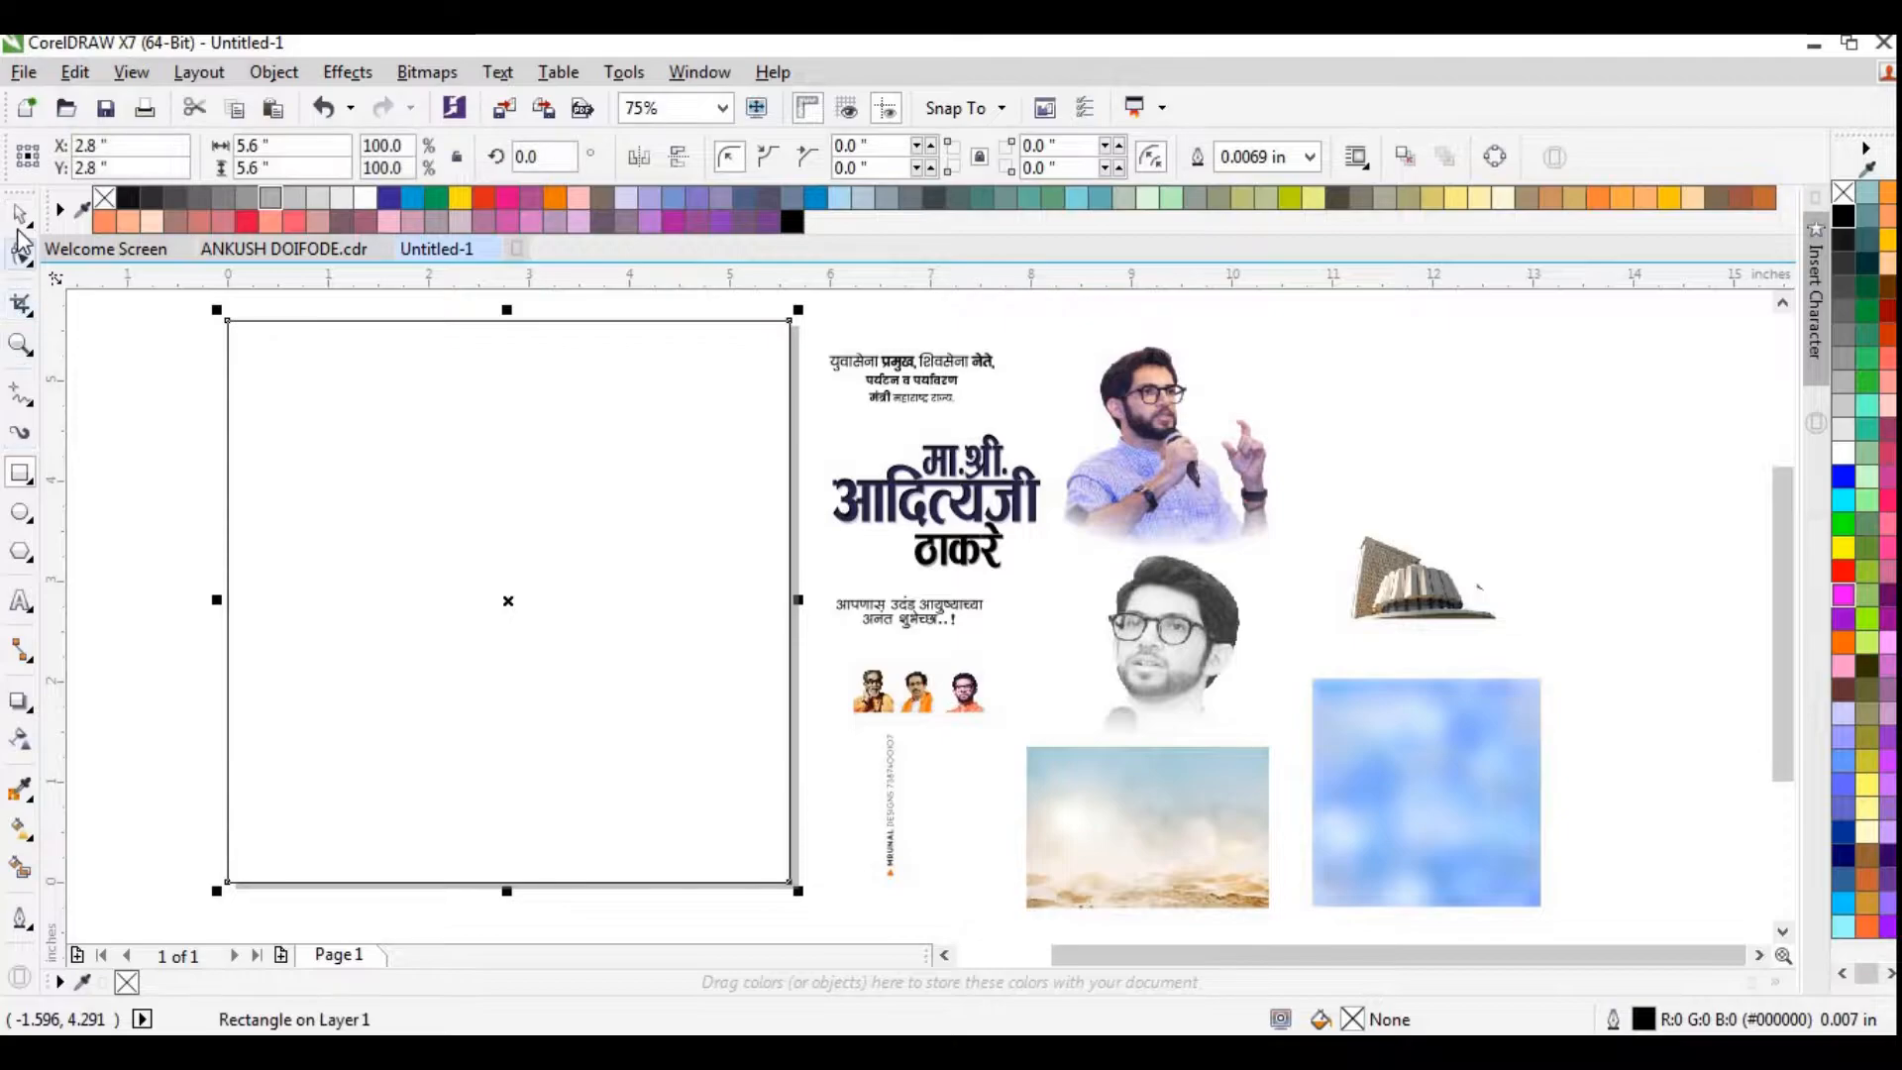
Place the blue background image over the page square, enlarge it to about 5.96 × 5.96 in, and centre it on the page
drag(1422, 785, 324, 422)
drag(443, 531, 761, 805)
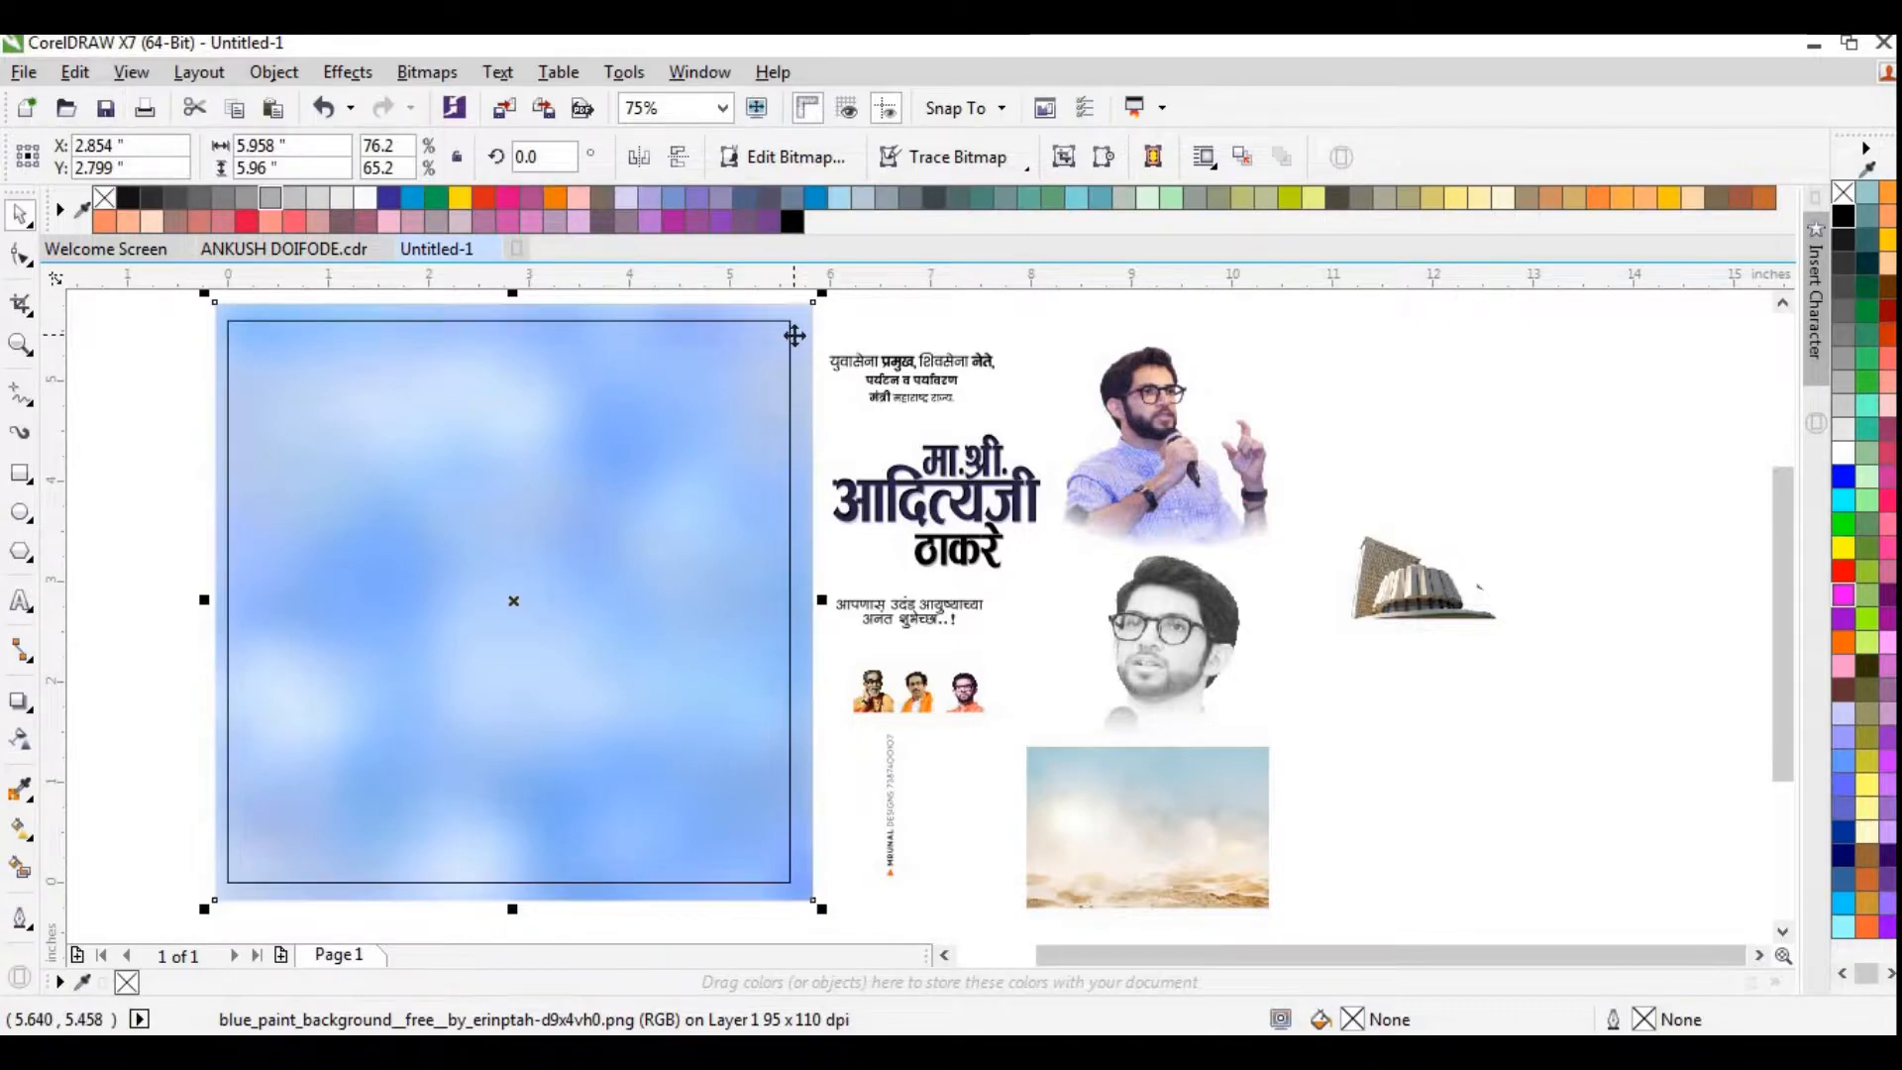
key(p)
PowerClip the blue background inside the 5.6 in square and remove the square's outline
right_click(799, 347)
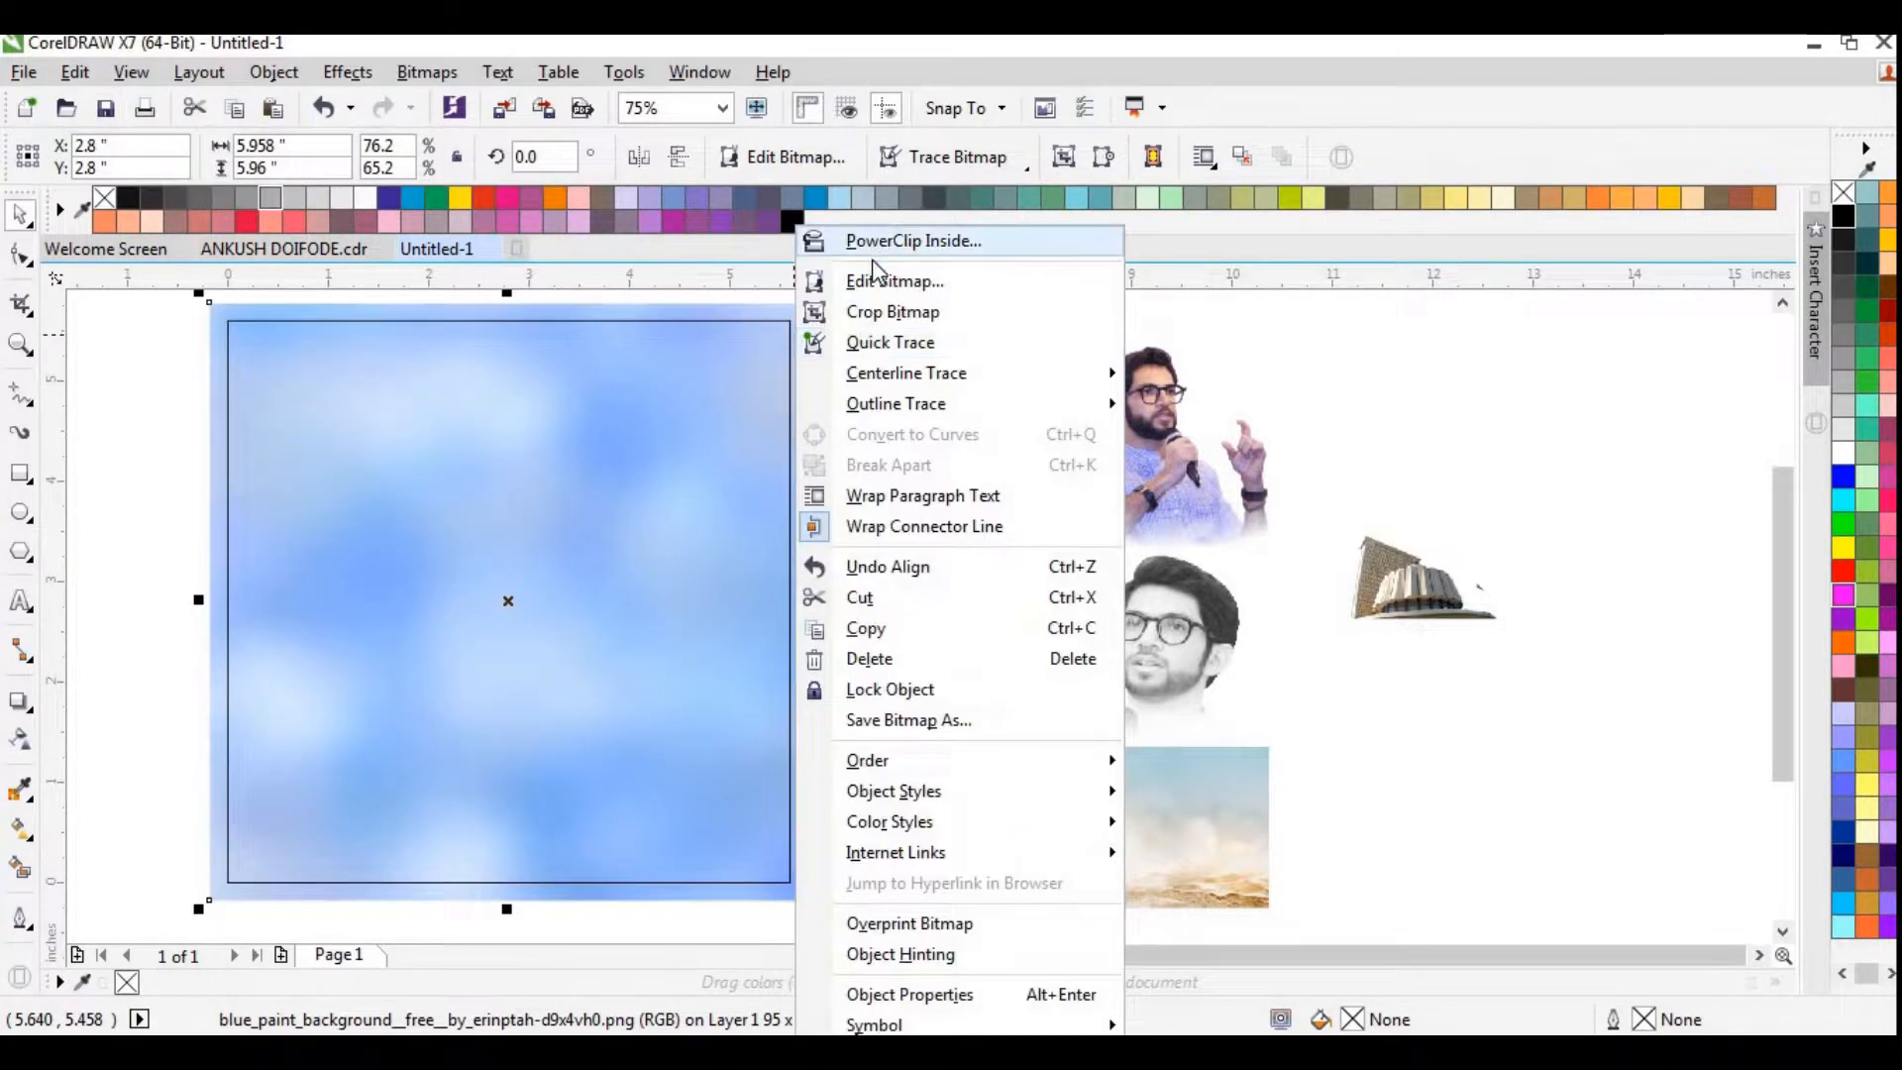
click(913, 242)
click(778, 365)
click(928, 596)
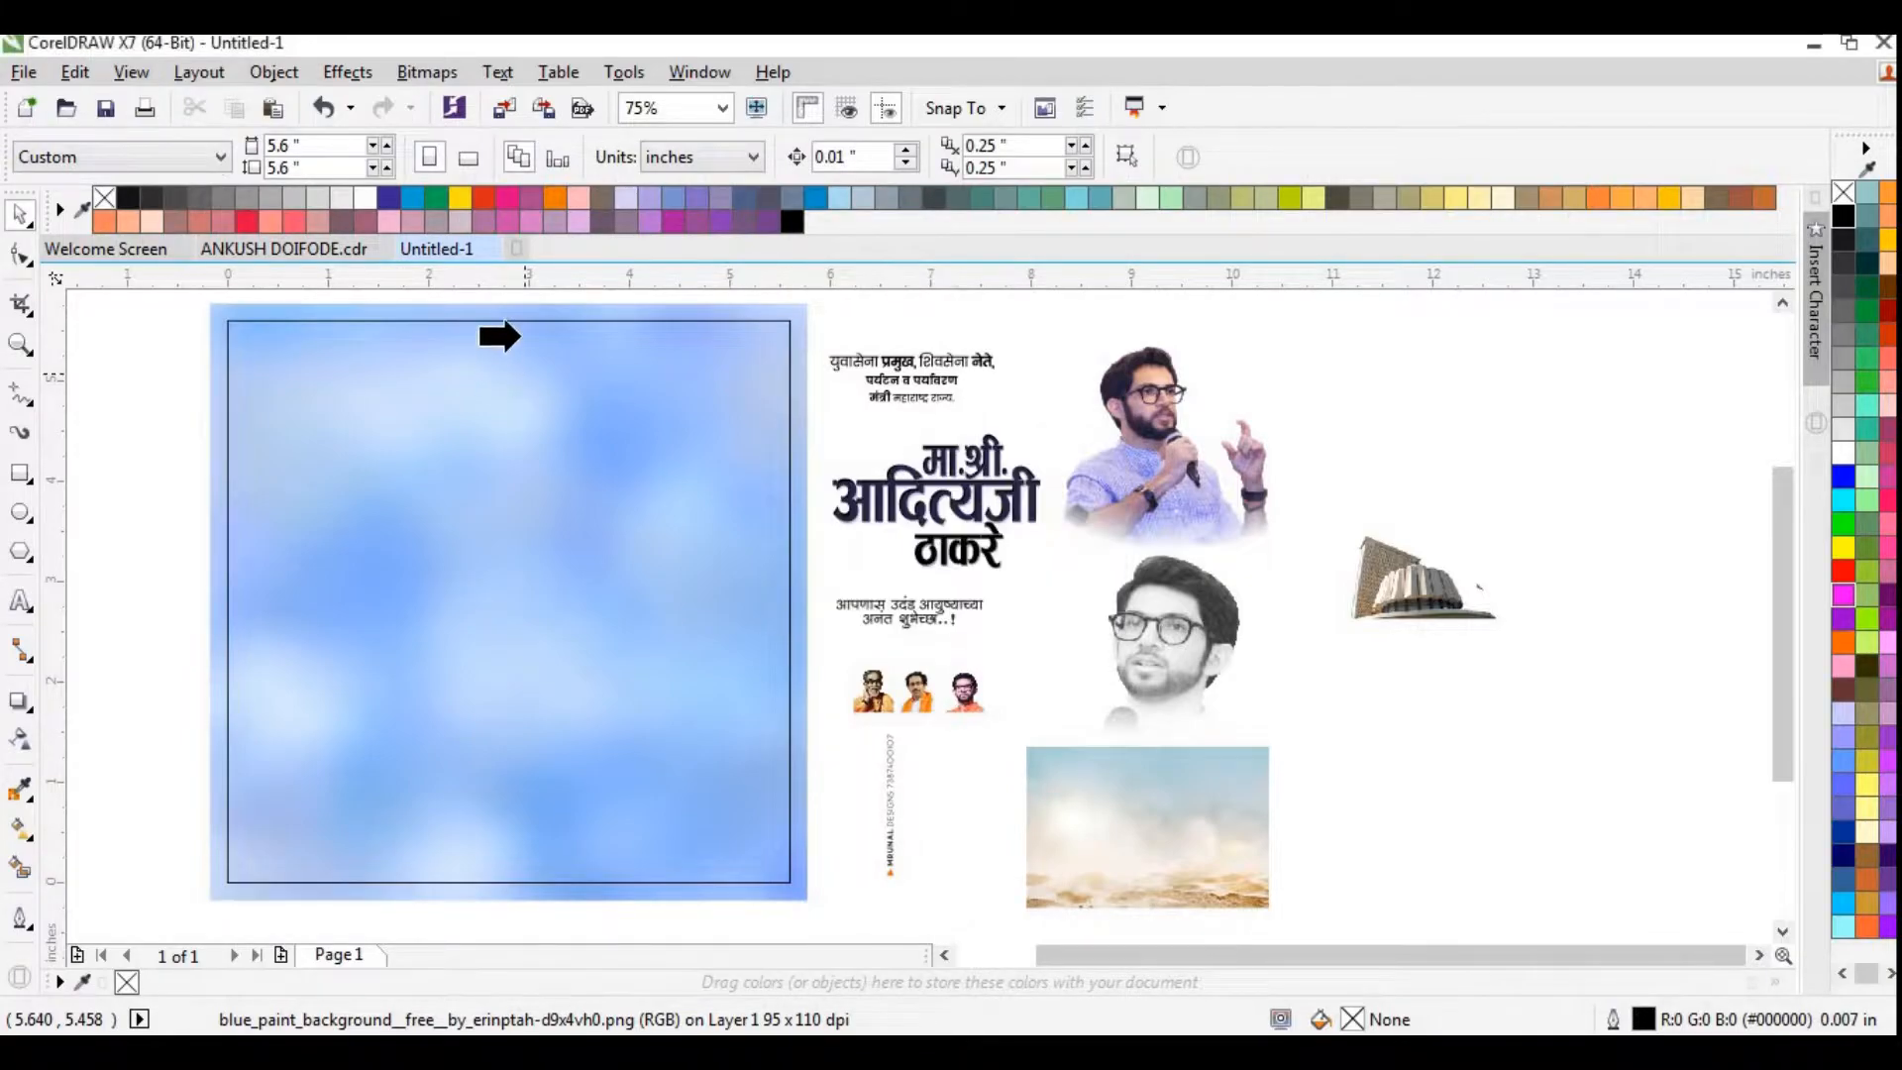
click(523, 322)
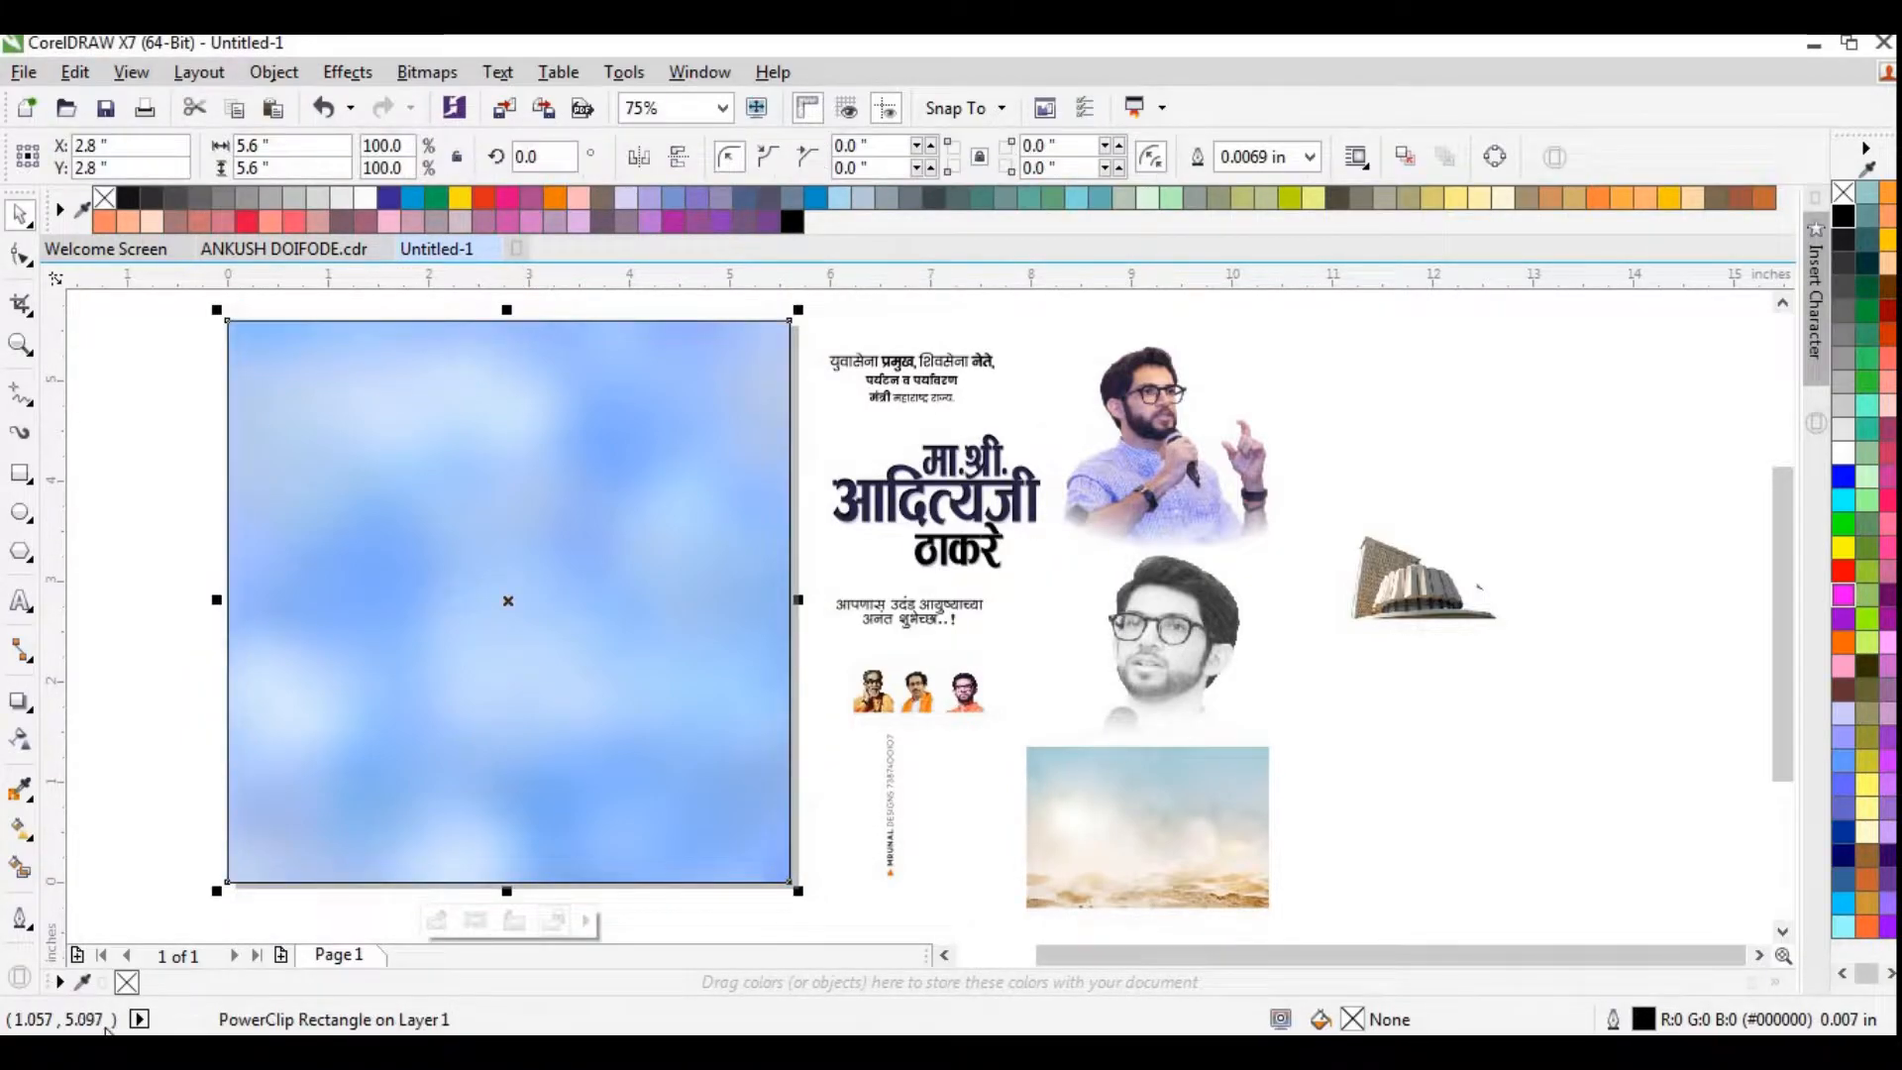
click(126, 869)
Place the beach image over the lower part of the square and enlarge it to about 6.05 × 4.03 in
click(1110, 831)
drag(1111, 830, 284, 837)
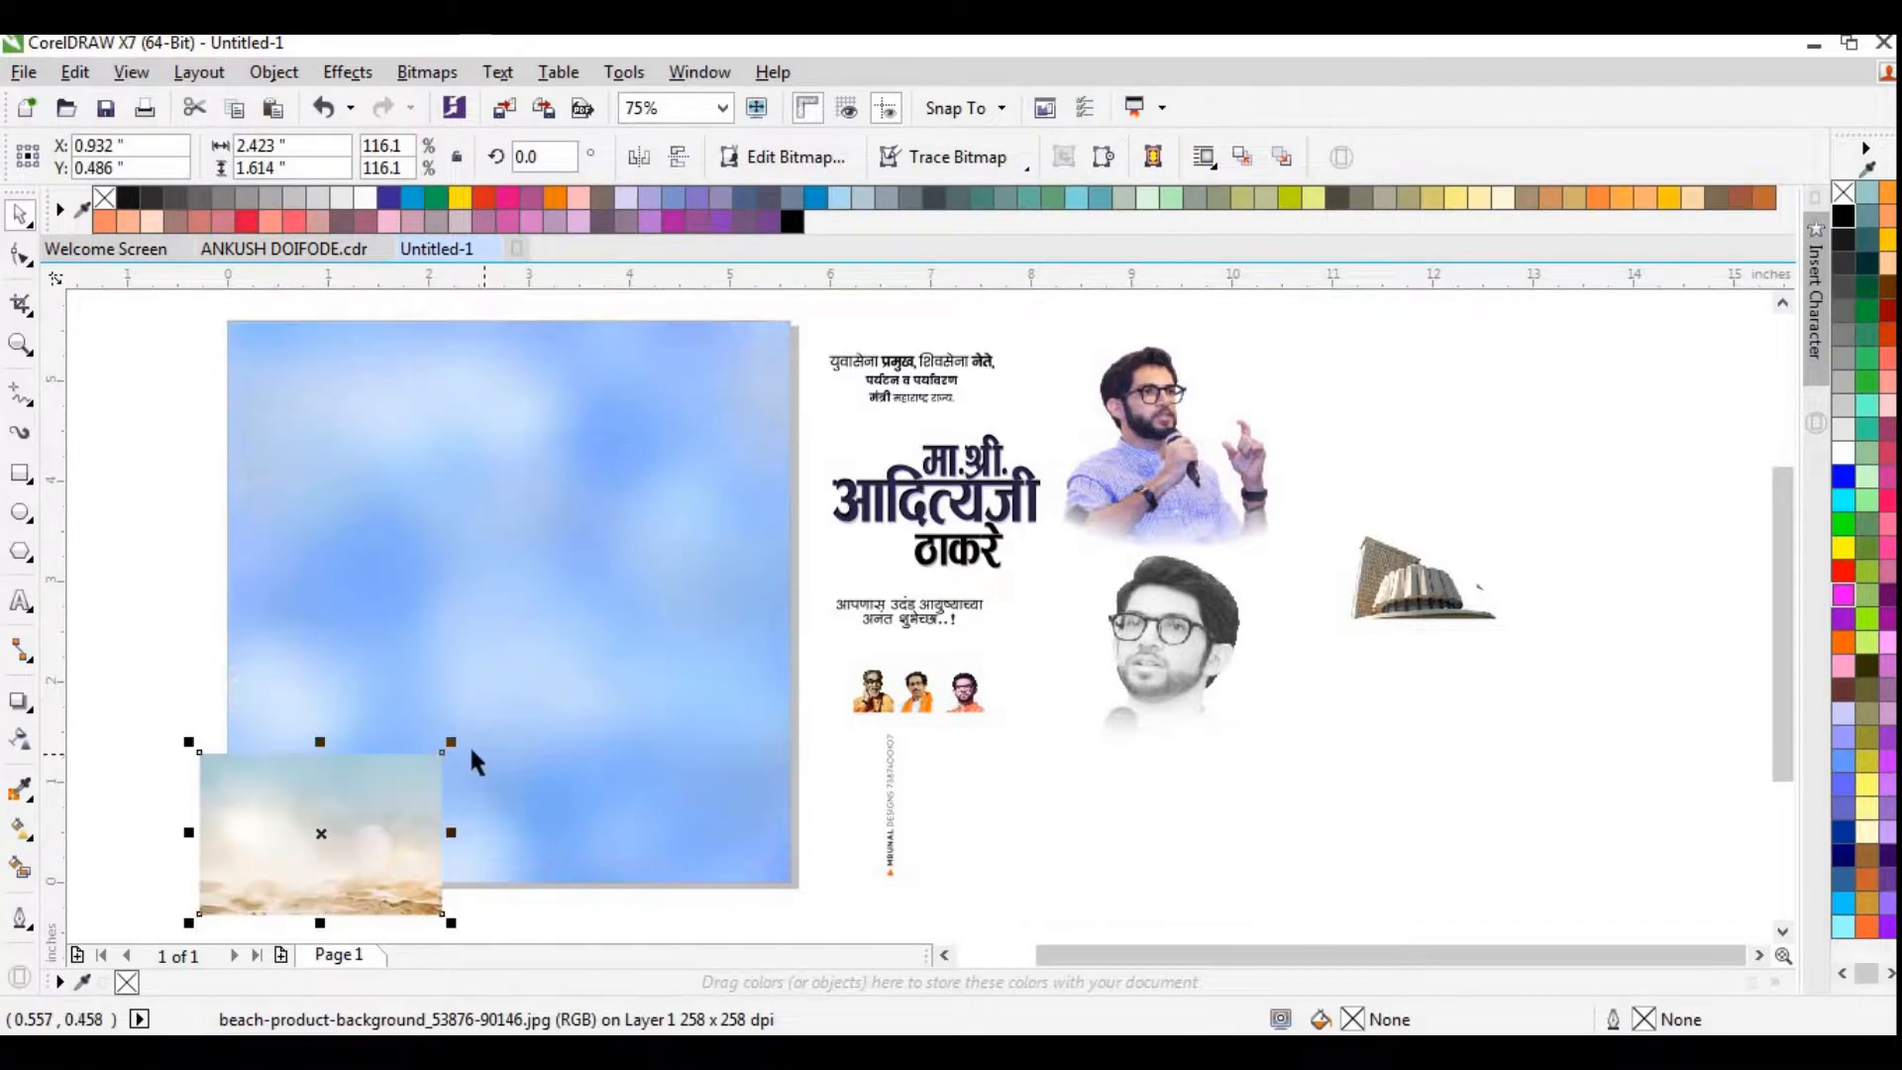
drag(451, 741, 816, 507)
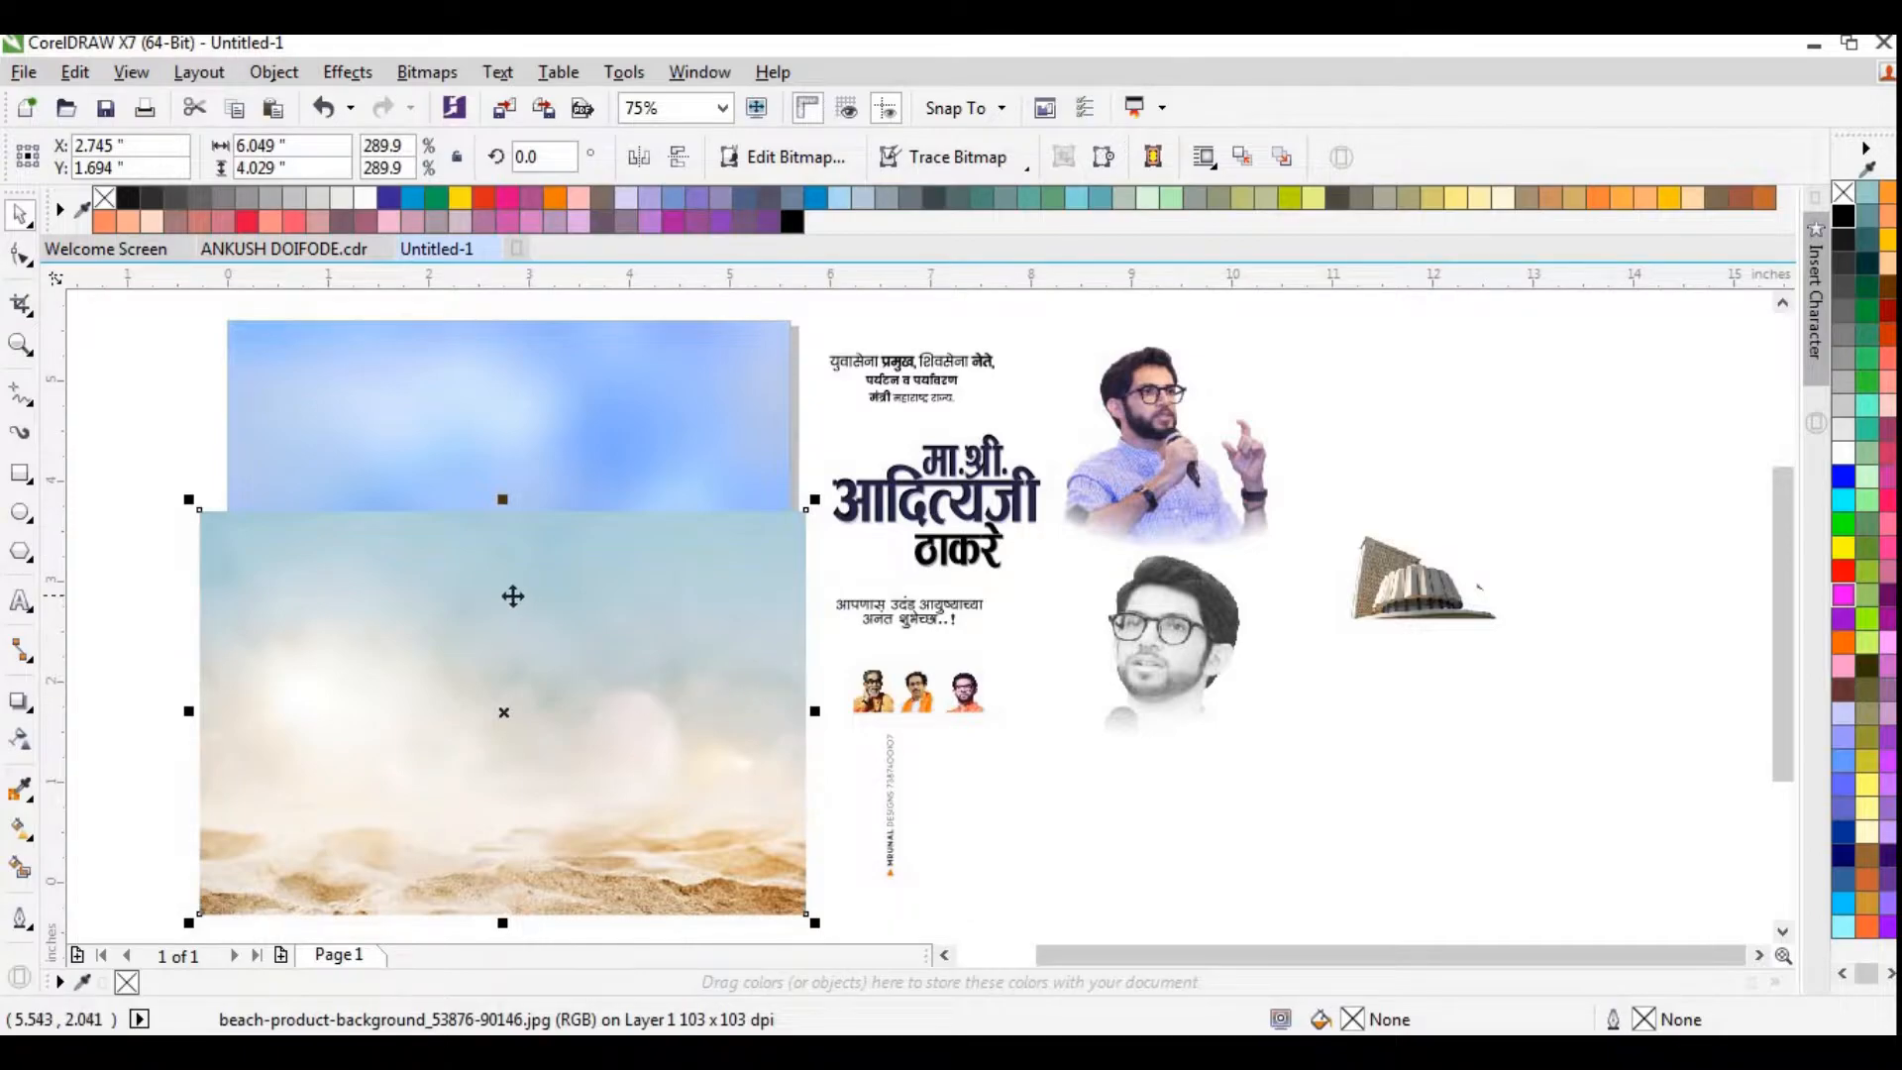
Fade the beach image's upper part with a vertical linear transparency and align its lower edge with the bottom of the square
click(20, 740)
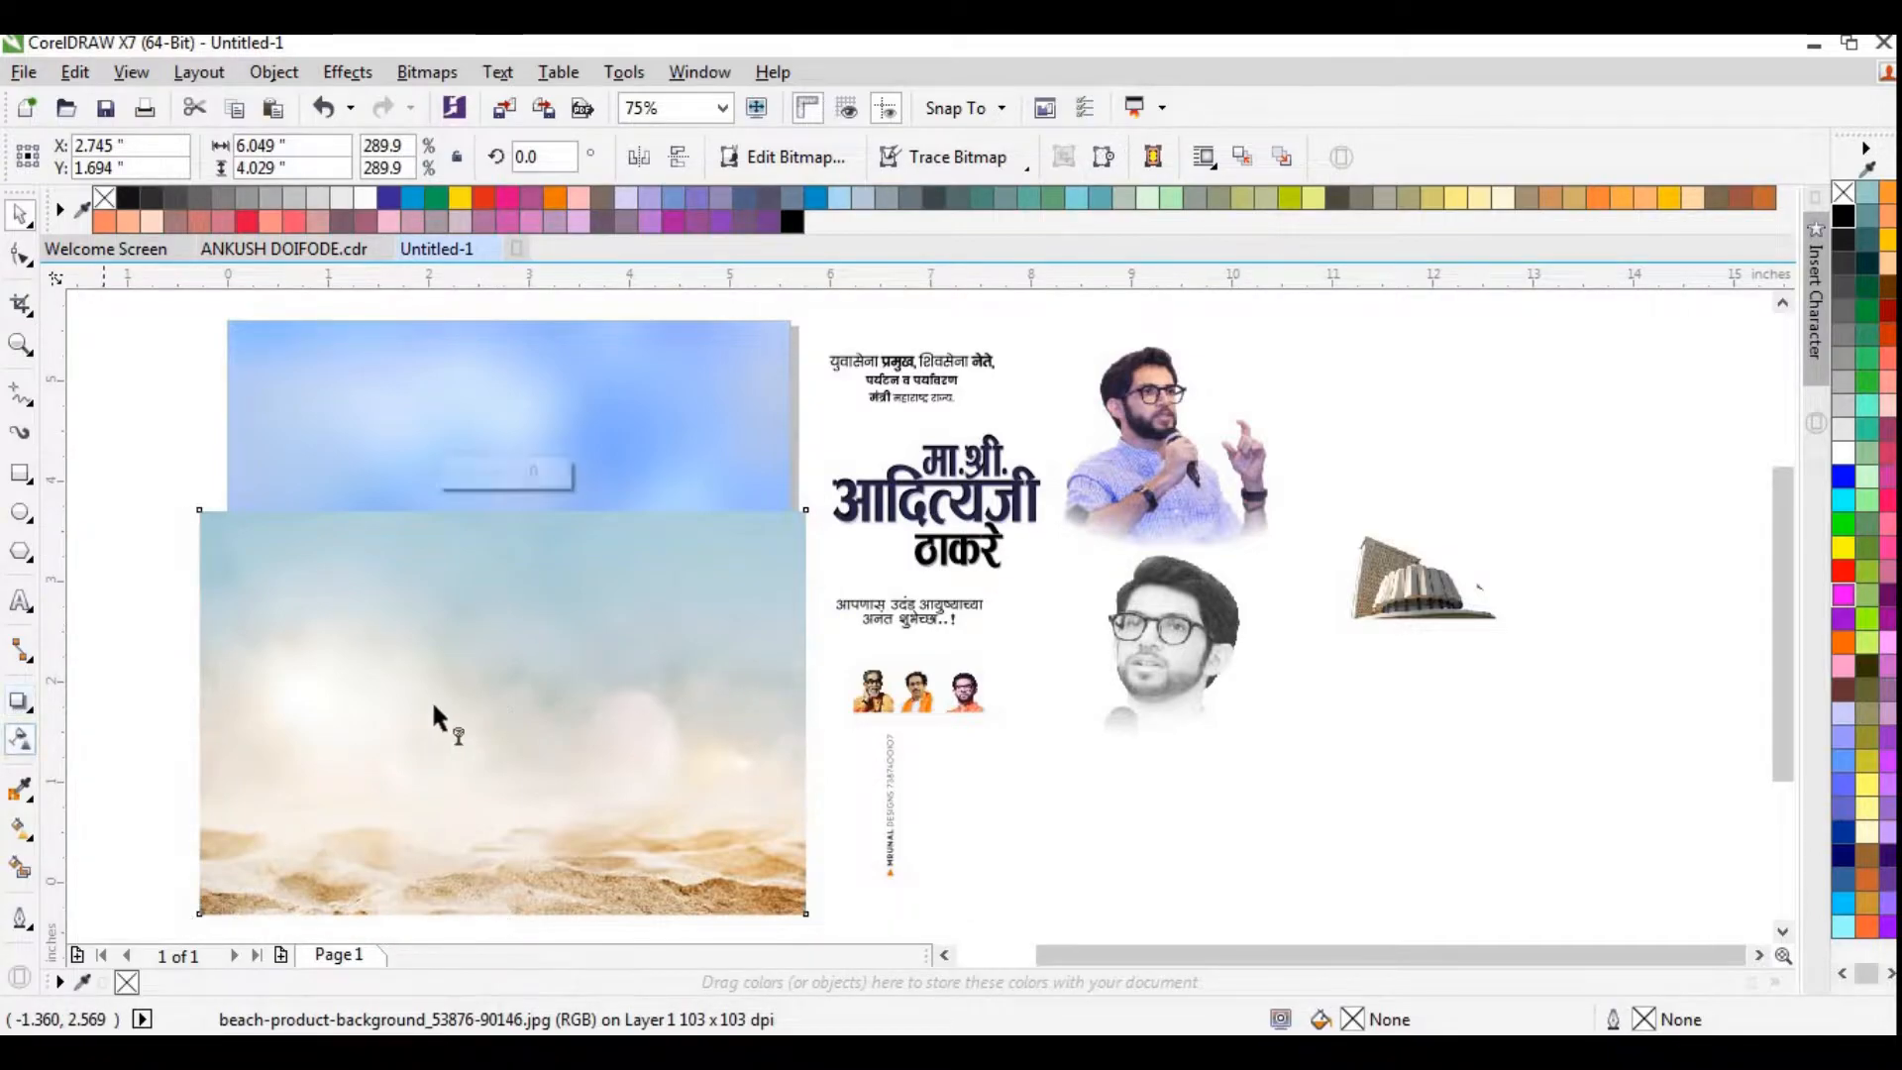
drag(497, 713, 503, 547)
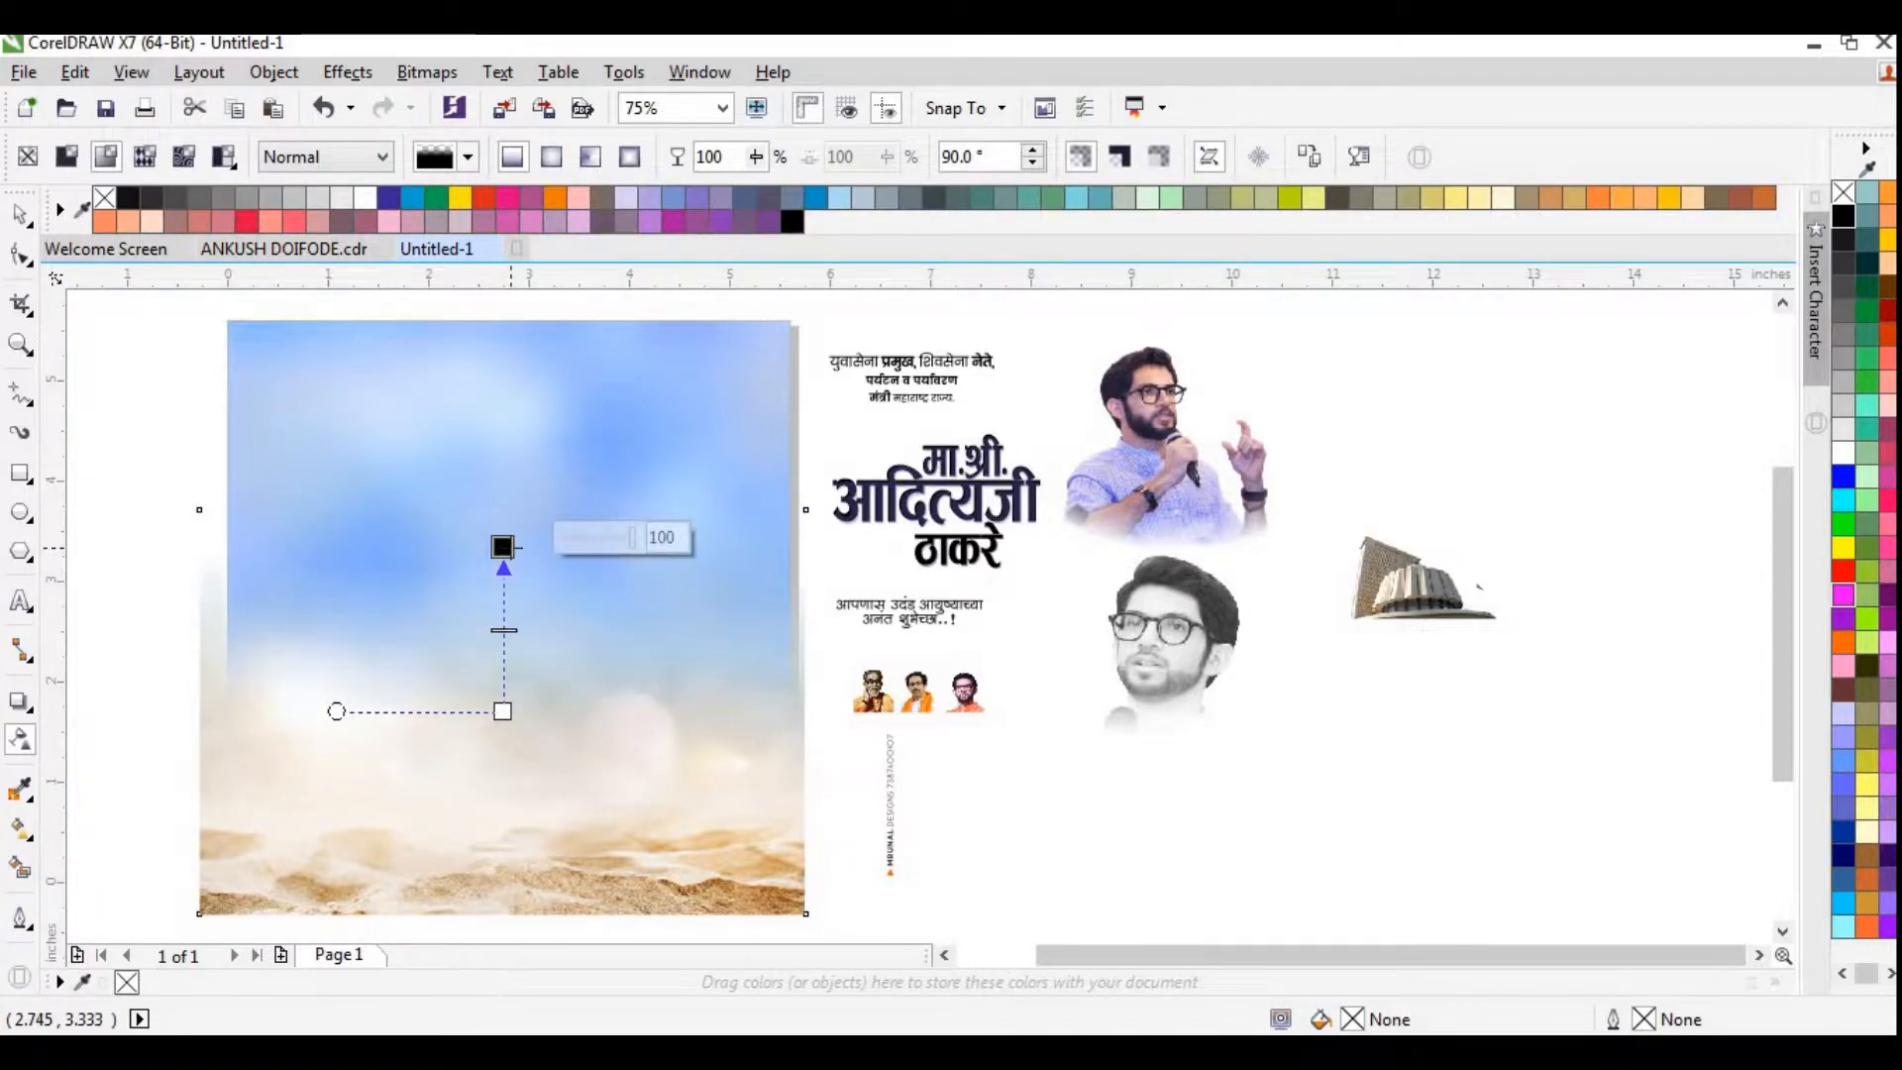
click(20, 213)
drag(531, 807, 540, 784)
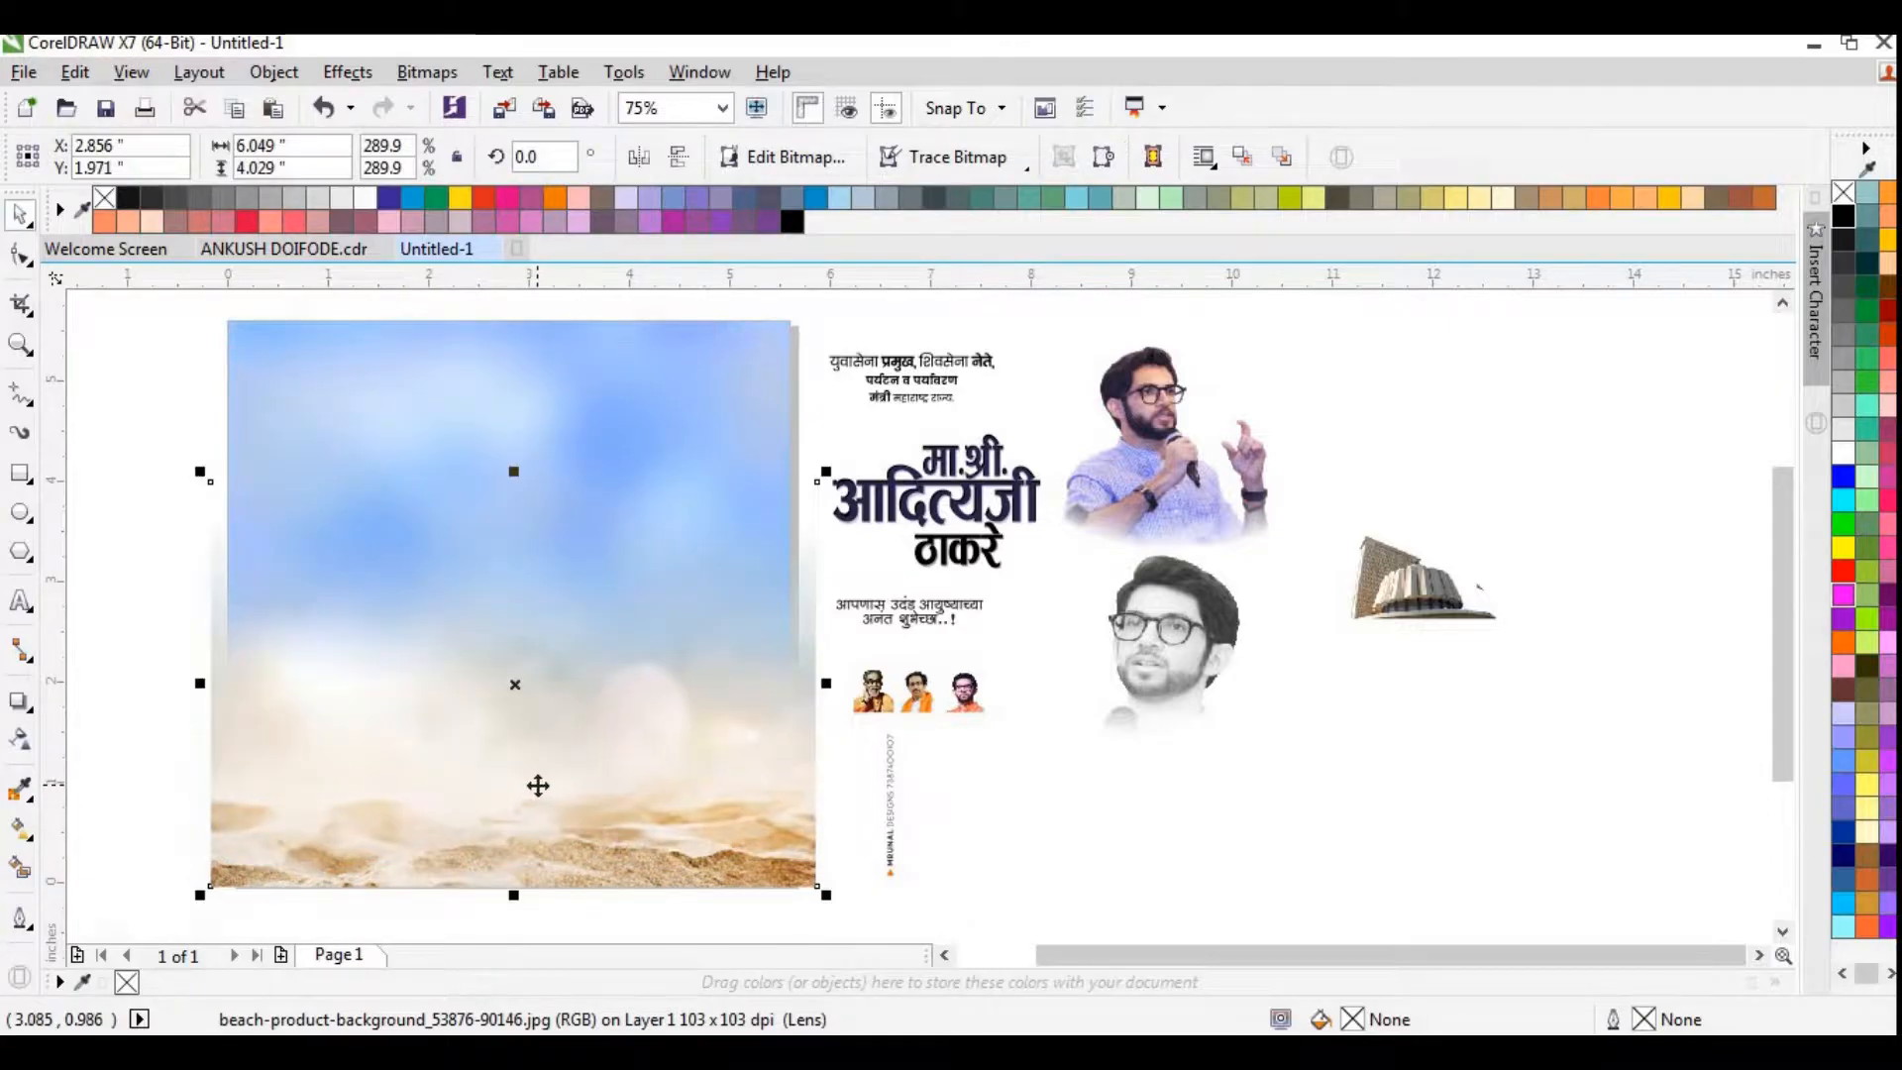
PowerClip the faded beach image inside the square with the blue background
right_click(538, 785)
click(634, 268)
click(627, 333)
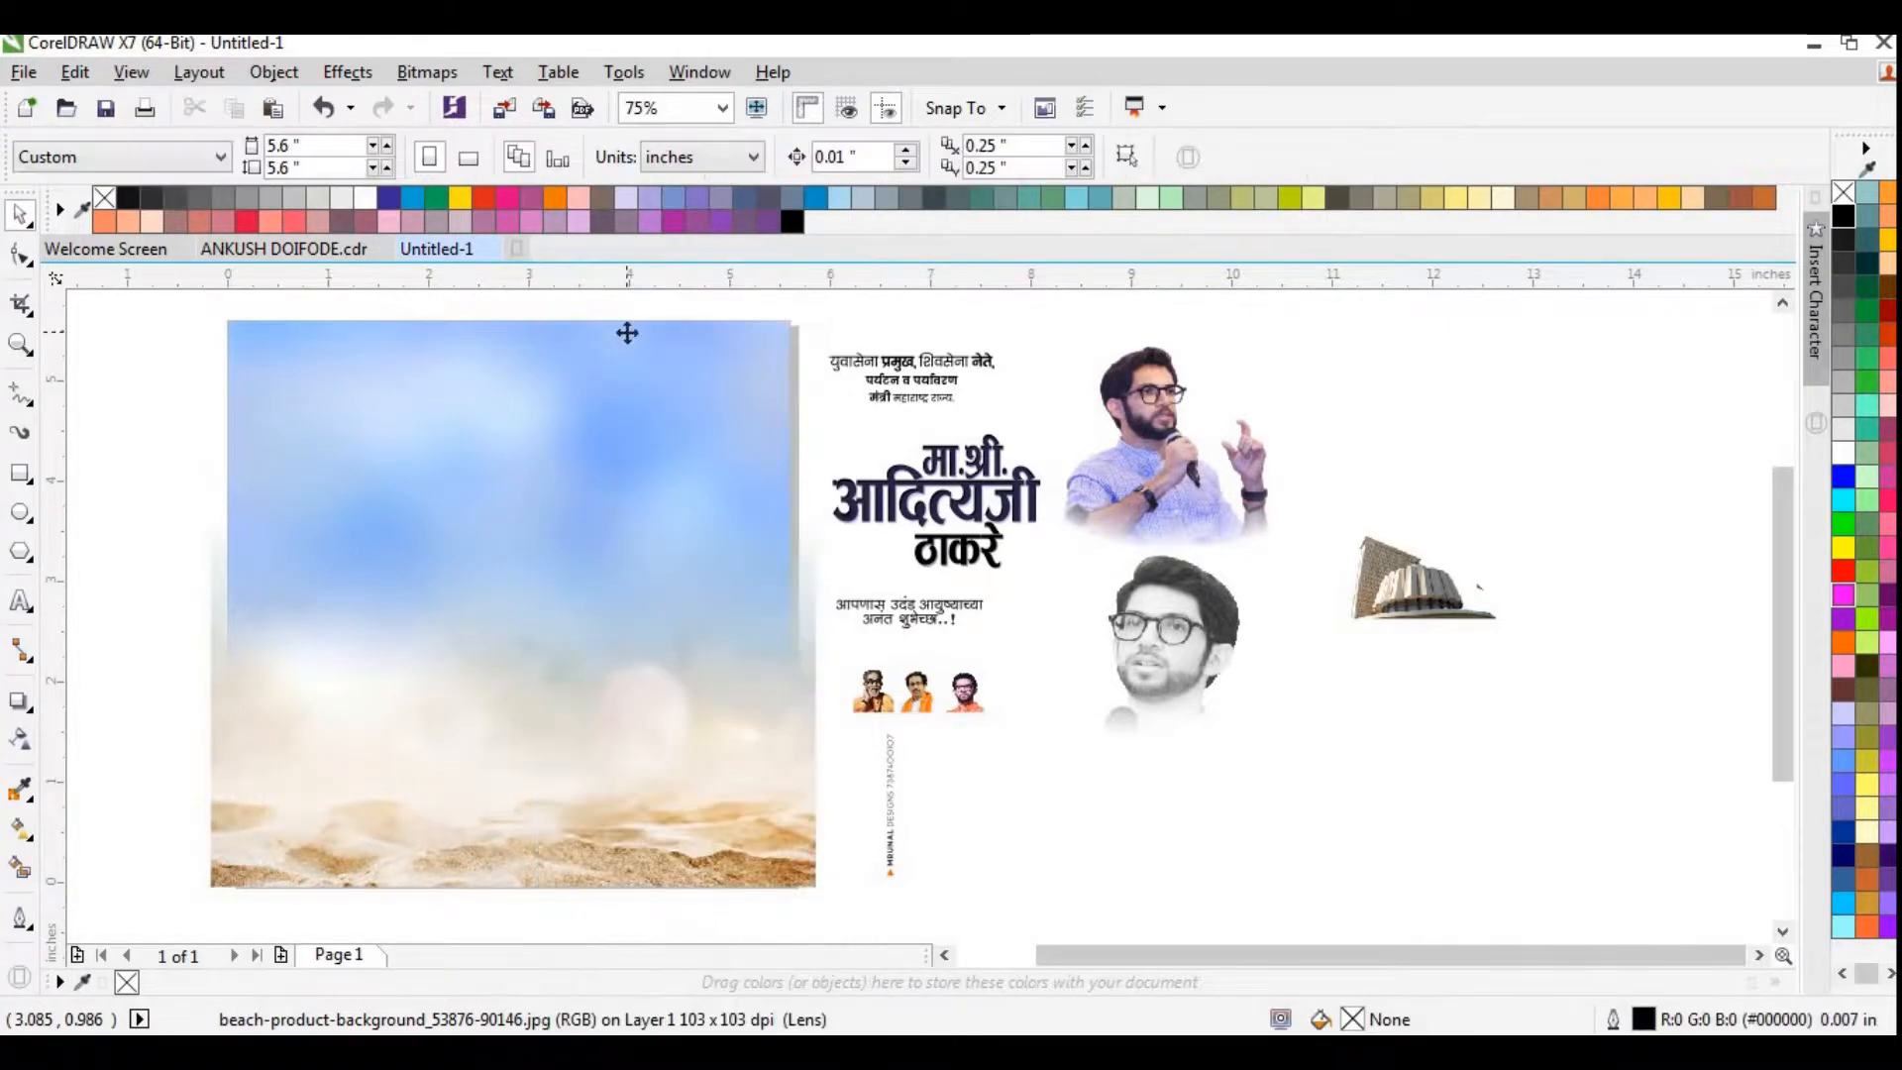
Edit the PowerClip contents, enlarging the beach image to about 9.46 × 6.3 in and adjusting its position, and finish editing
click(436, 920)
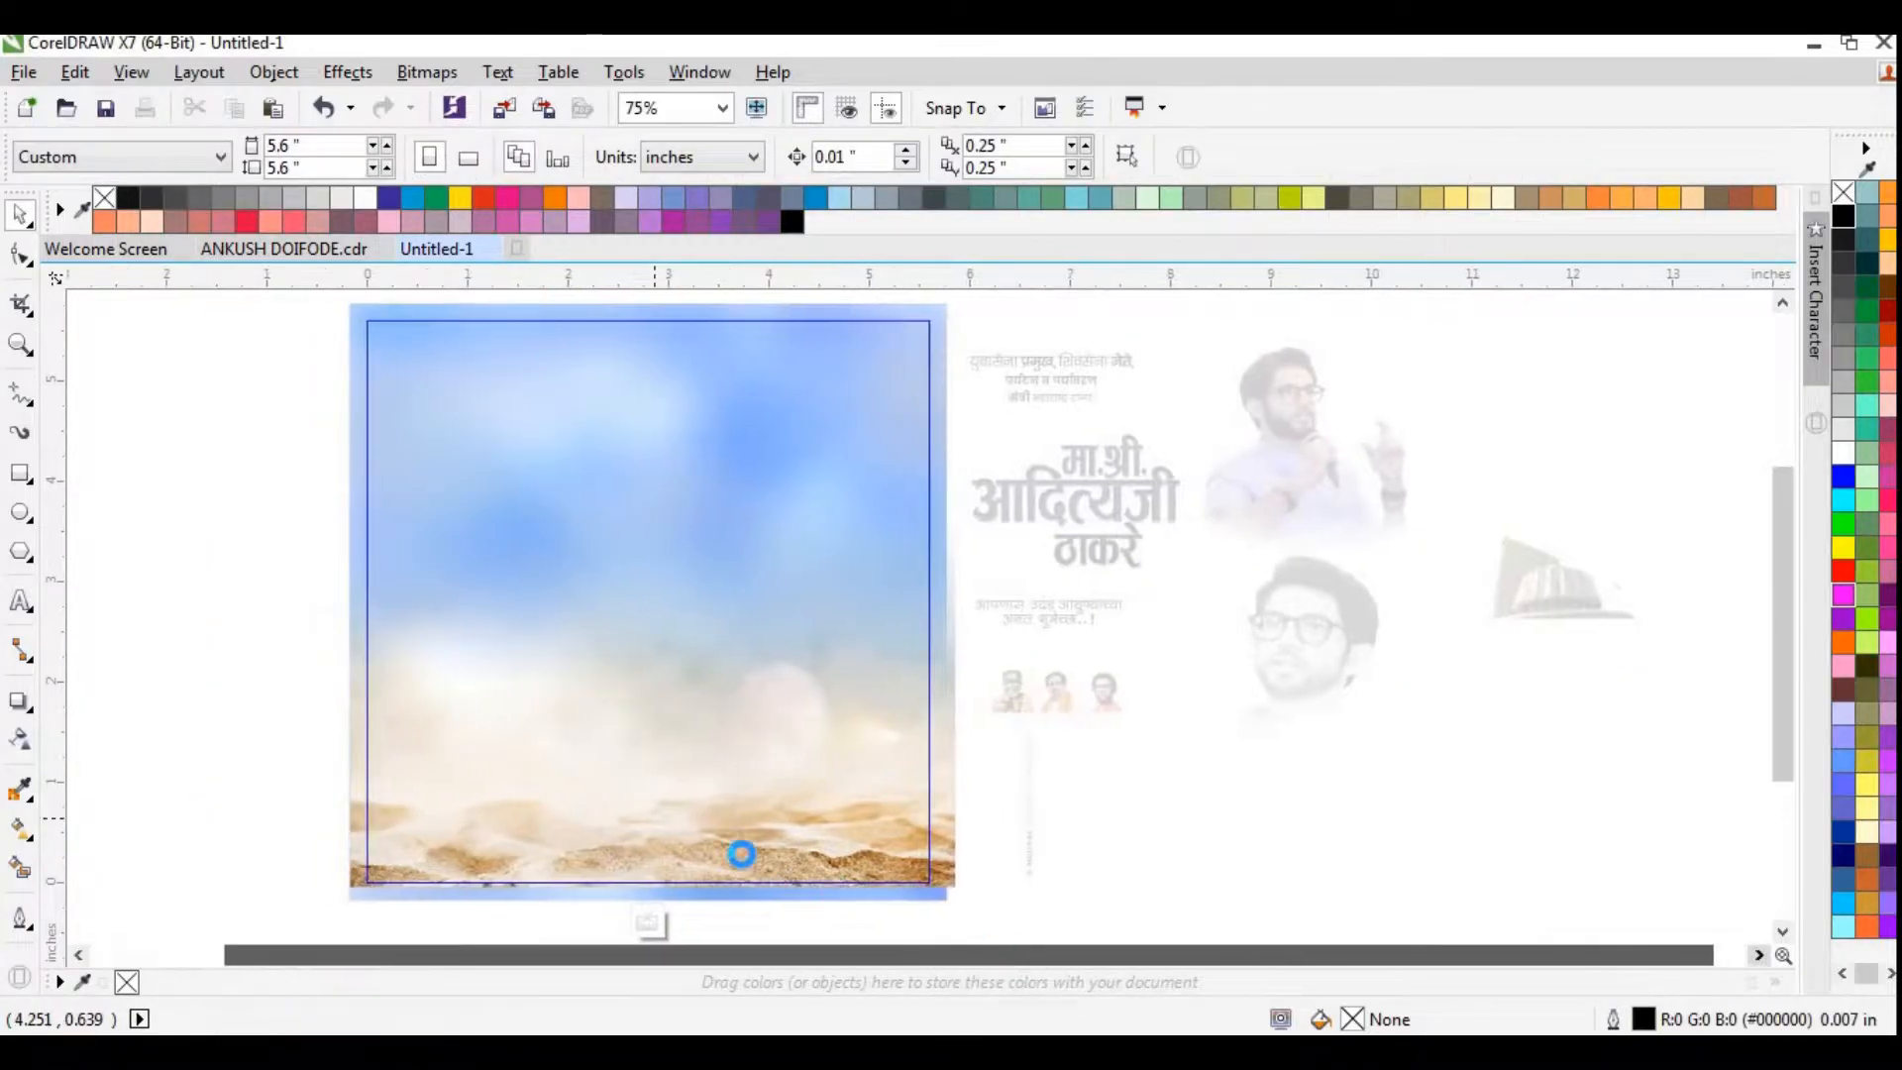
click(741, 848)
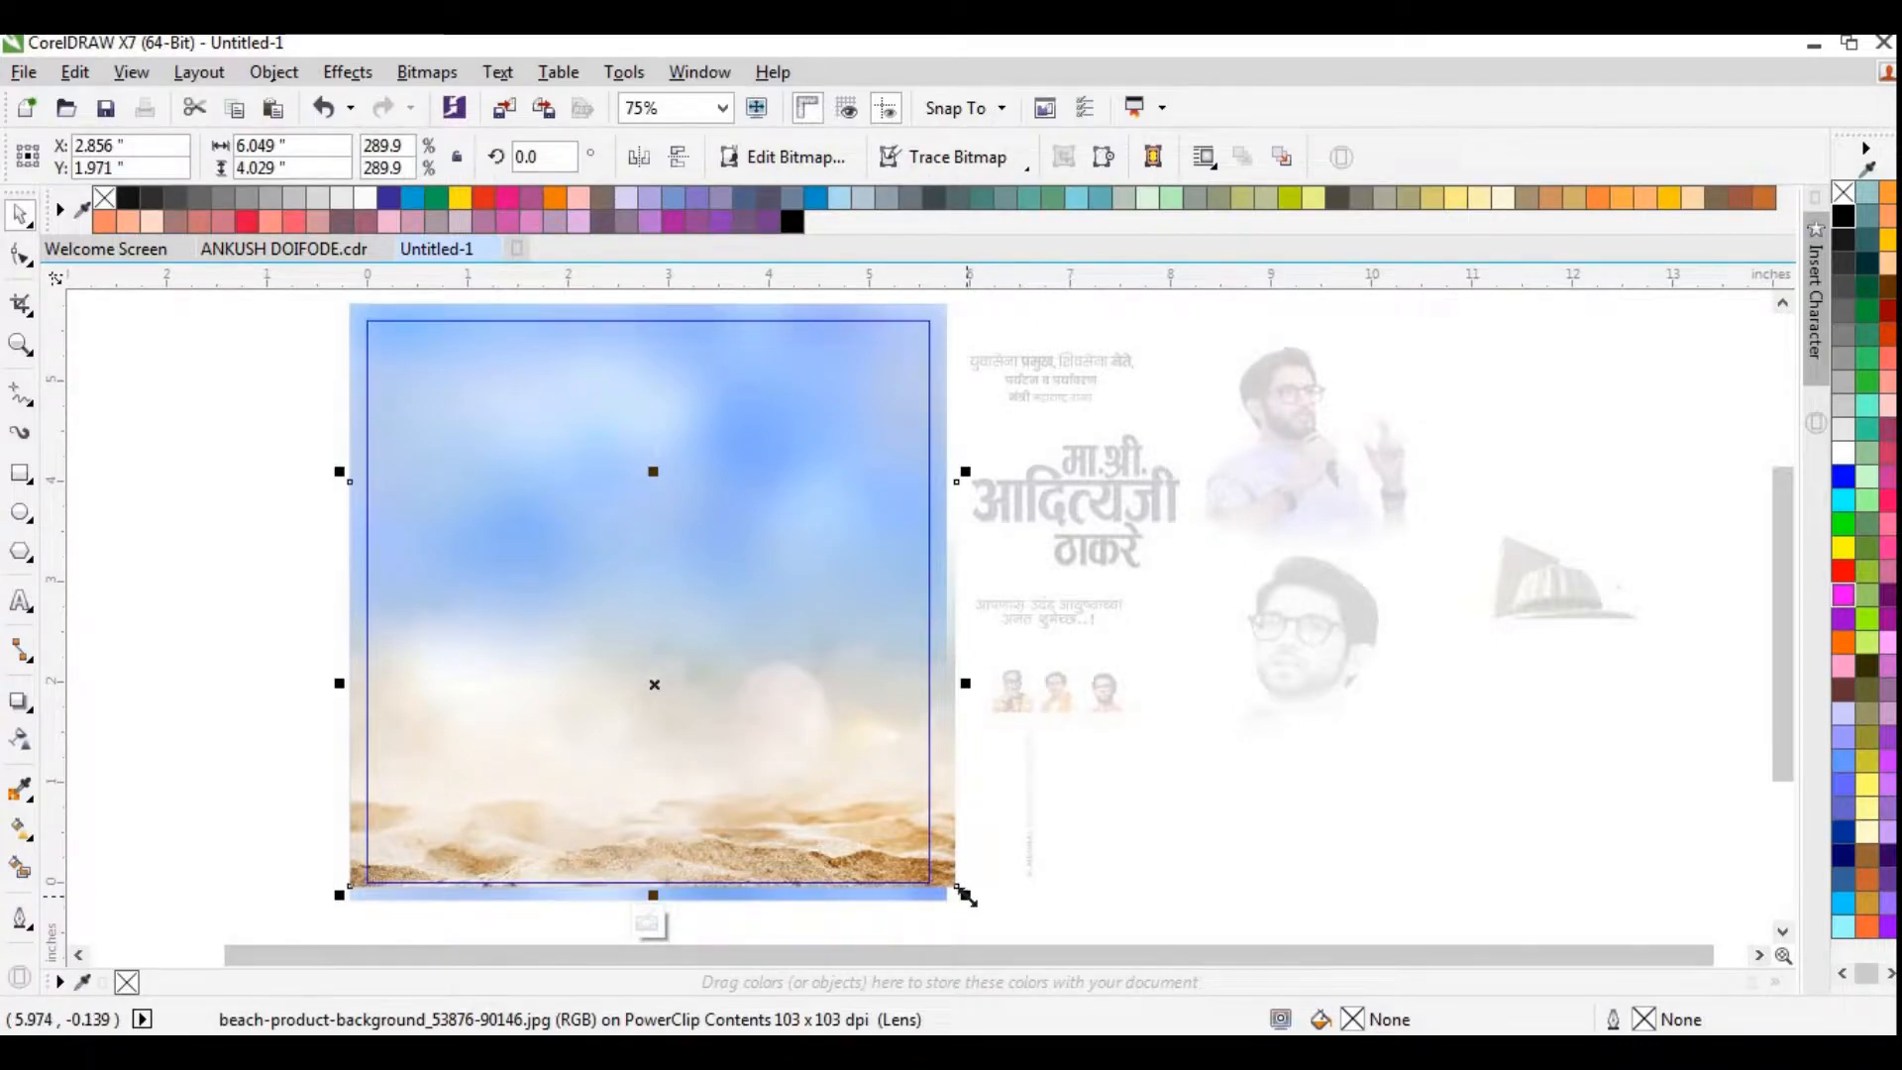
drag(966, 897, 970, 814)
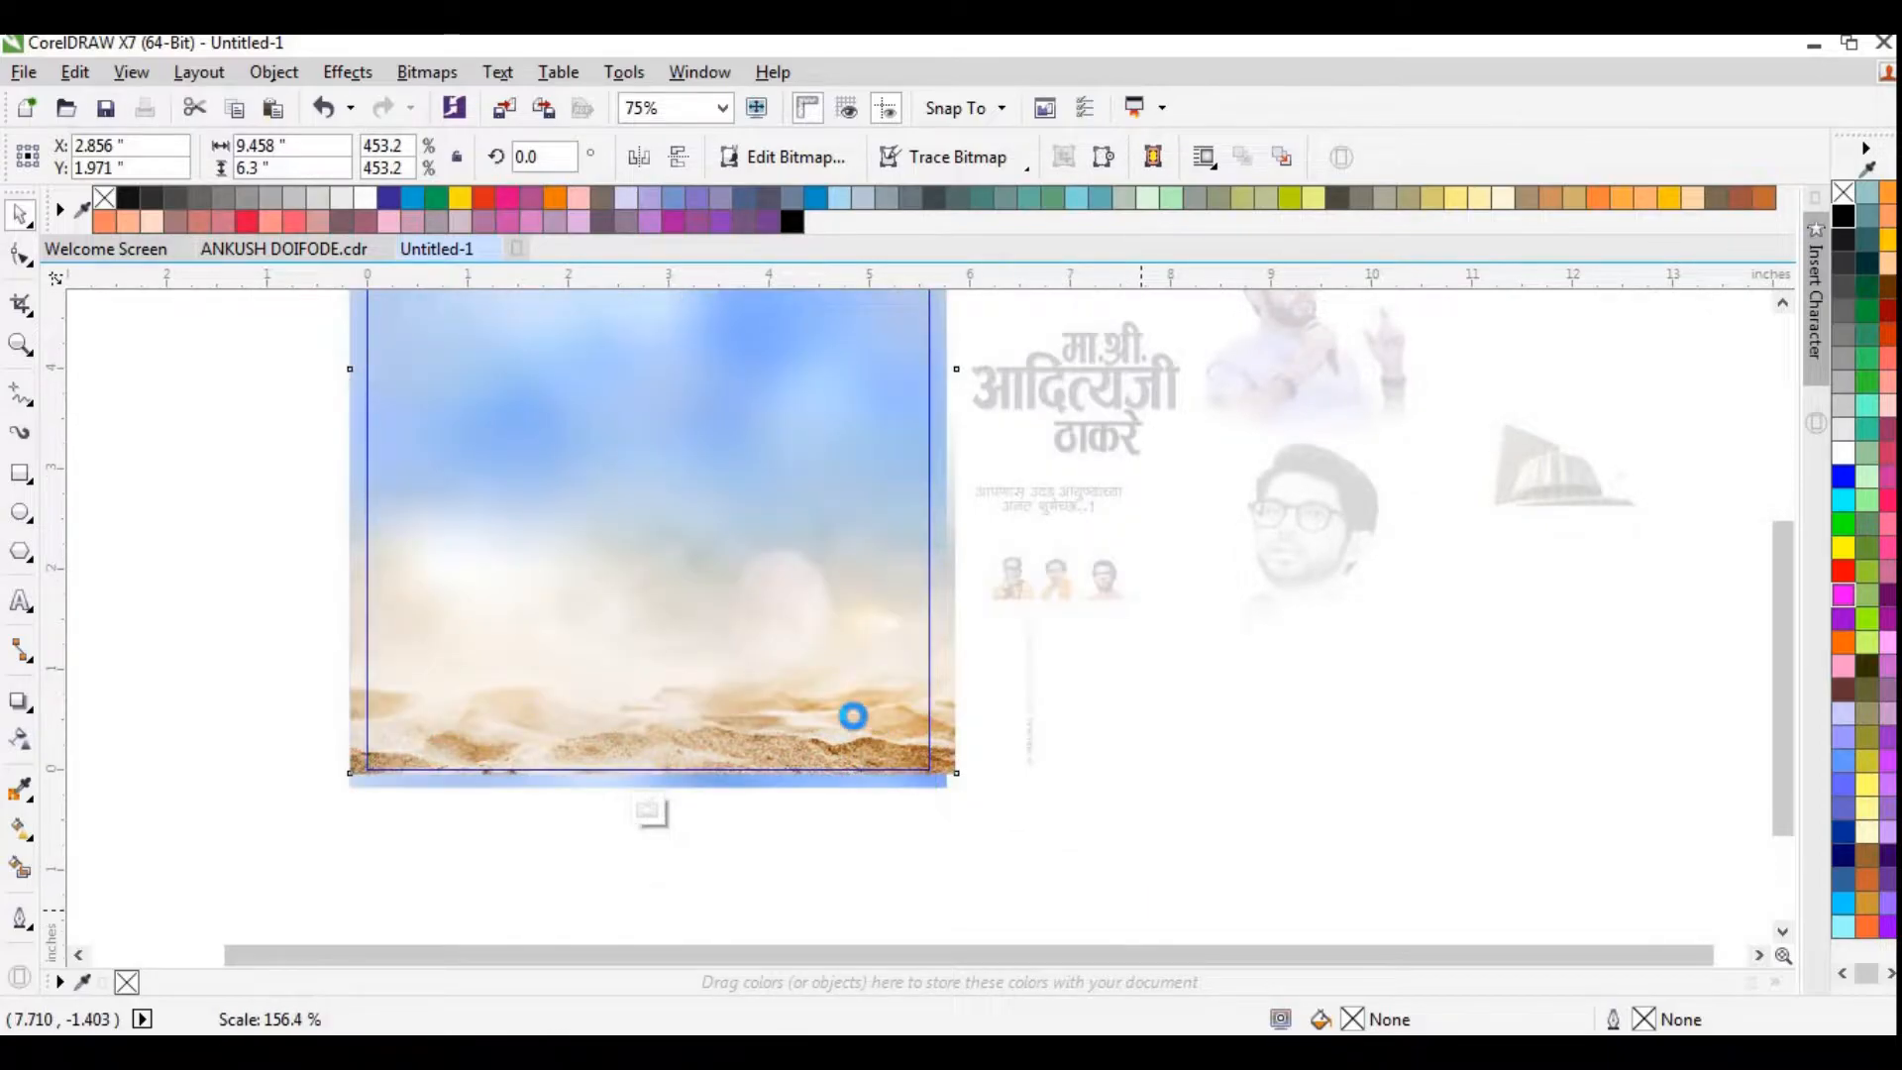
drag(1006, 736, 1002, 717)
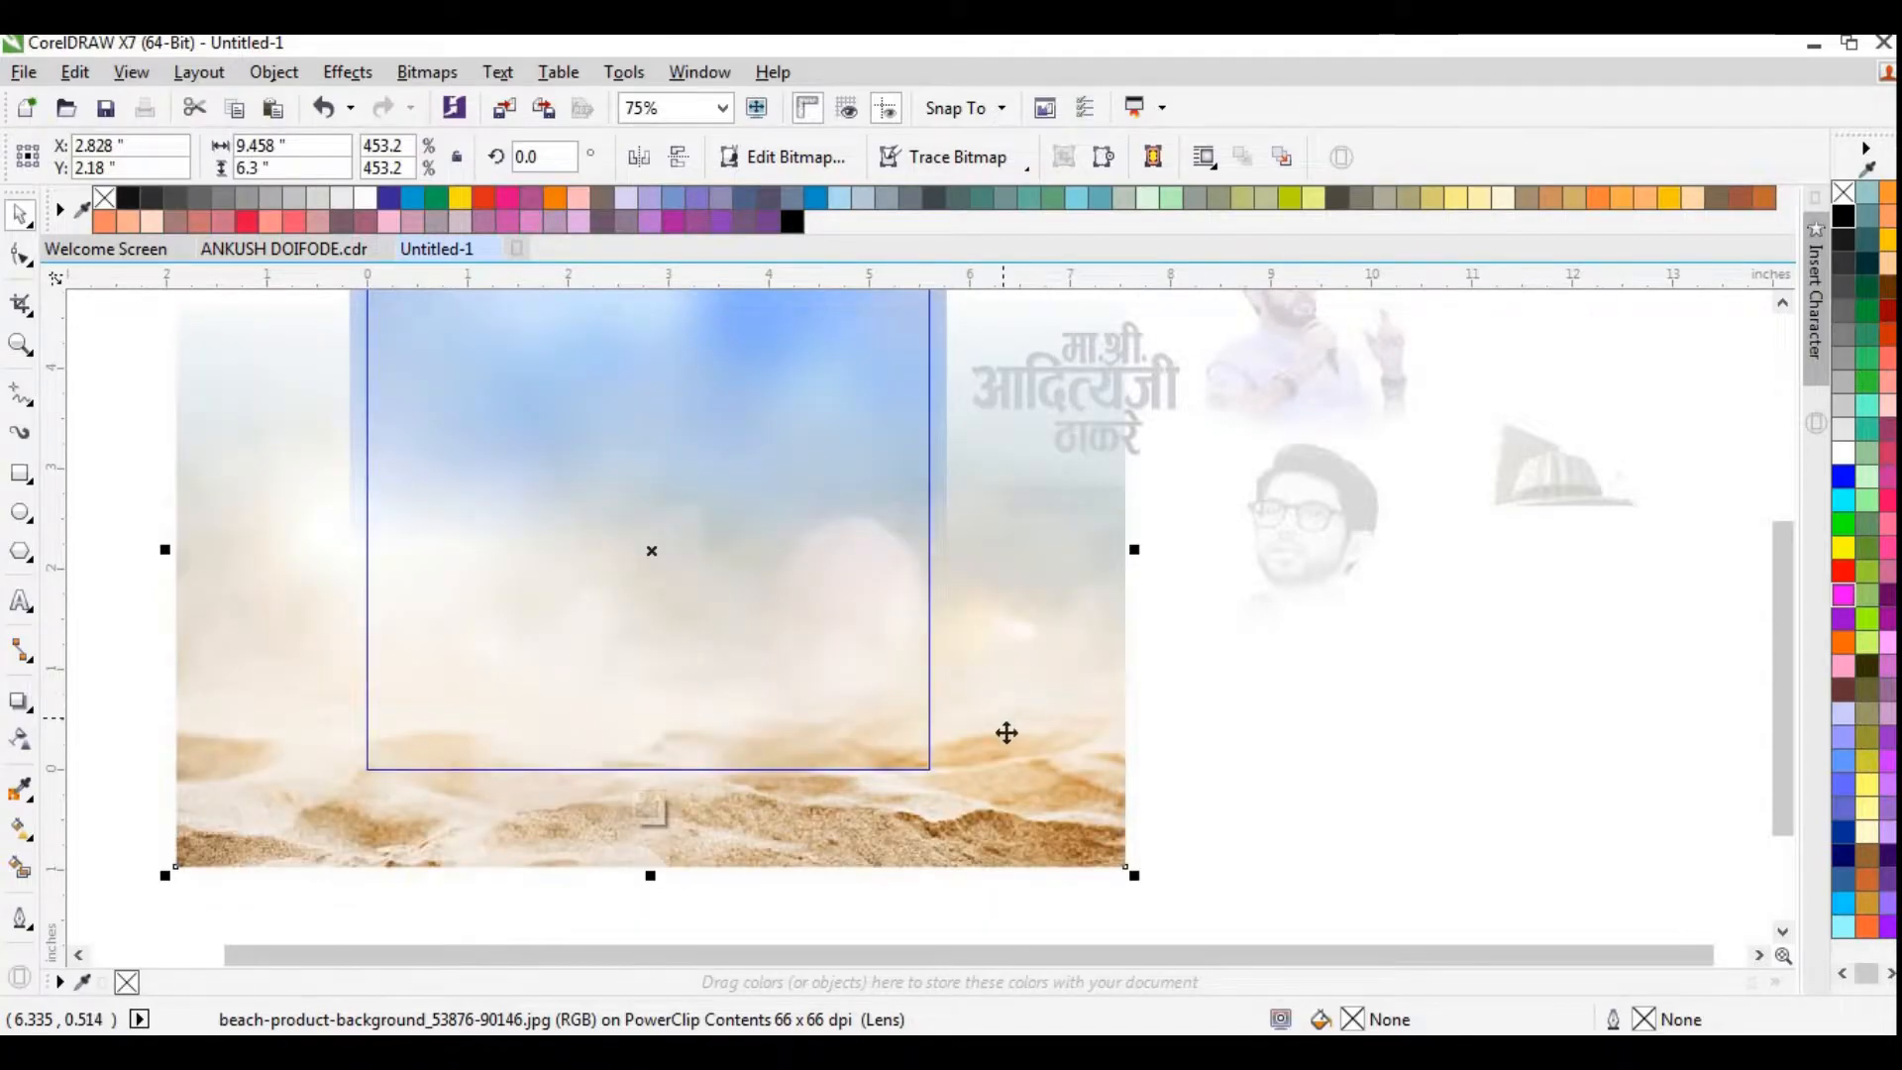
drag(1010, 737, 1001, 734)
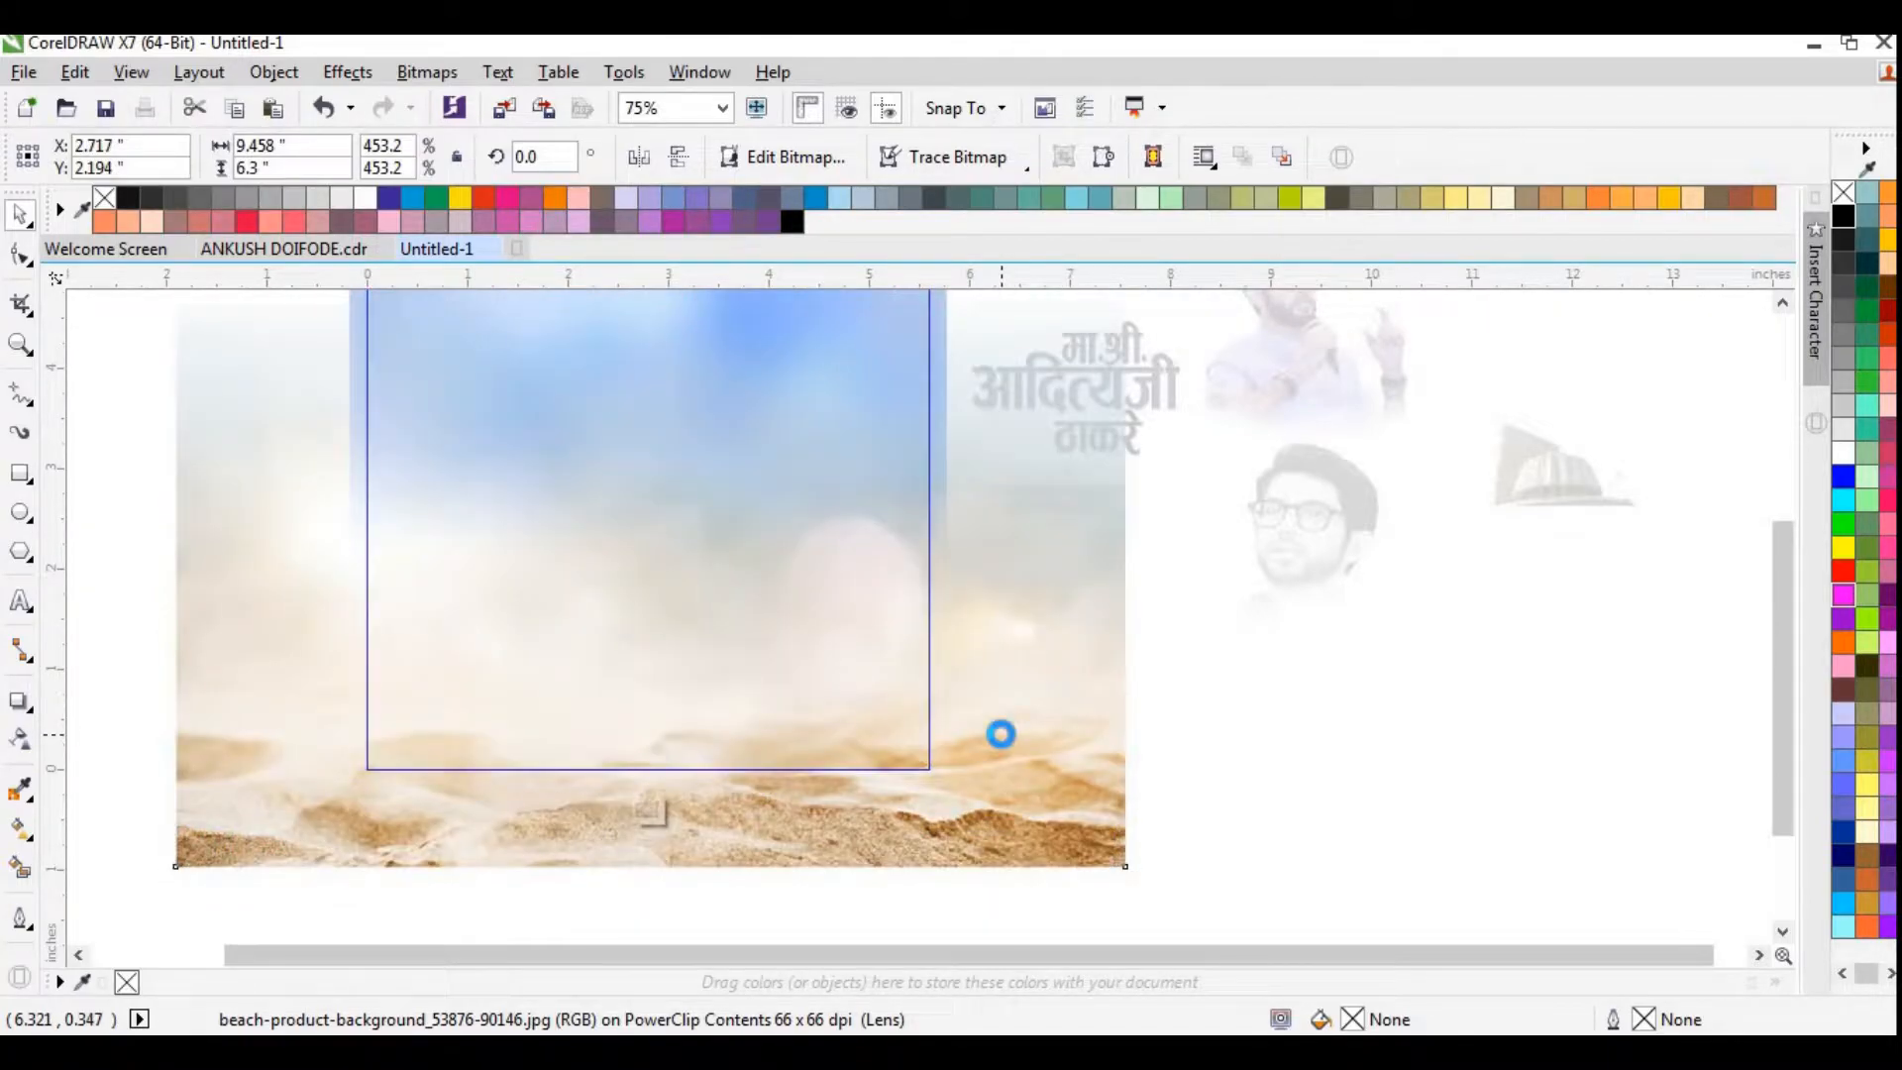
click(644, 808)
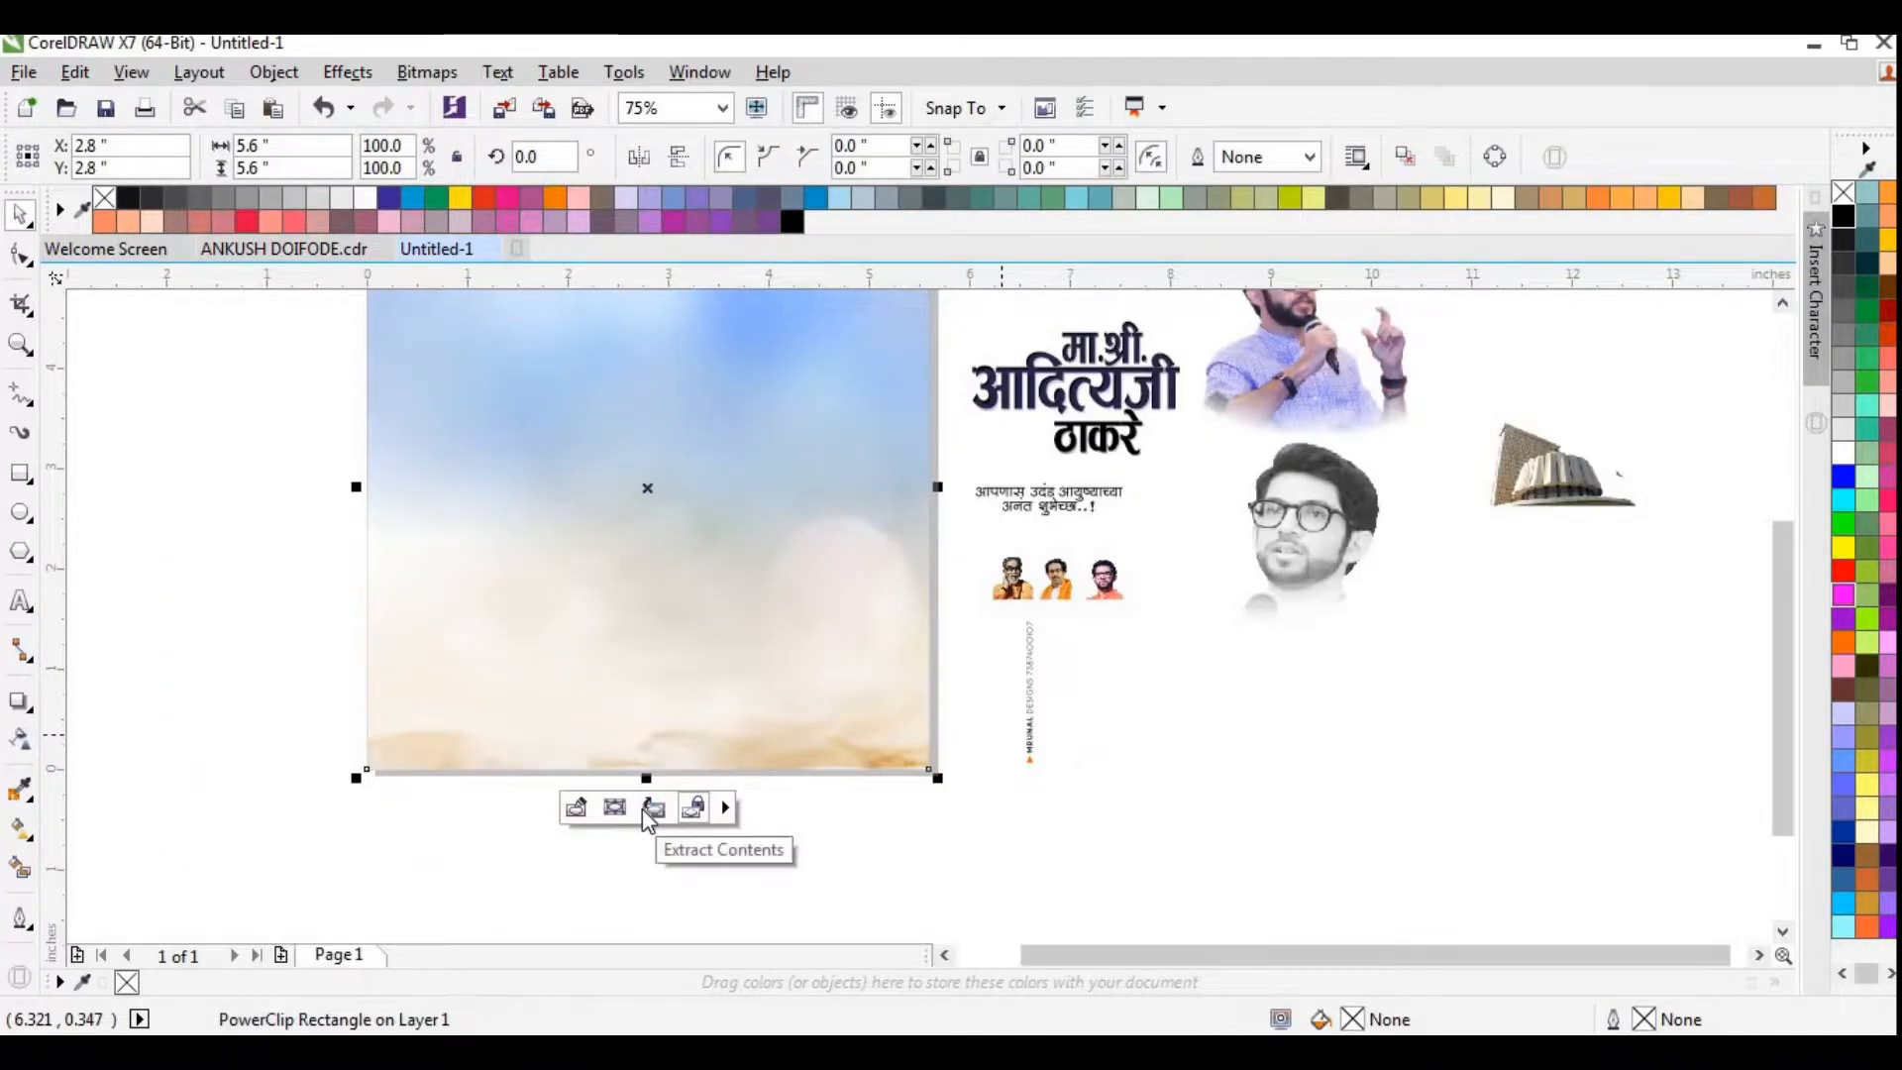
Place the grey portrait on the upper part of the blue background and enlarge it to about 3.23 × 3.64 in
click(1680, 586)
drag(1781, 629, 1782, 562)
click(1302, 682)
drag(1302, 683, 478, 508)
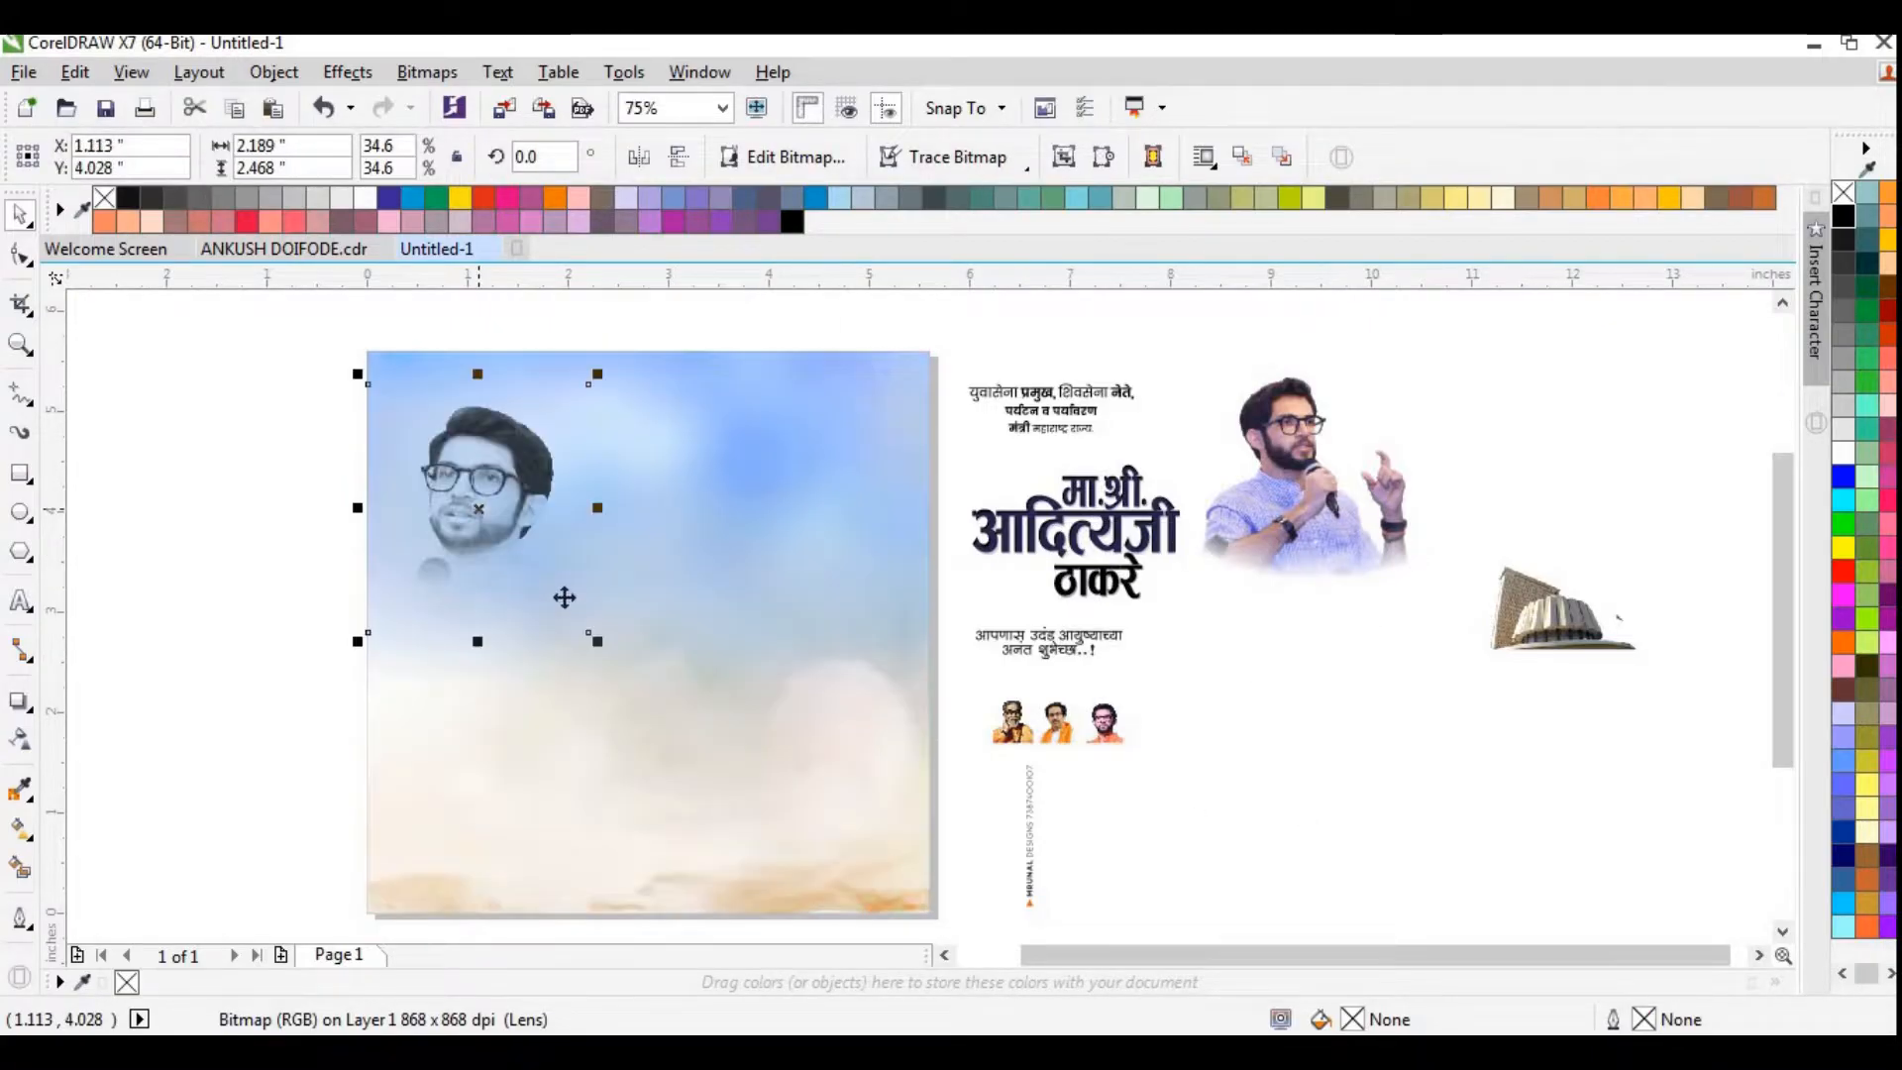
drag(598, 639, 657, 680)
drag(538, 586, 575, 560)
drag(750, 691, 793, 723)
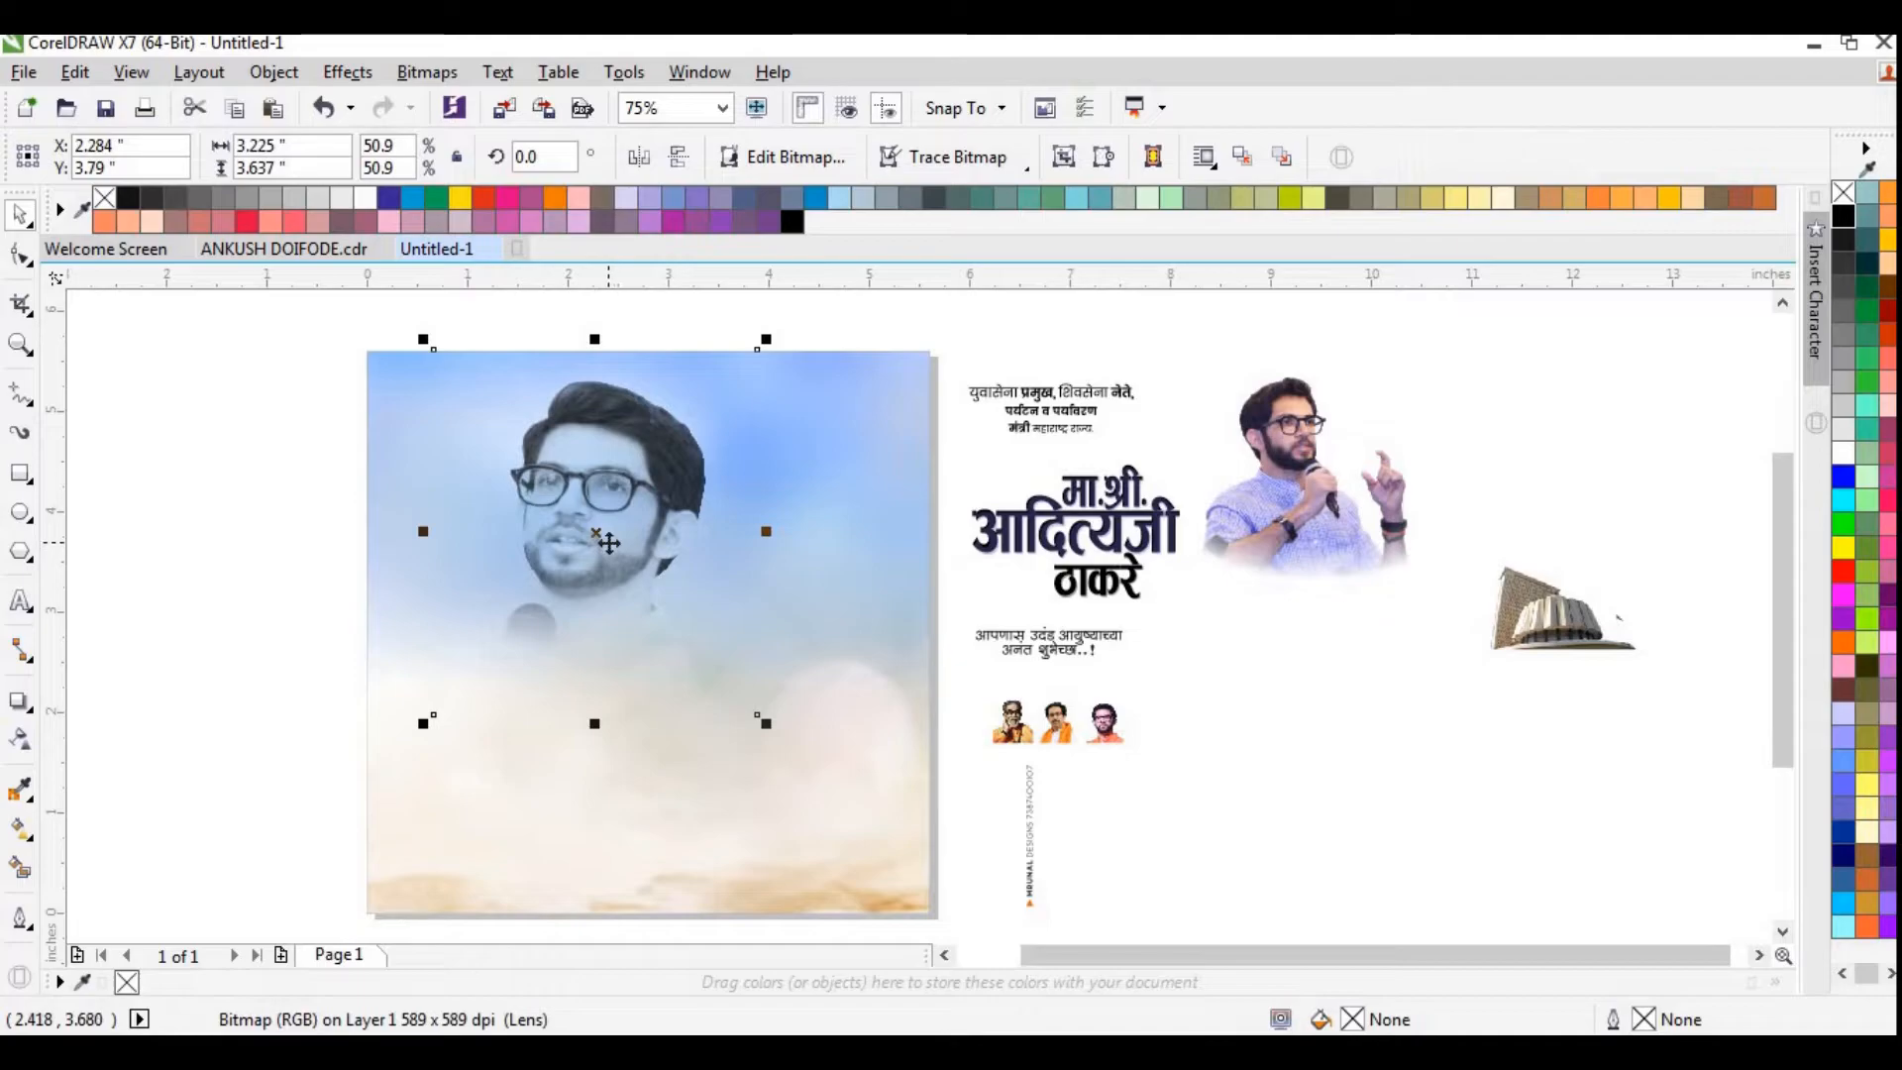
Shift the grey portrait toward the left side of the design and enlarge it to about 3.63 × 4.10 in
drag(609, 543, 599, 538)
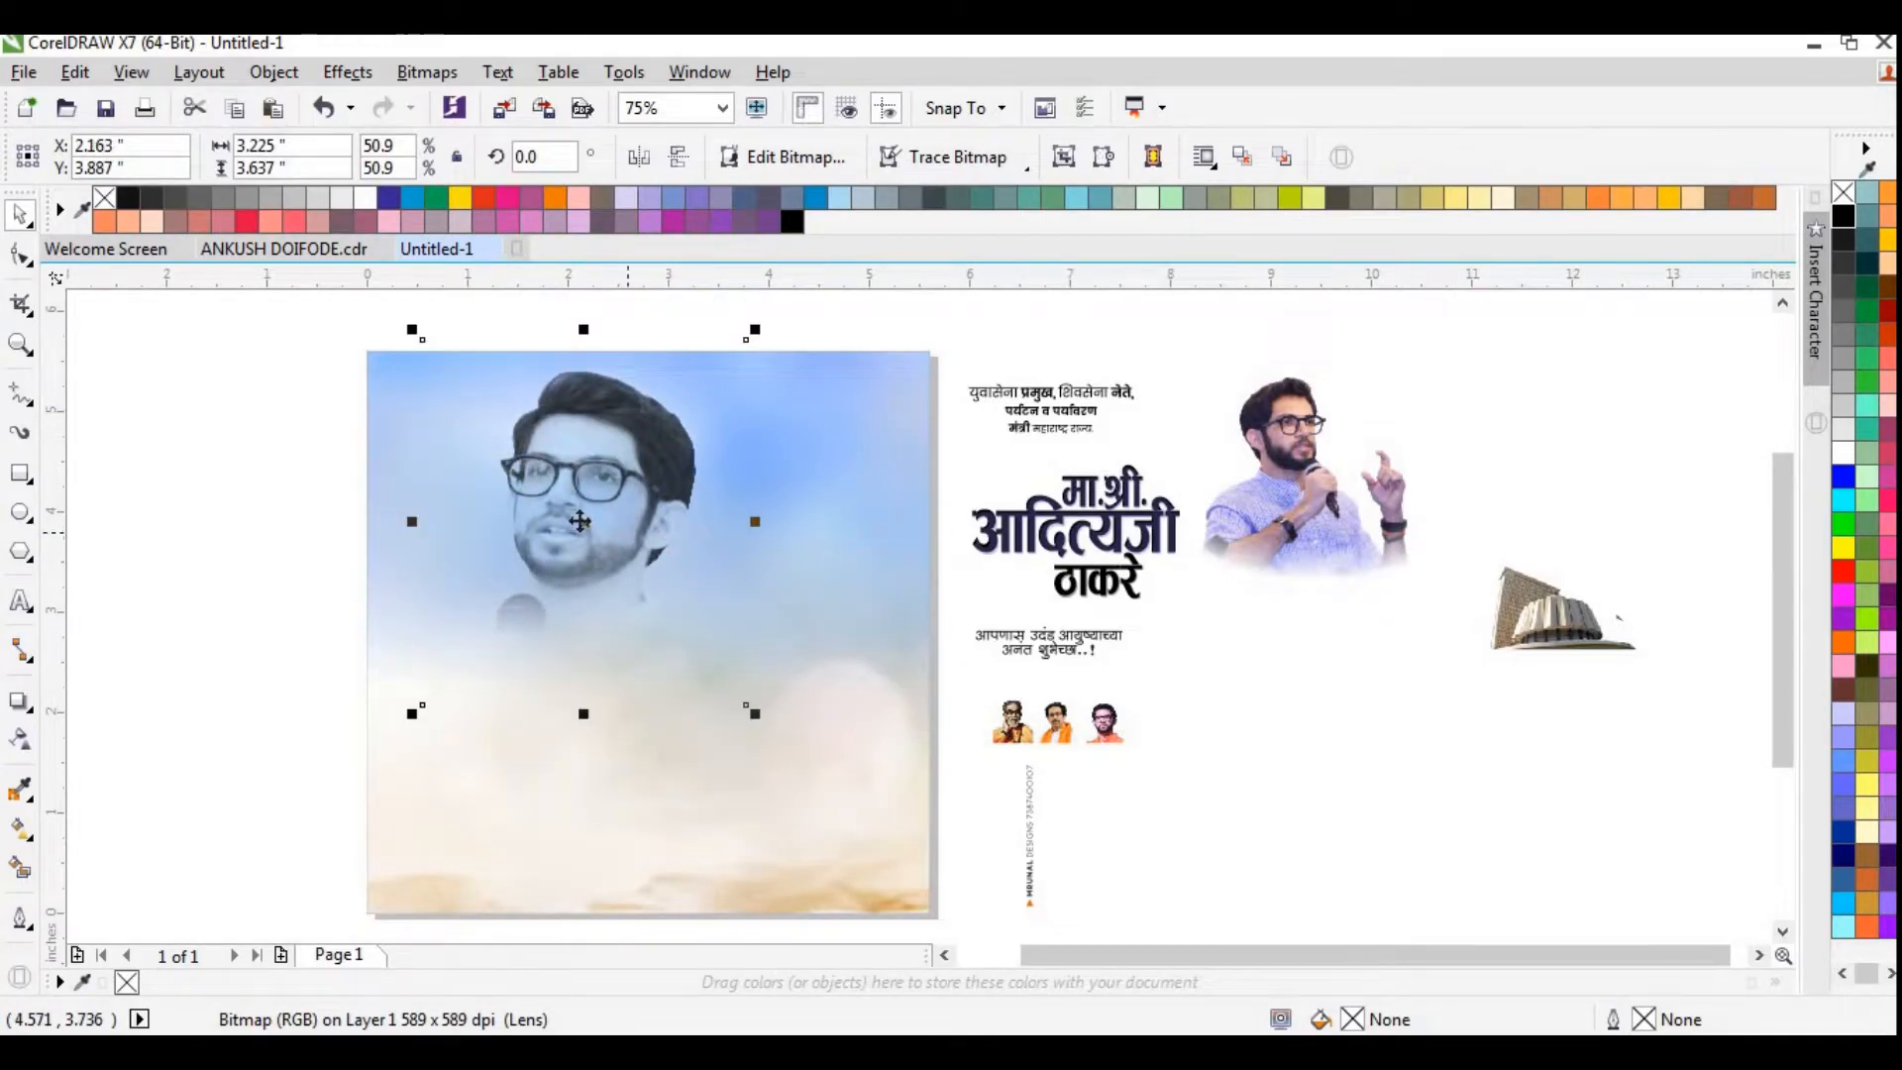
drag(587, 520, 527, 555)
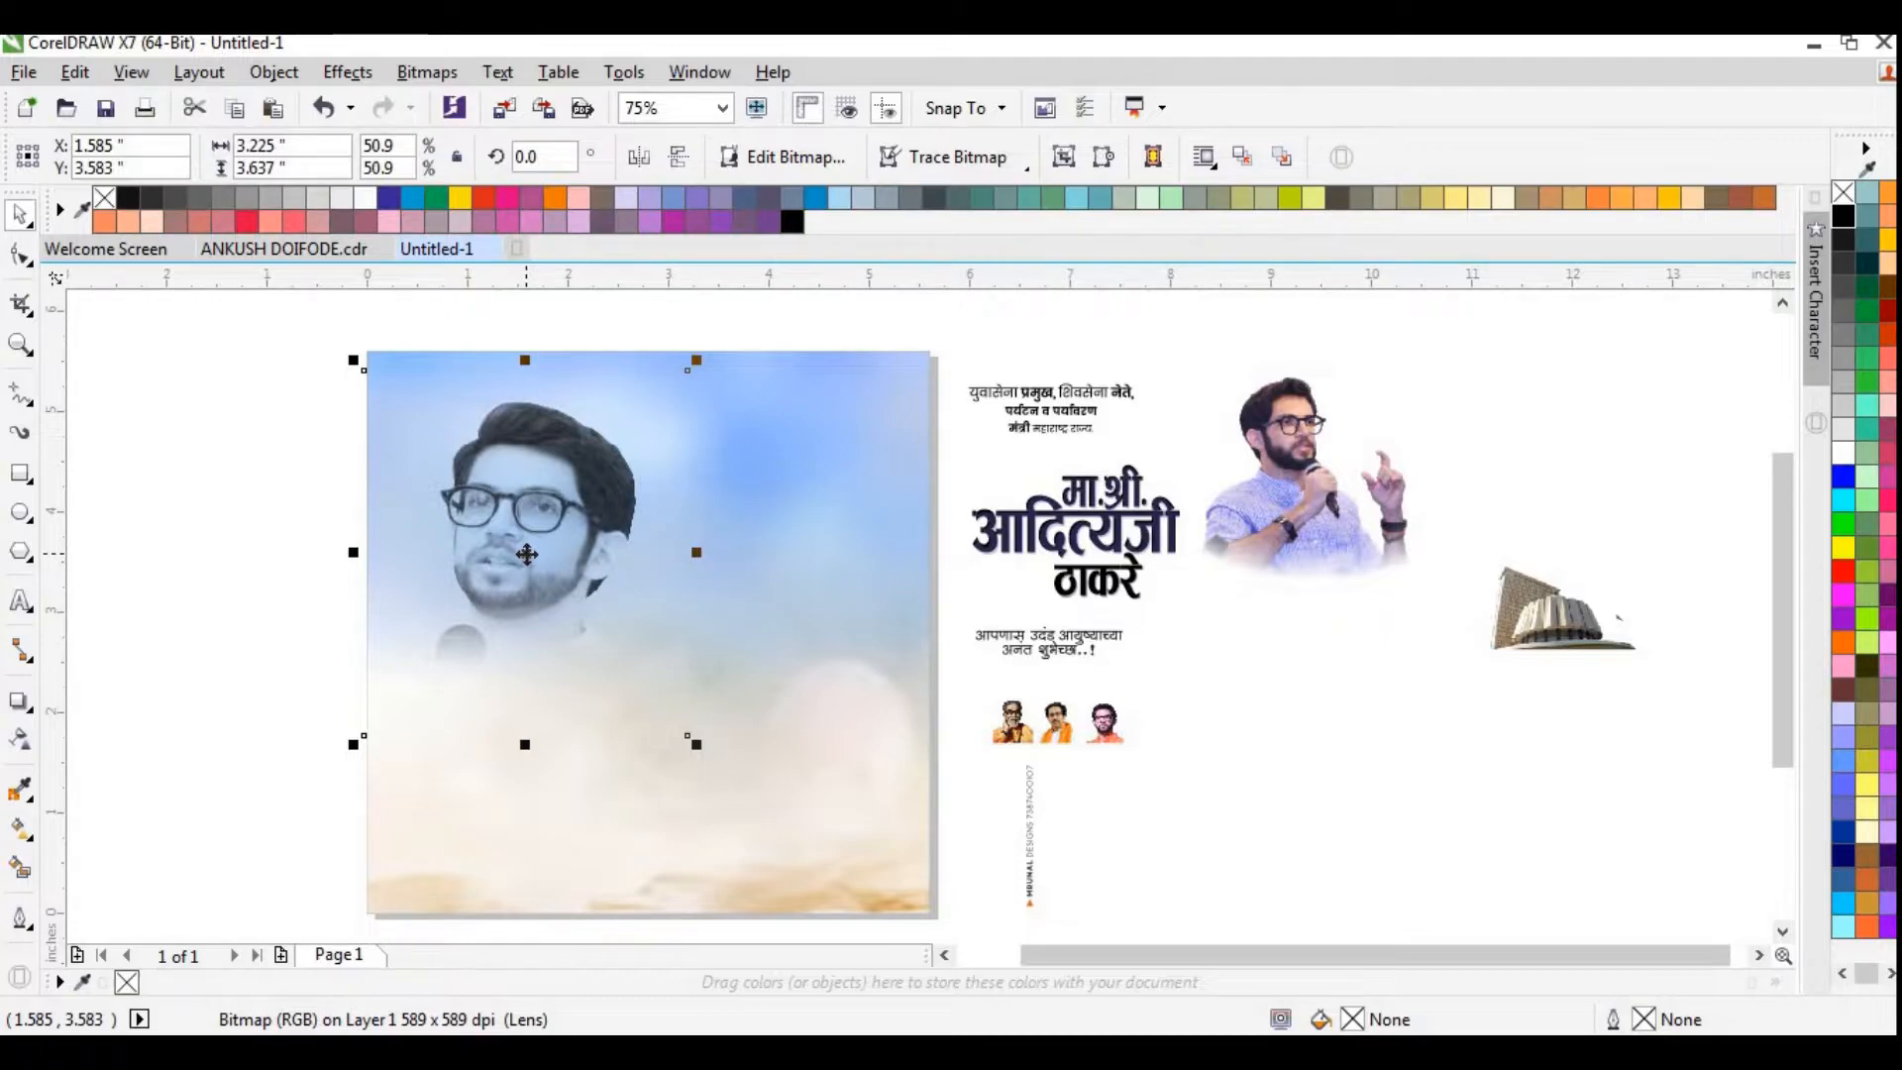
drag(535, 557, 550, 559)
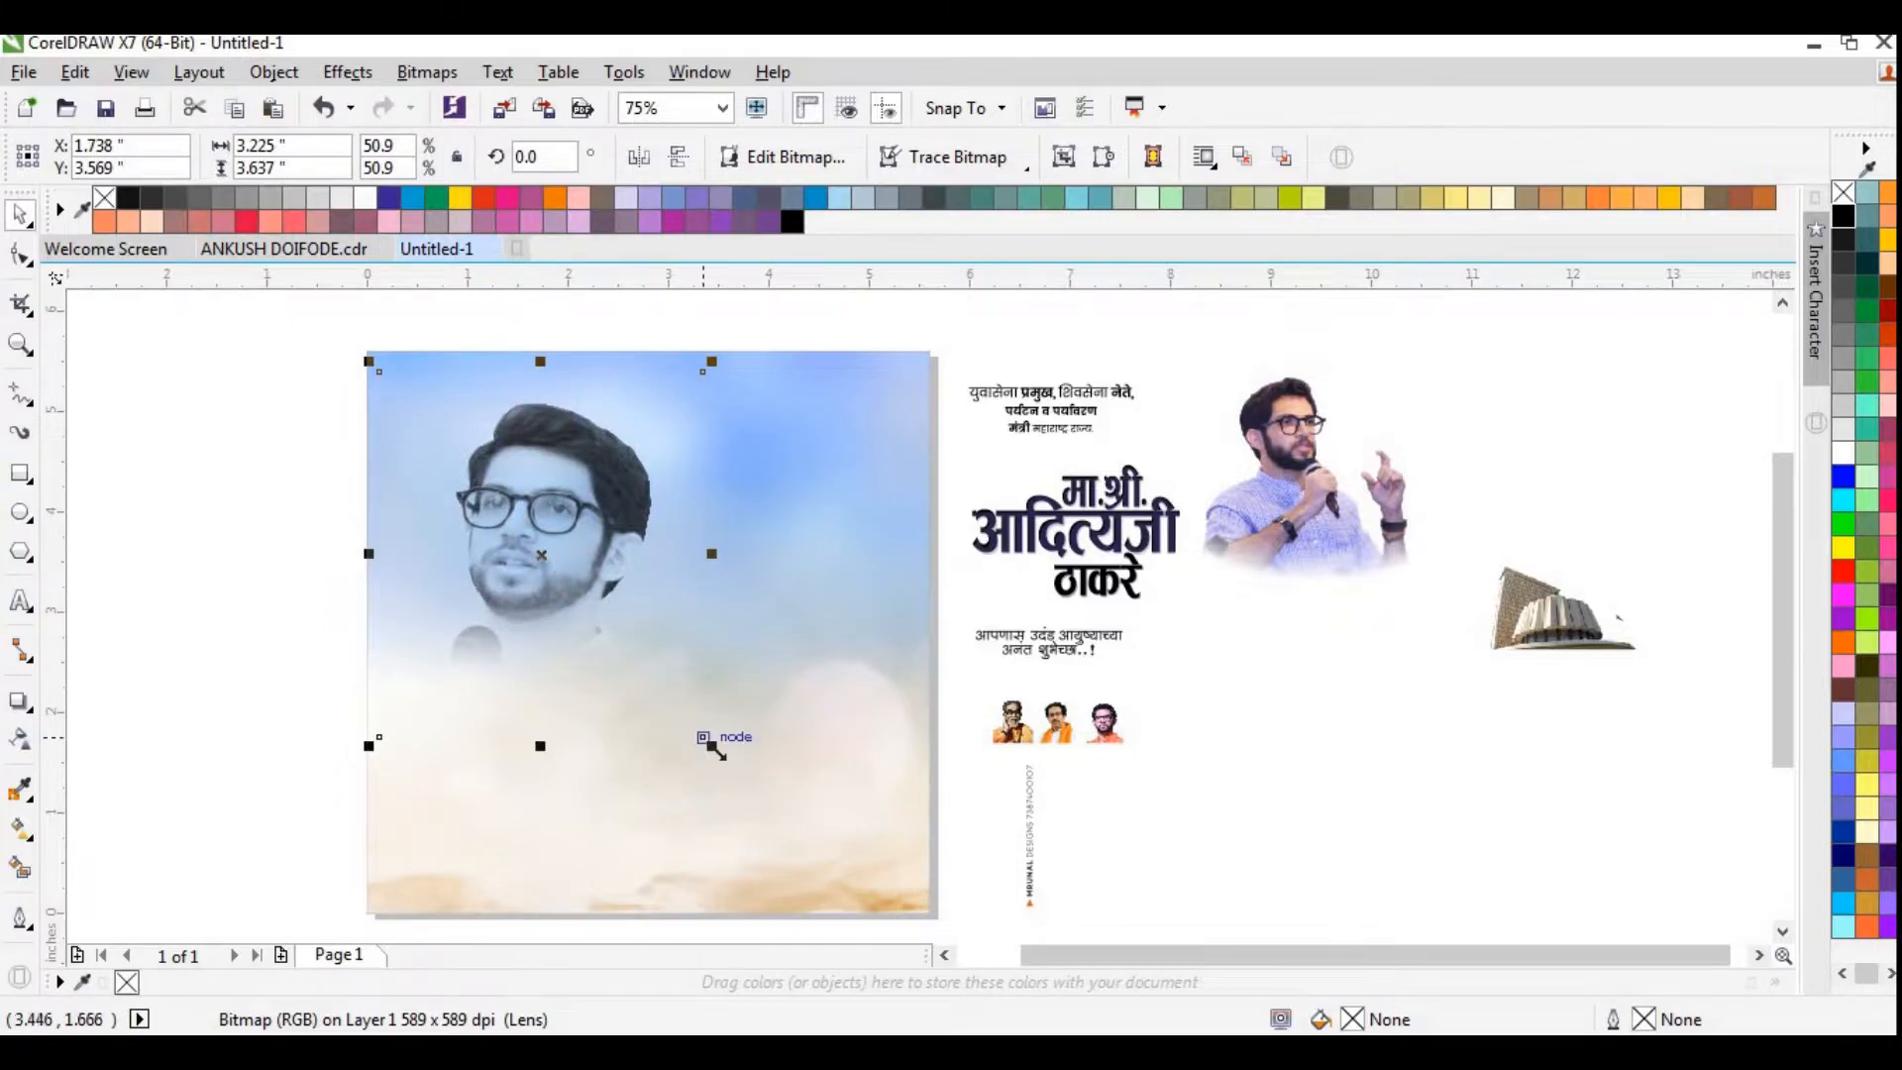
drag(714, 748, 738, 761)
drag(551, 570, 531, 573)
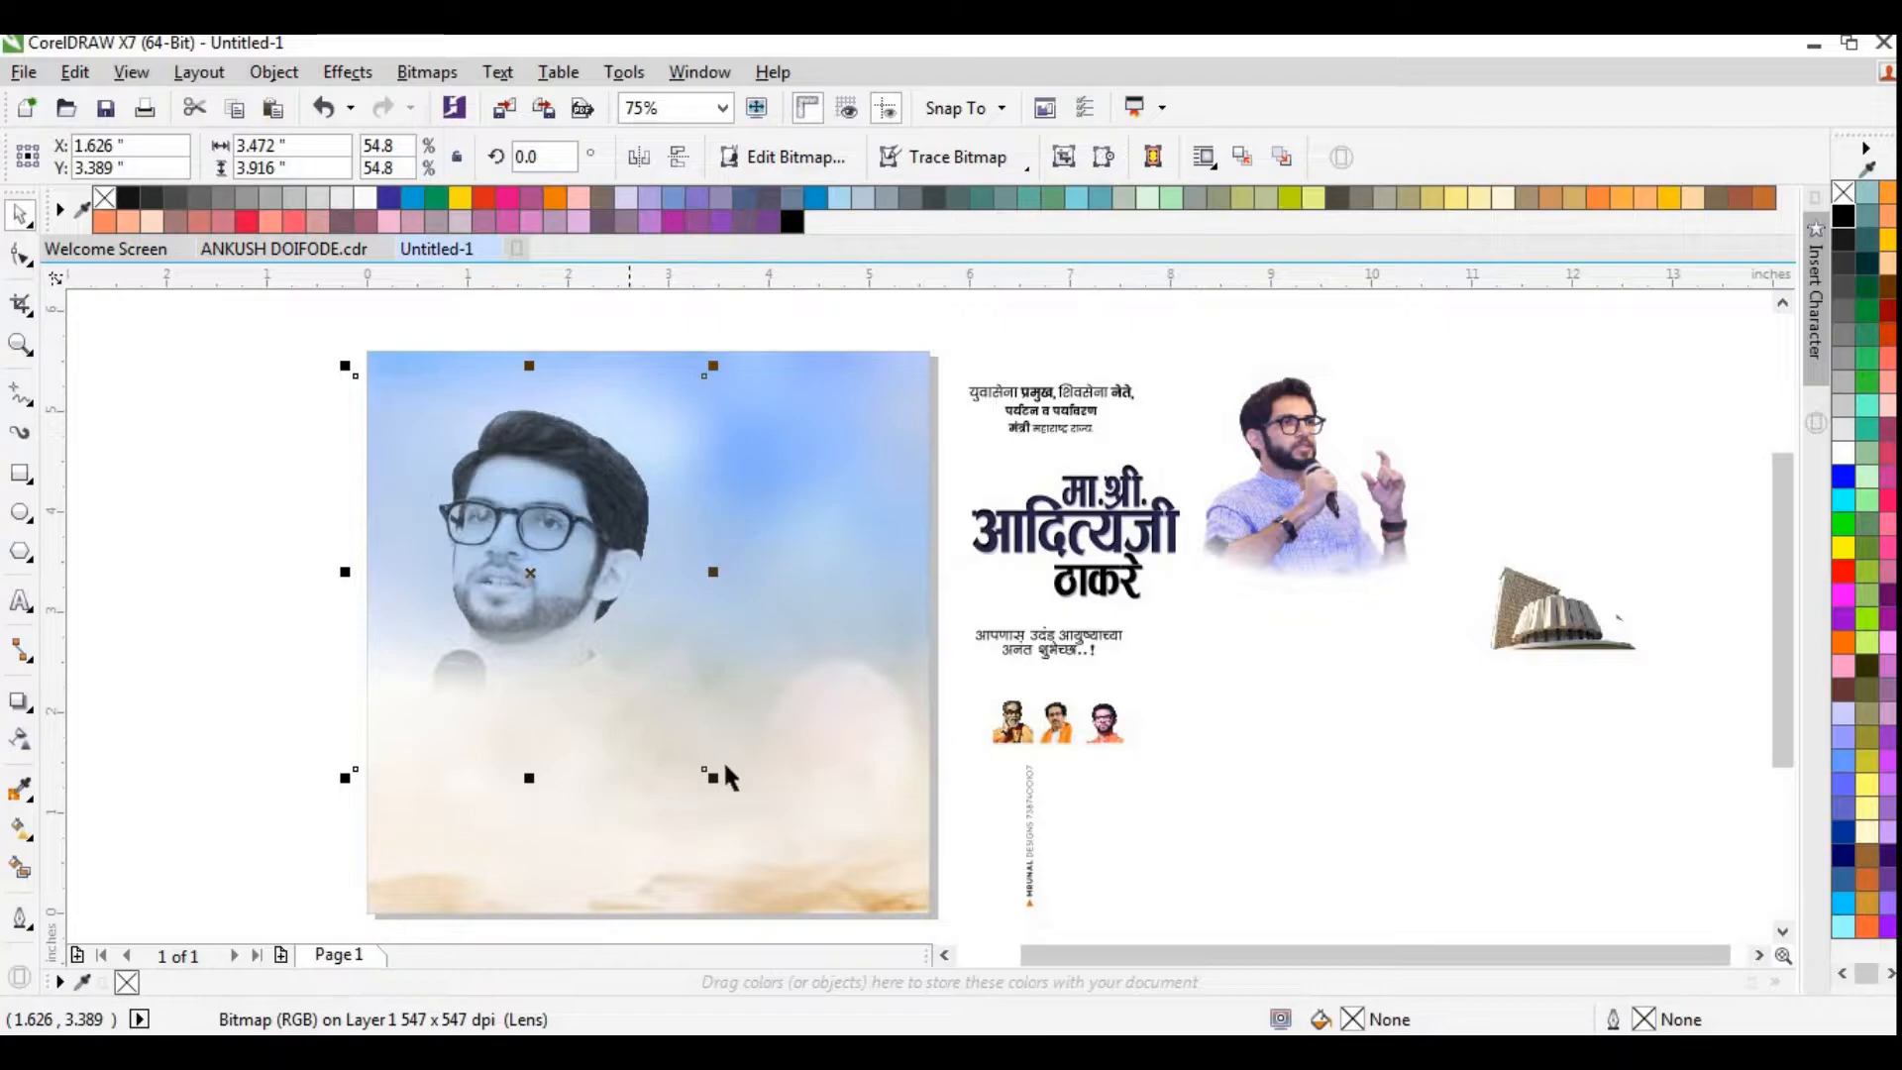
drag(714, 778, 730, 795)
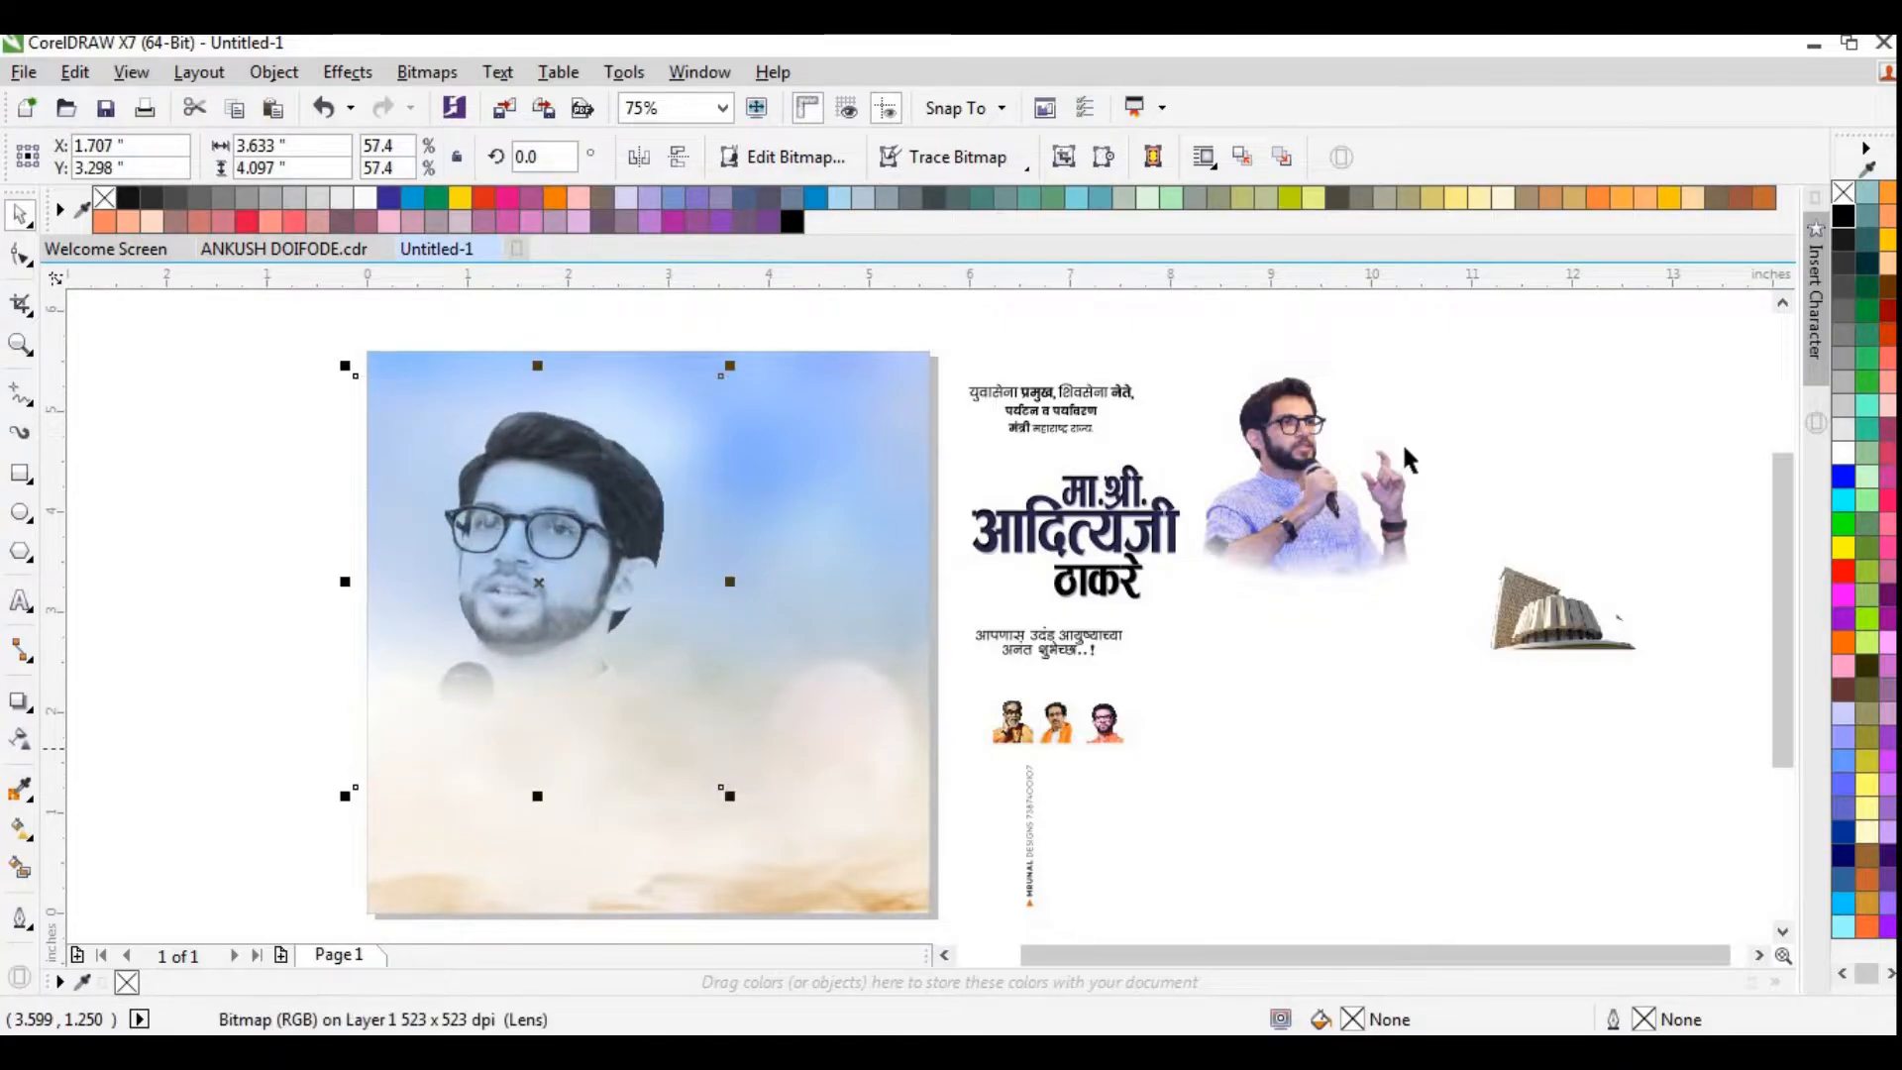
Place the colour microphone photo in front of the grey portrait at about 2.50 × 2.35 in and fade its lower edge with linear transparency
click(1337, 513)
drag(1336, 513, 687, 670)
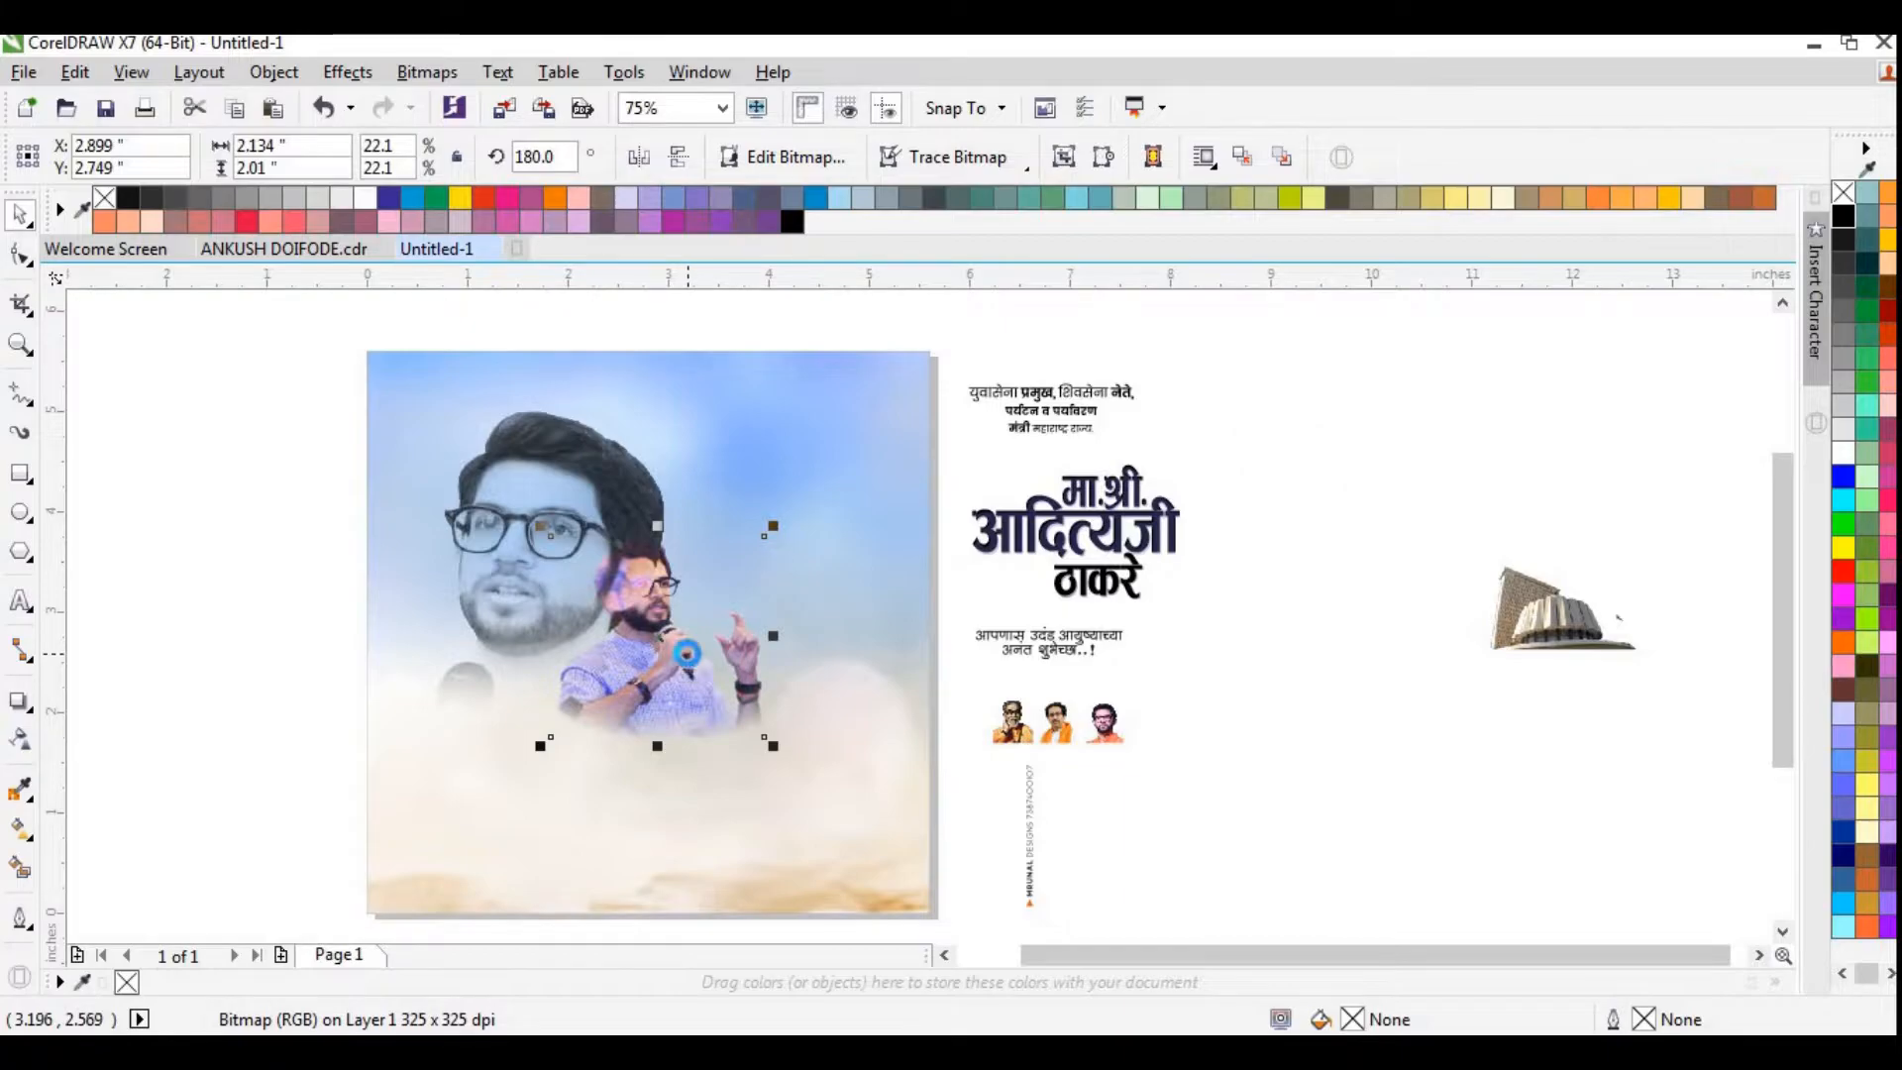
drag(684, 659, 792, 768)
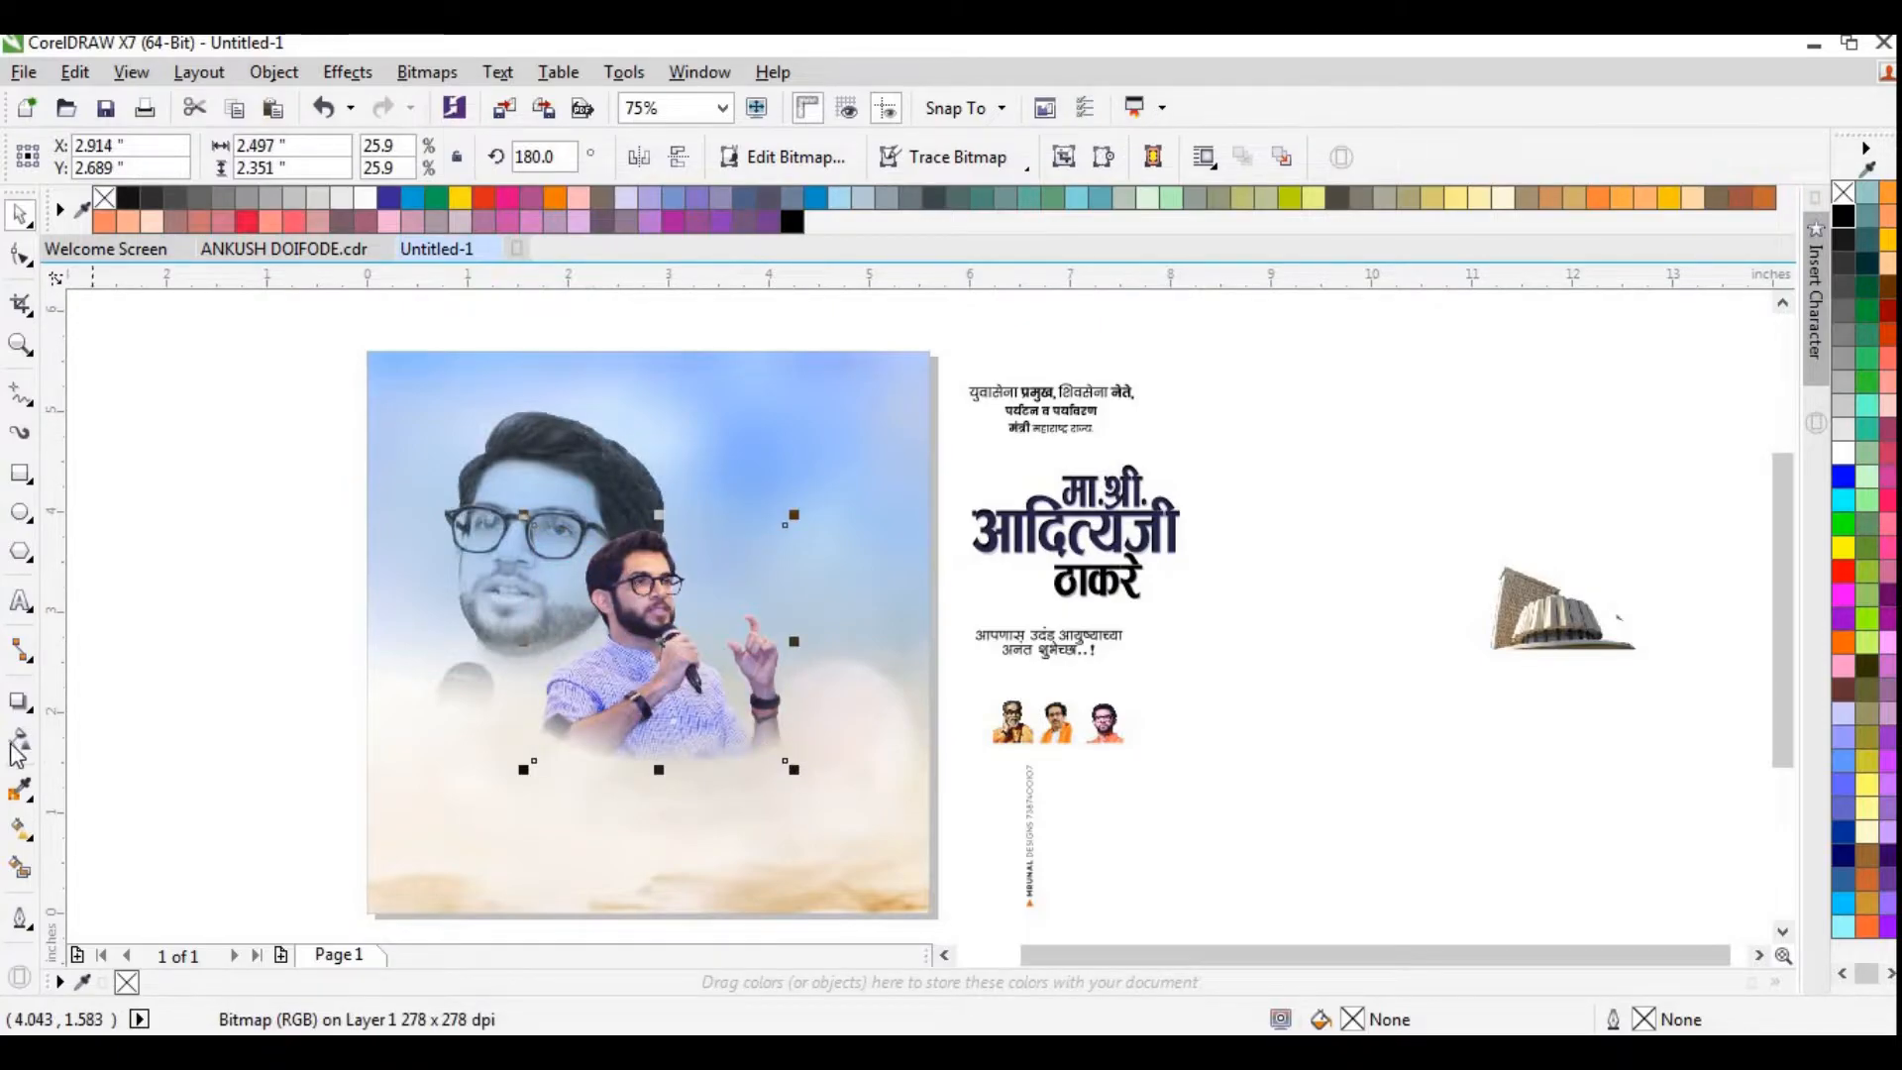
mouse_move(652, 701)
mouse_down()
mouse_move(654, 759)
mouse_move(655, 682)
mouse_up()
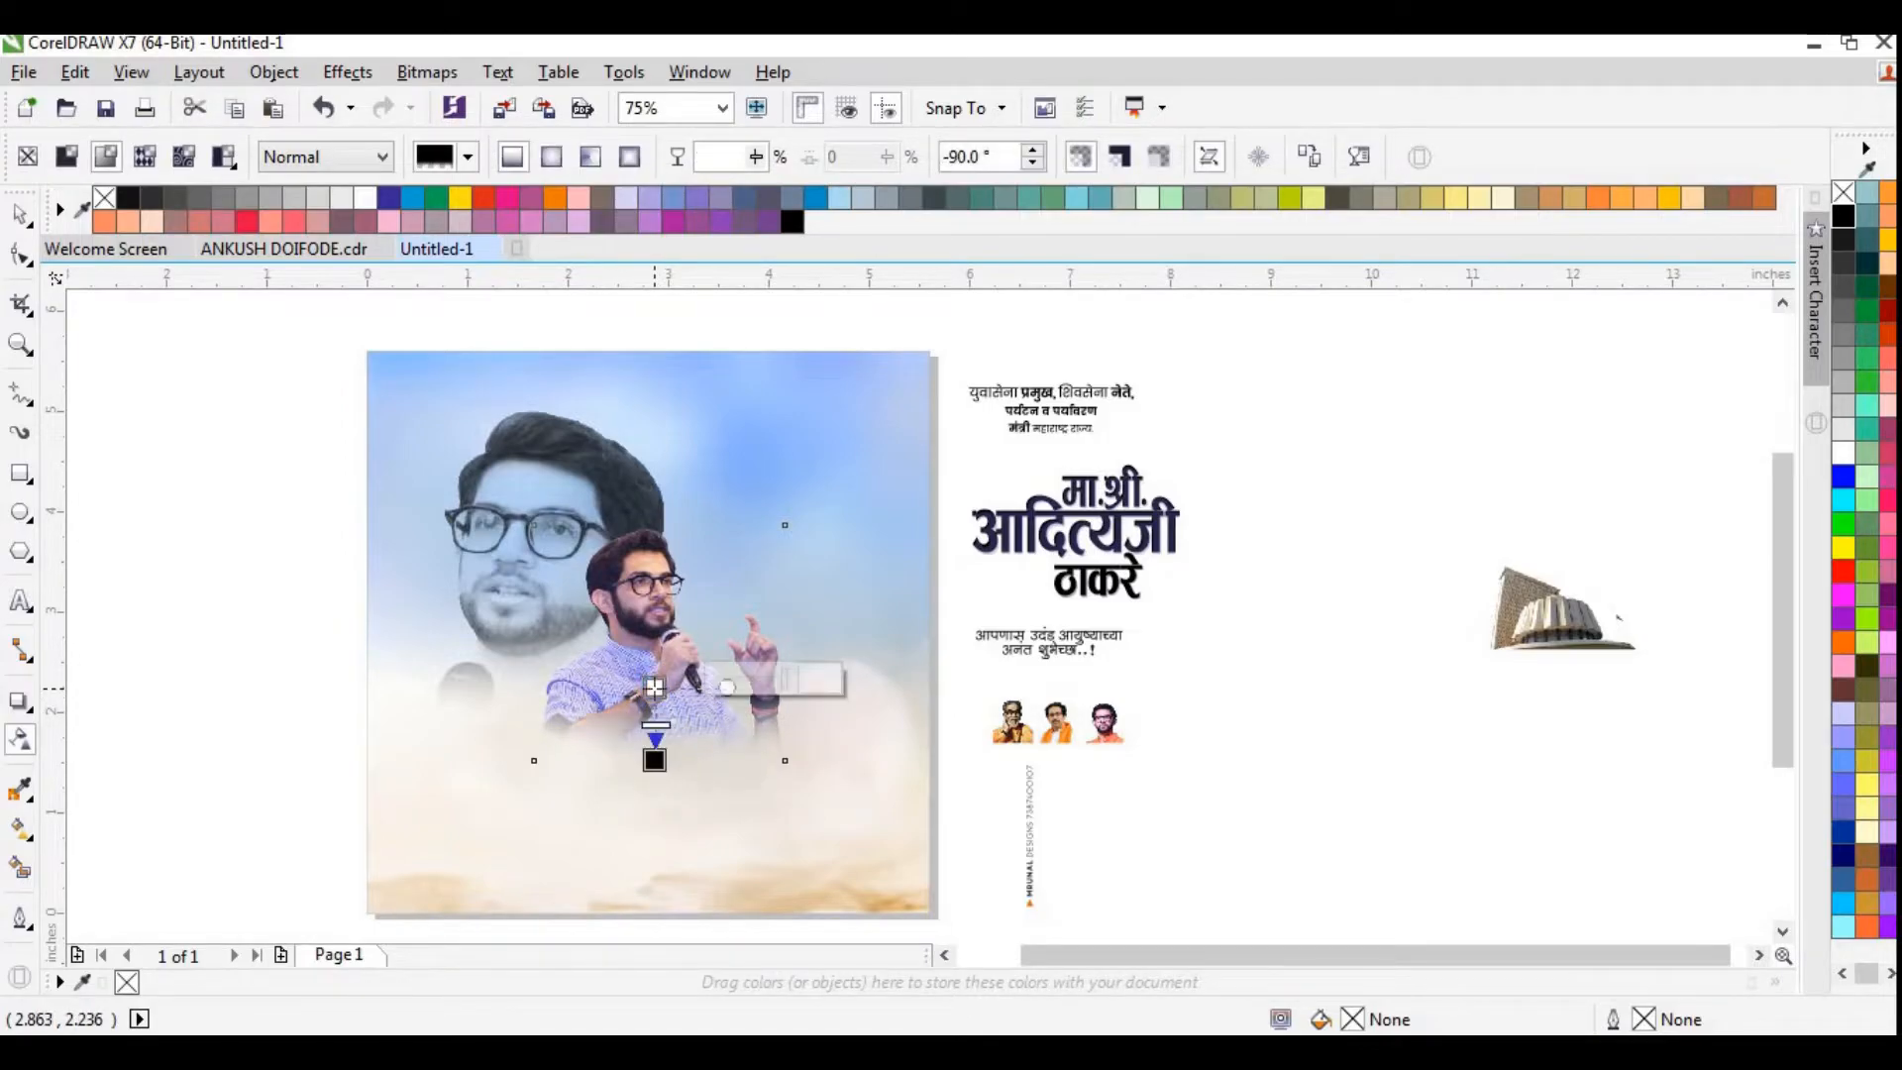
click(19, 213)
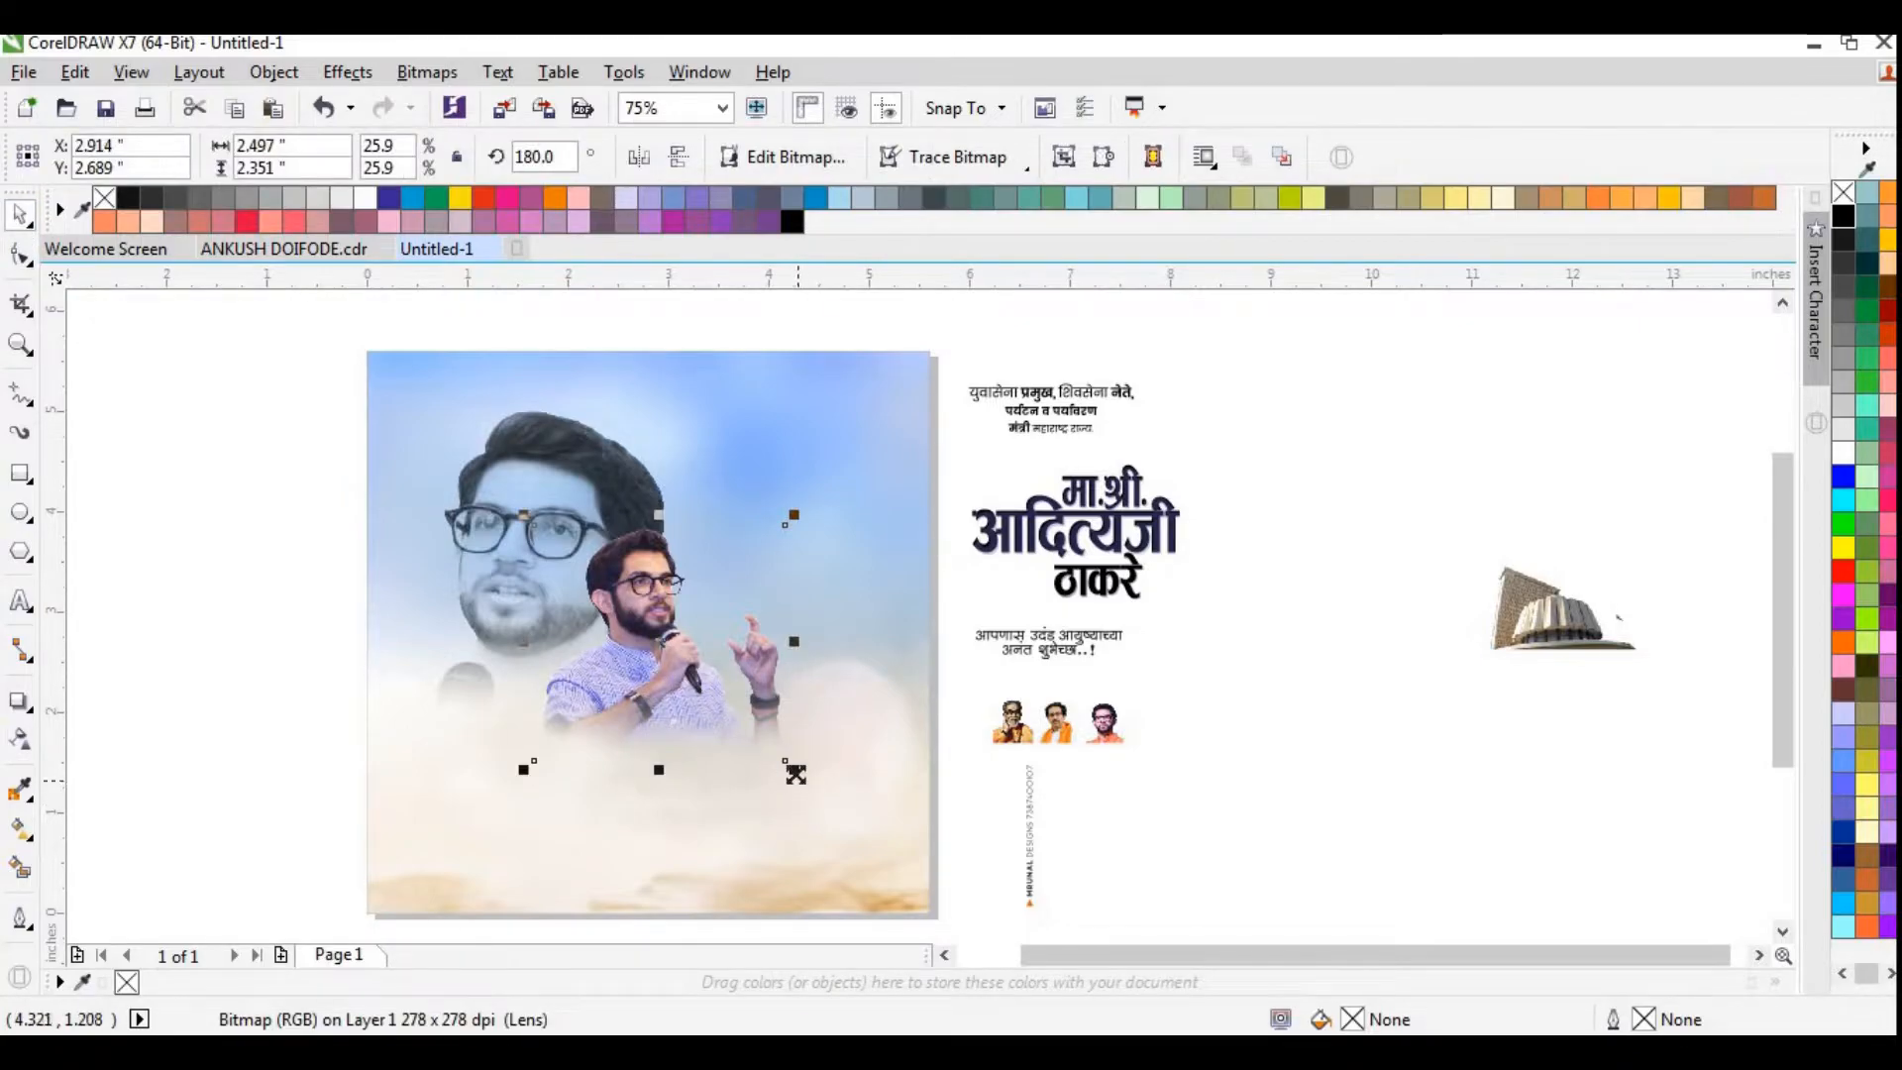
Enlarge the colour microphone photo to about 3.00 × 2.82 in and position it slightly lower, near X 3.09 in, Y 2.40 in
drag(810, 783, 833, 806)
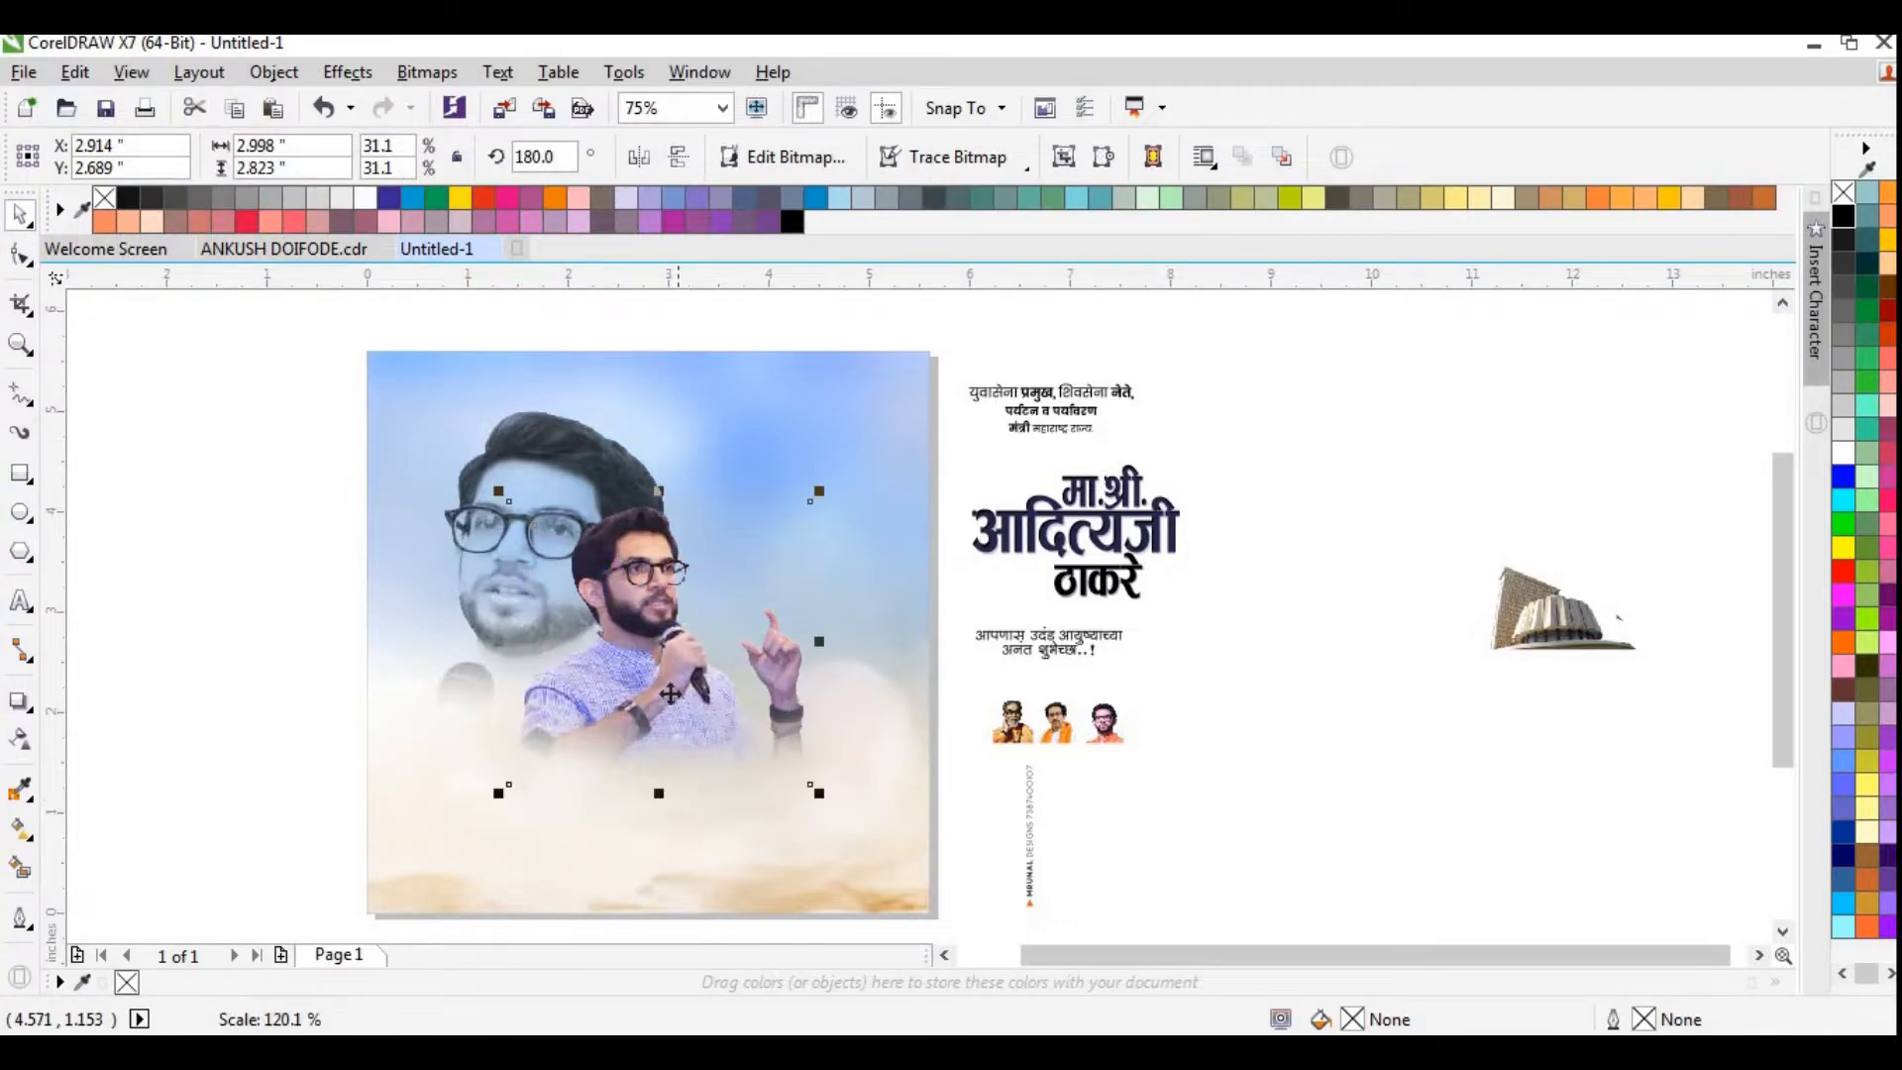
drag(684, 708, 686, 709)
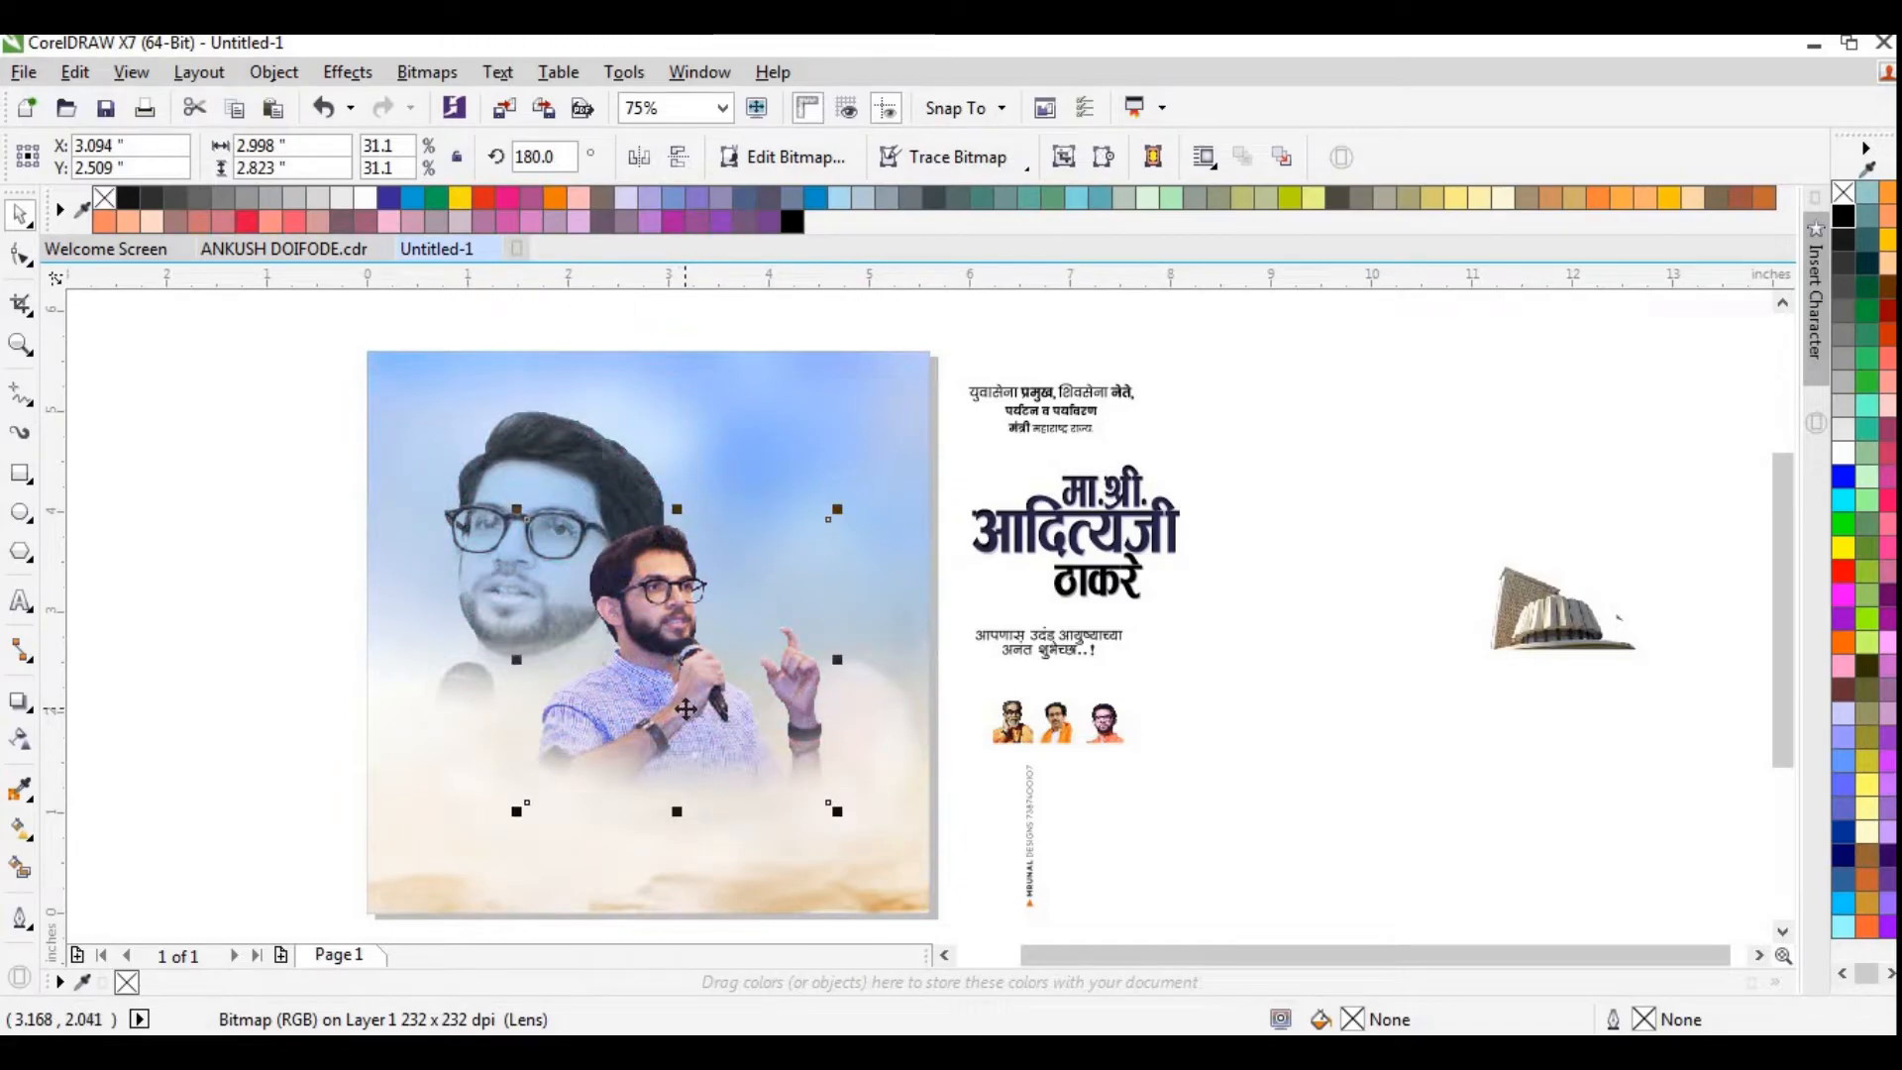
drag(674, 720, 663, 731)
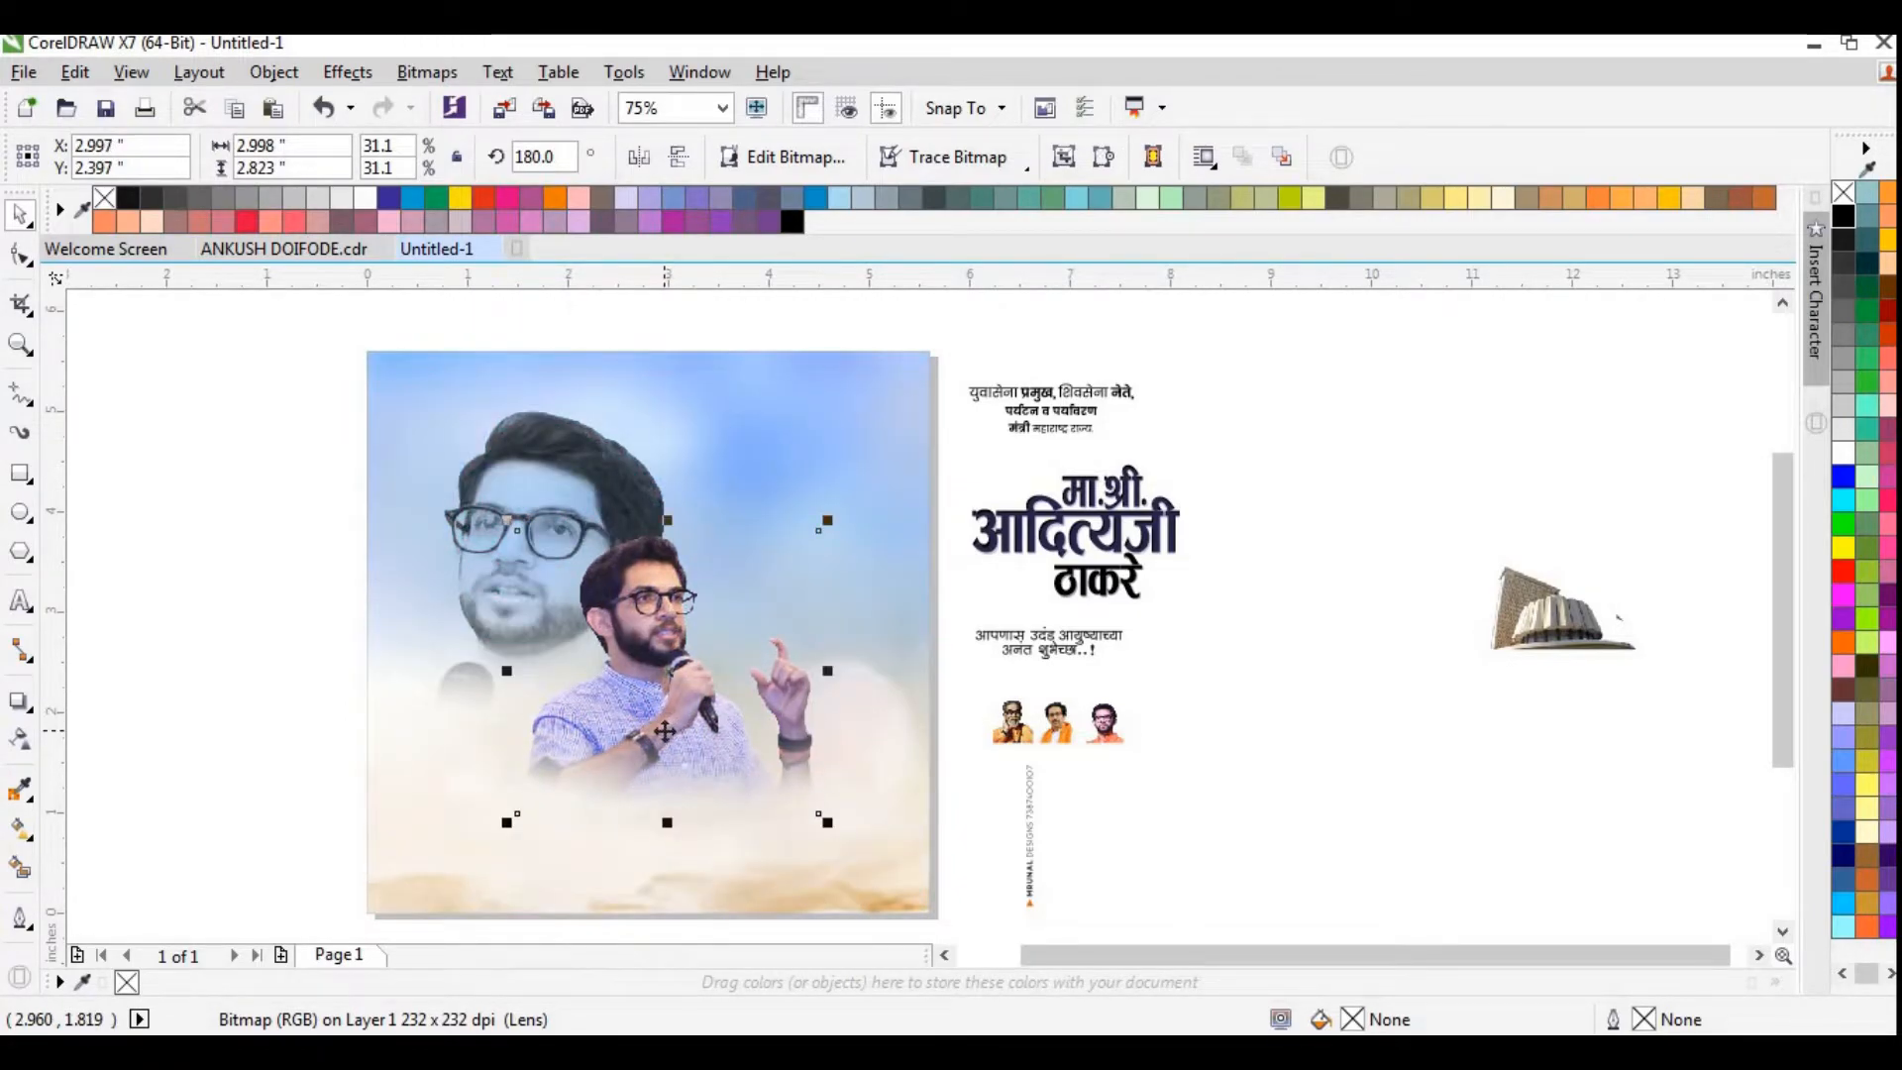
drag(664, 731, 673, 731)
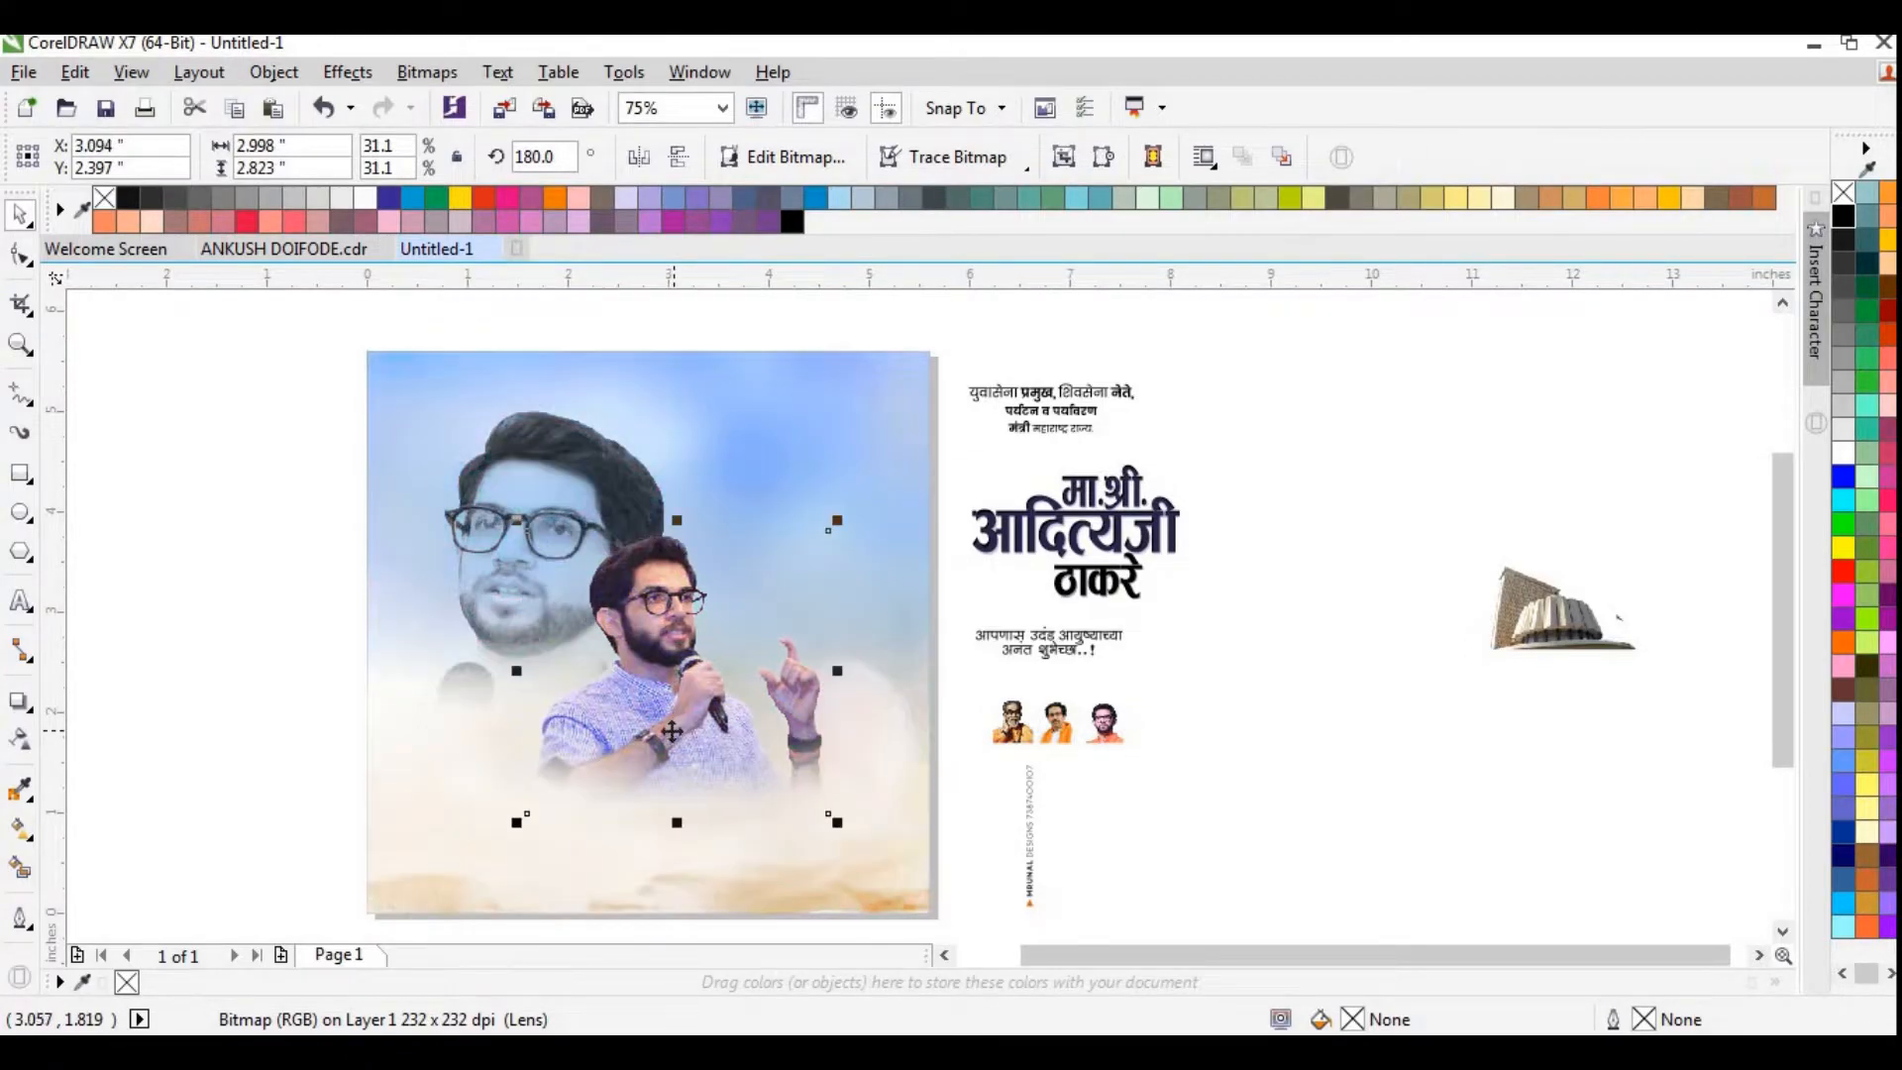
Enlarge the grey portrait to about 3.80 × 4.29 in and shift both it and the colour photo slightly upward
click(541, 495)
drag(549, 501, 562, 514)
drag(356, 379, 341, 363)
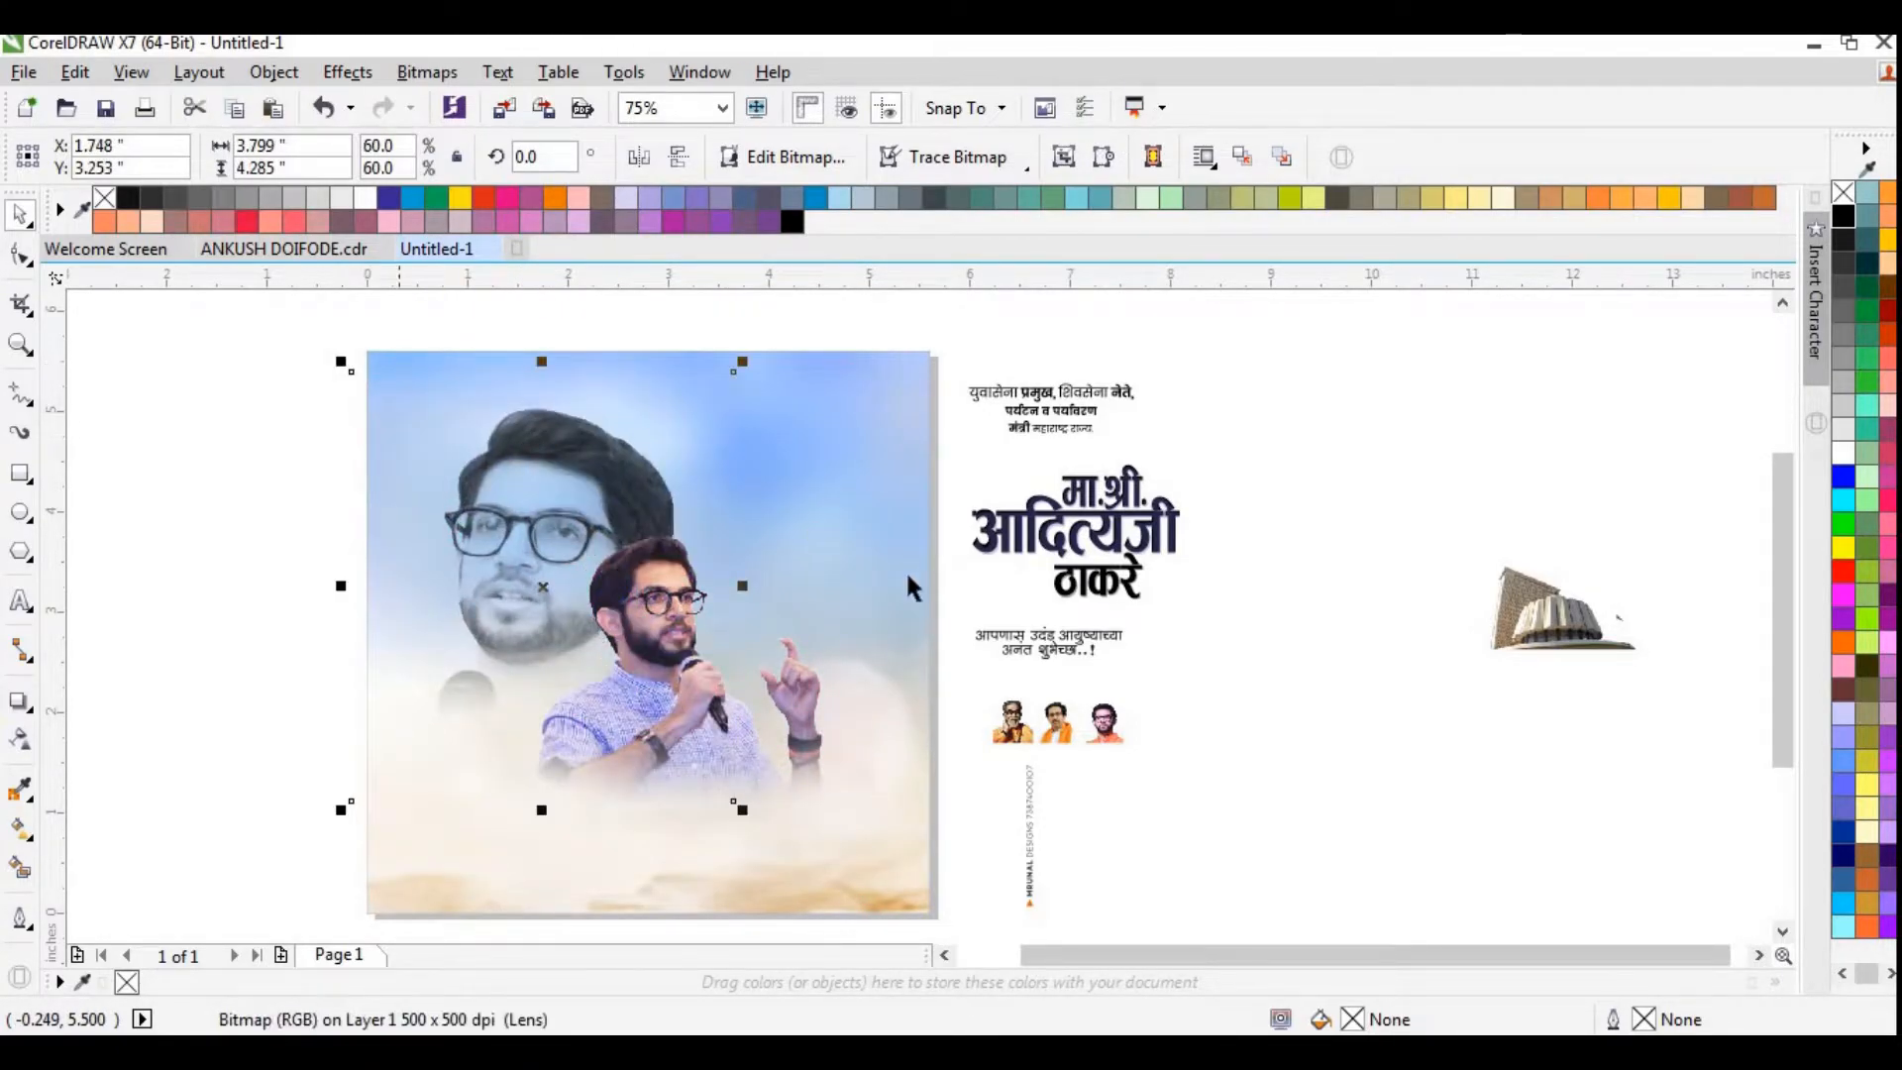
click(1215, 763)
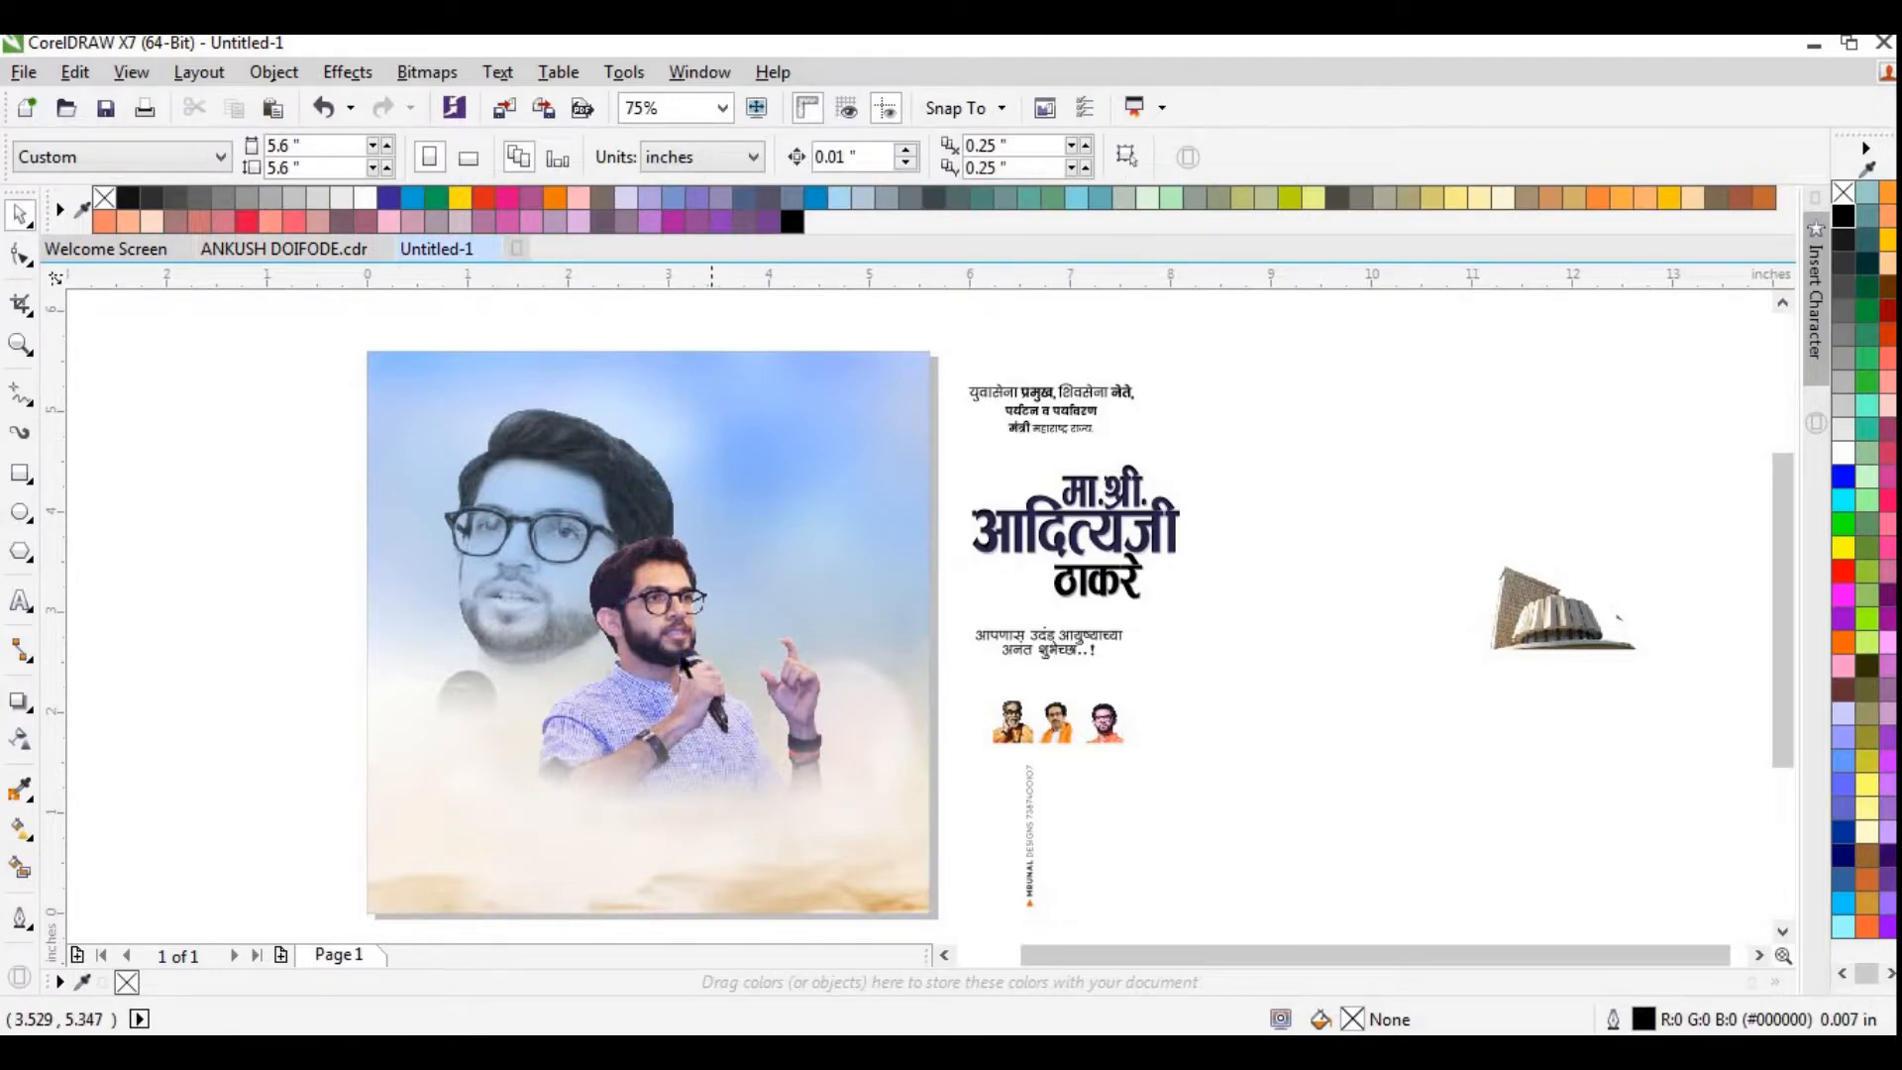
drag(577, 511, 578, 492)
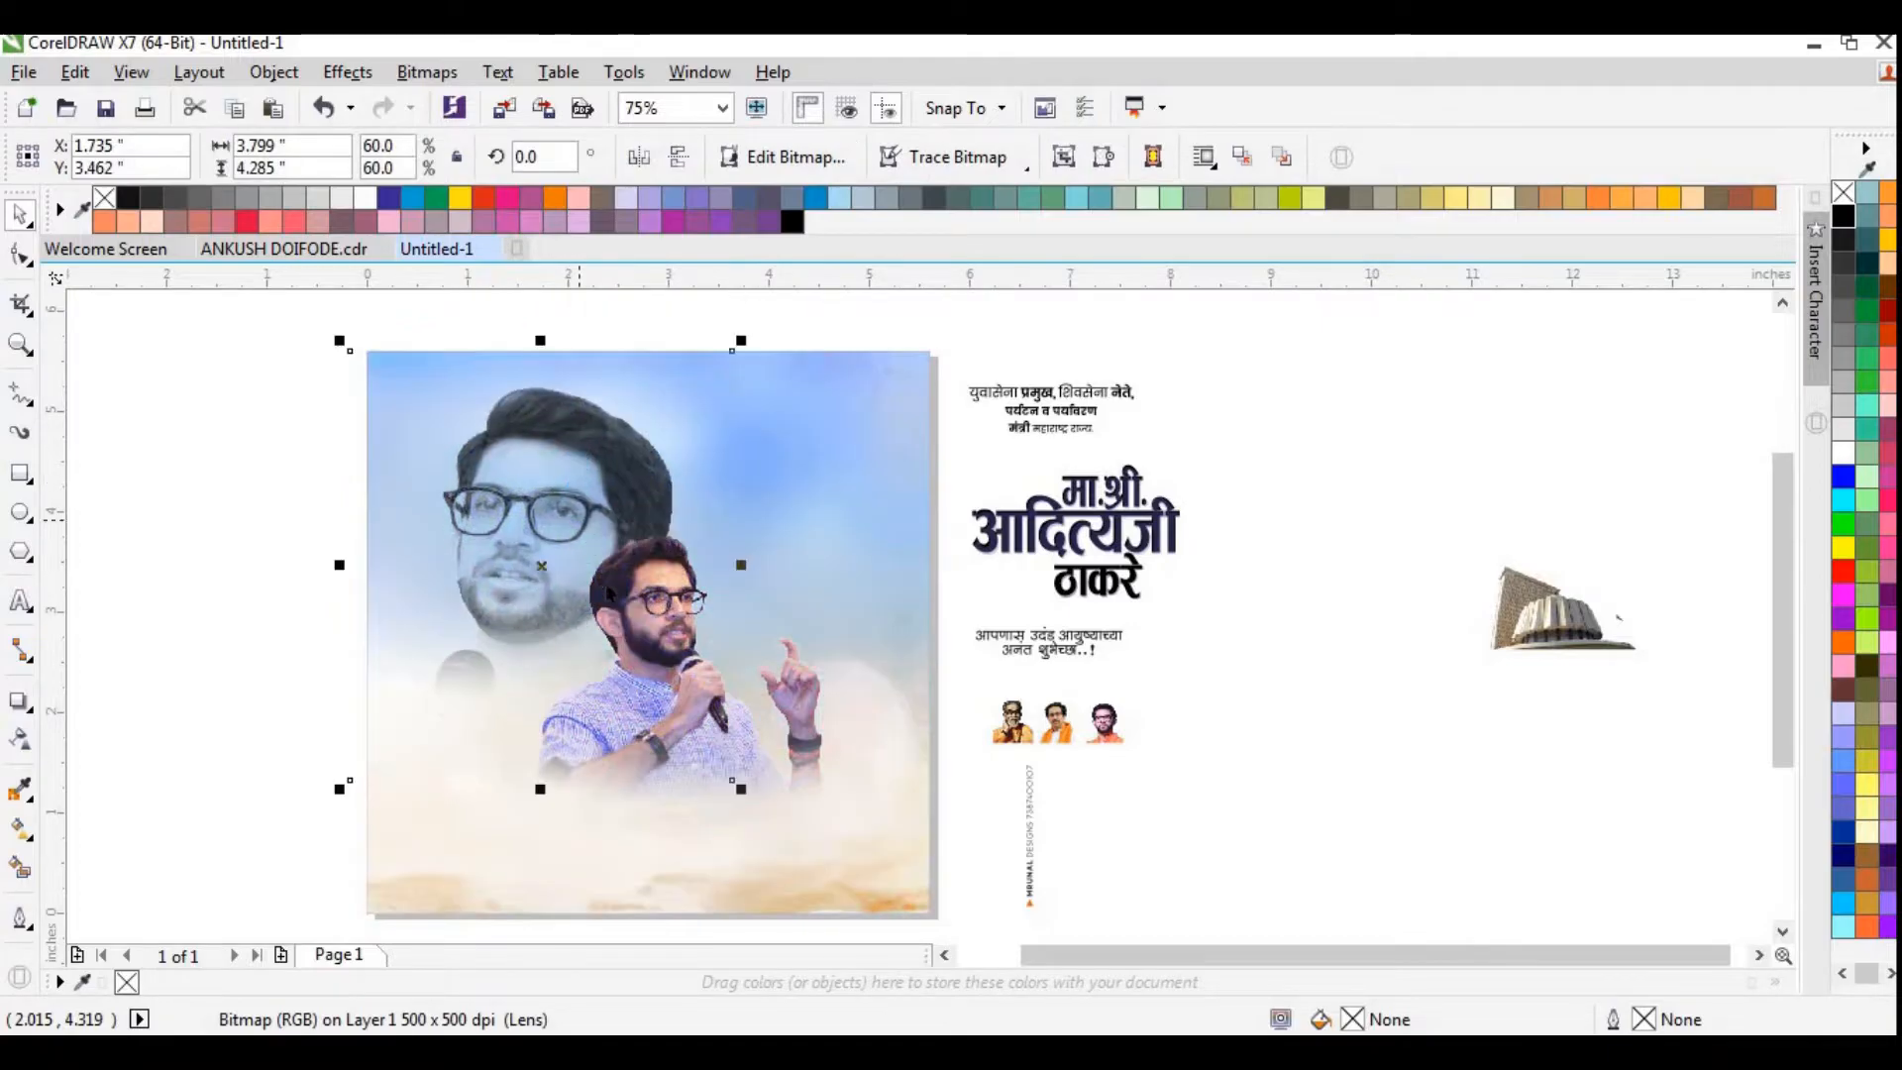
drag(652, 634, 635, 607)
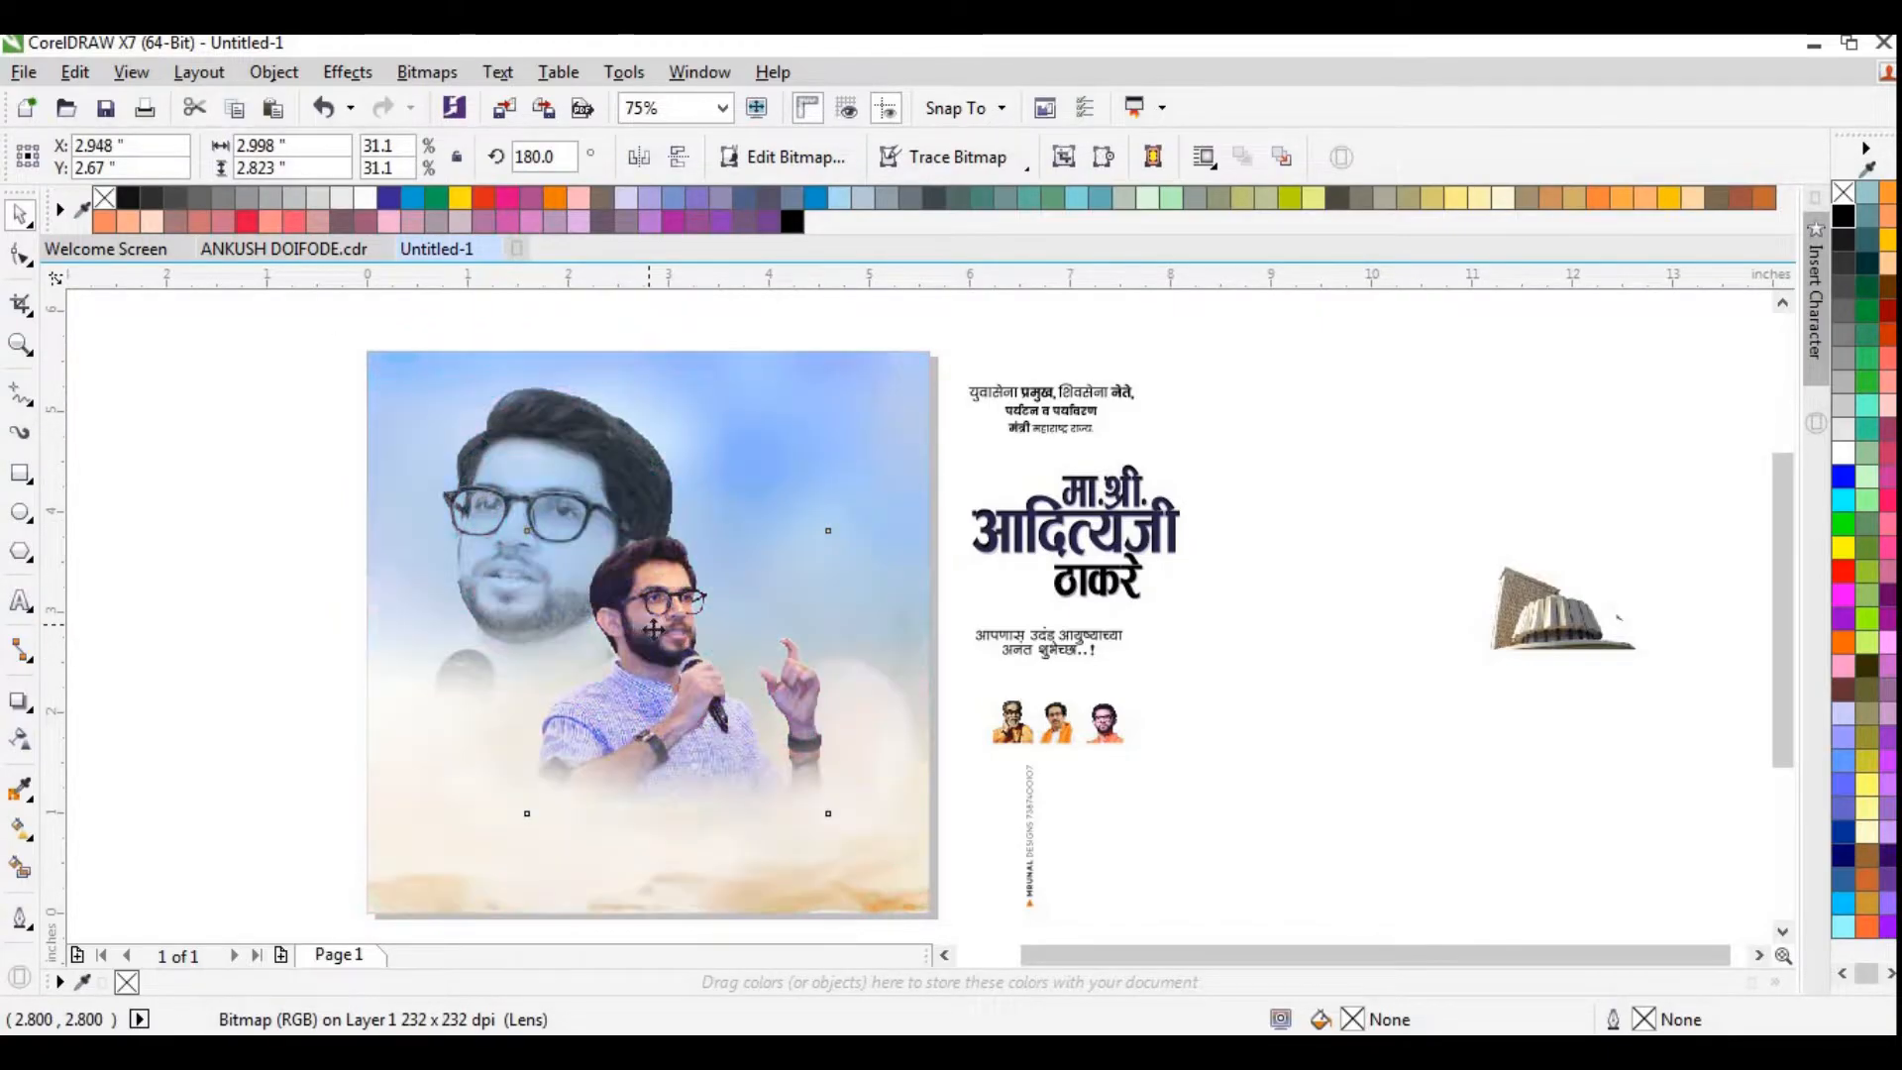
Place the assembly building image behind the colour microphone photo, enlarging it to about 5.32 × 2.98 in
click(1572, 622)
drag(1572, 622, 1120, 694)
drag(759, 557, 741, 561)
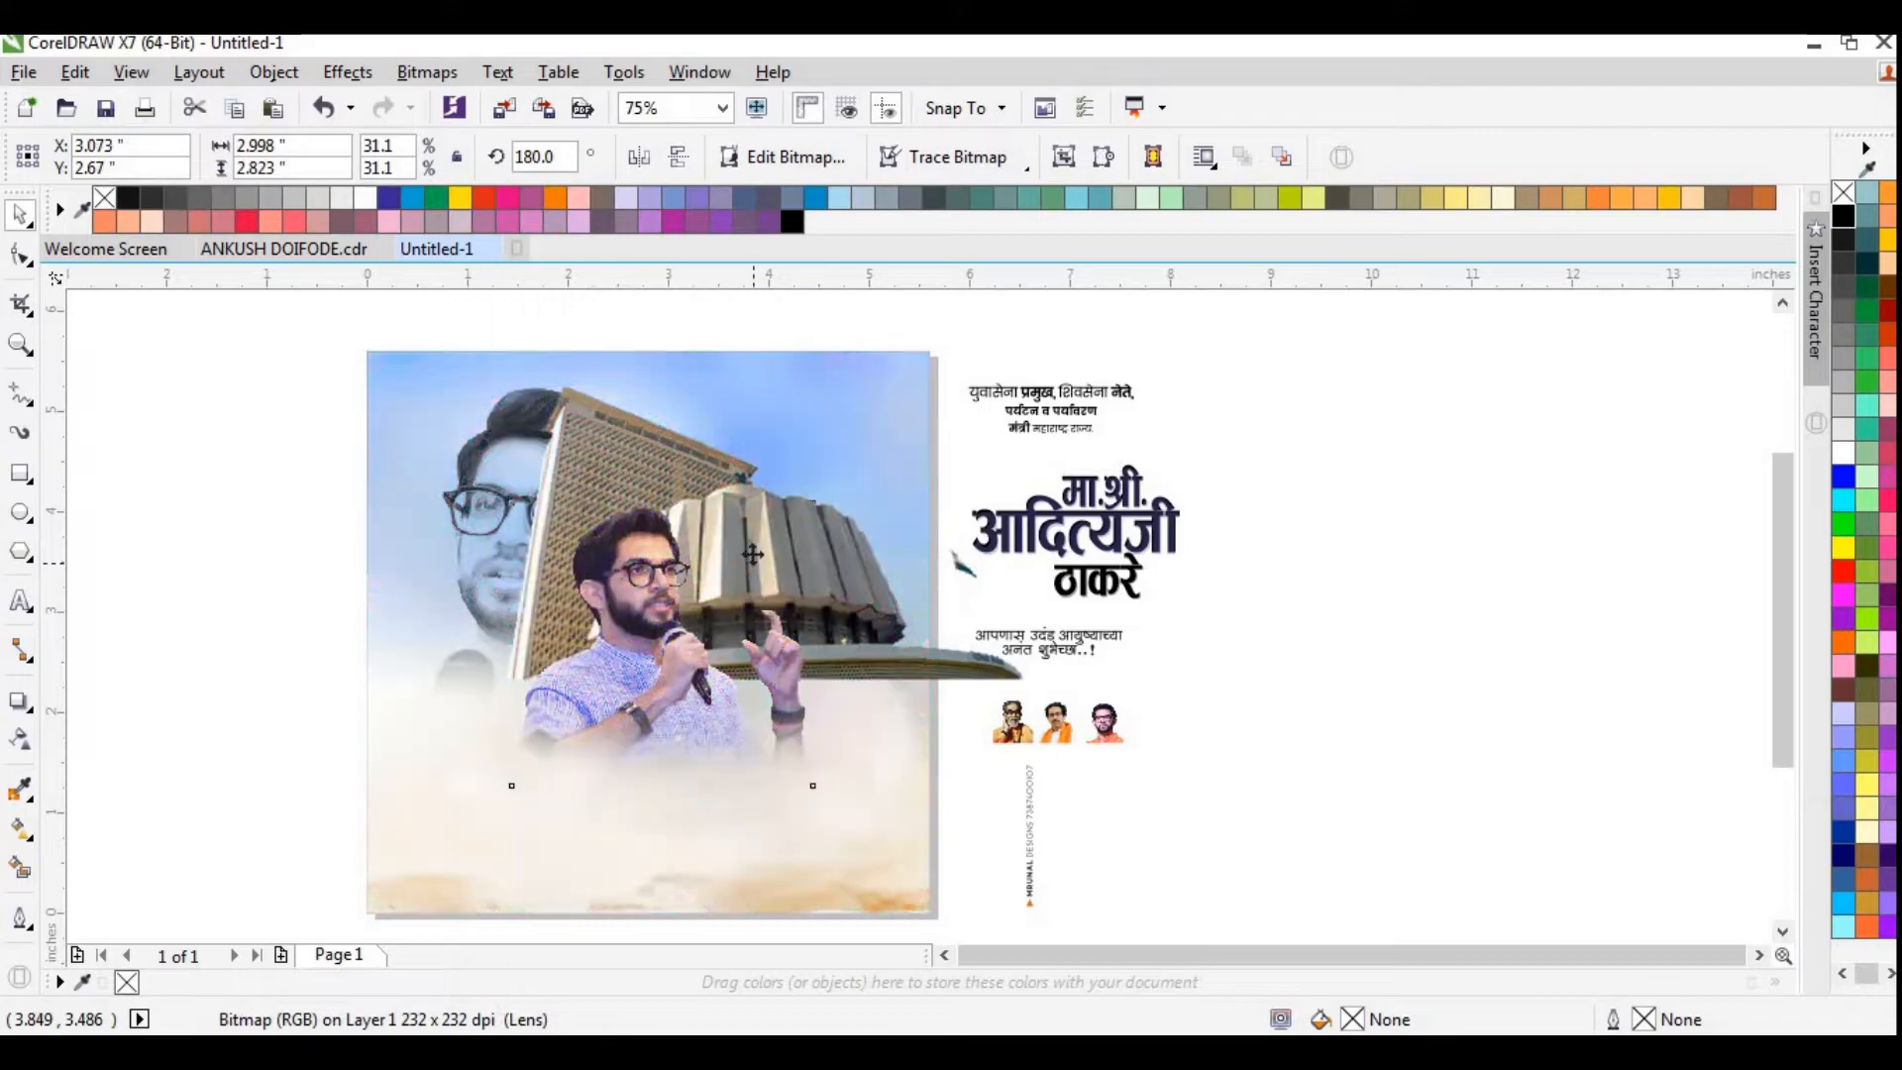
key(ctrl+z)
Blend the building image into the background with a muted tone and faded lower edge, and order it behind the grey portrait
click(856, 527)
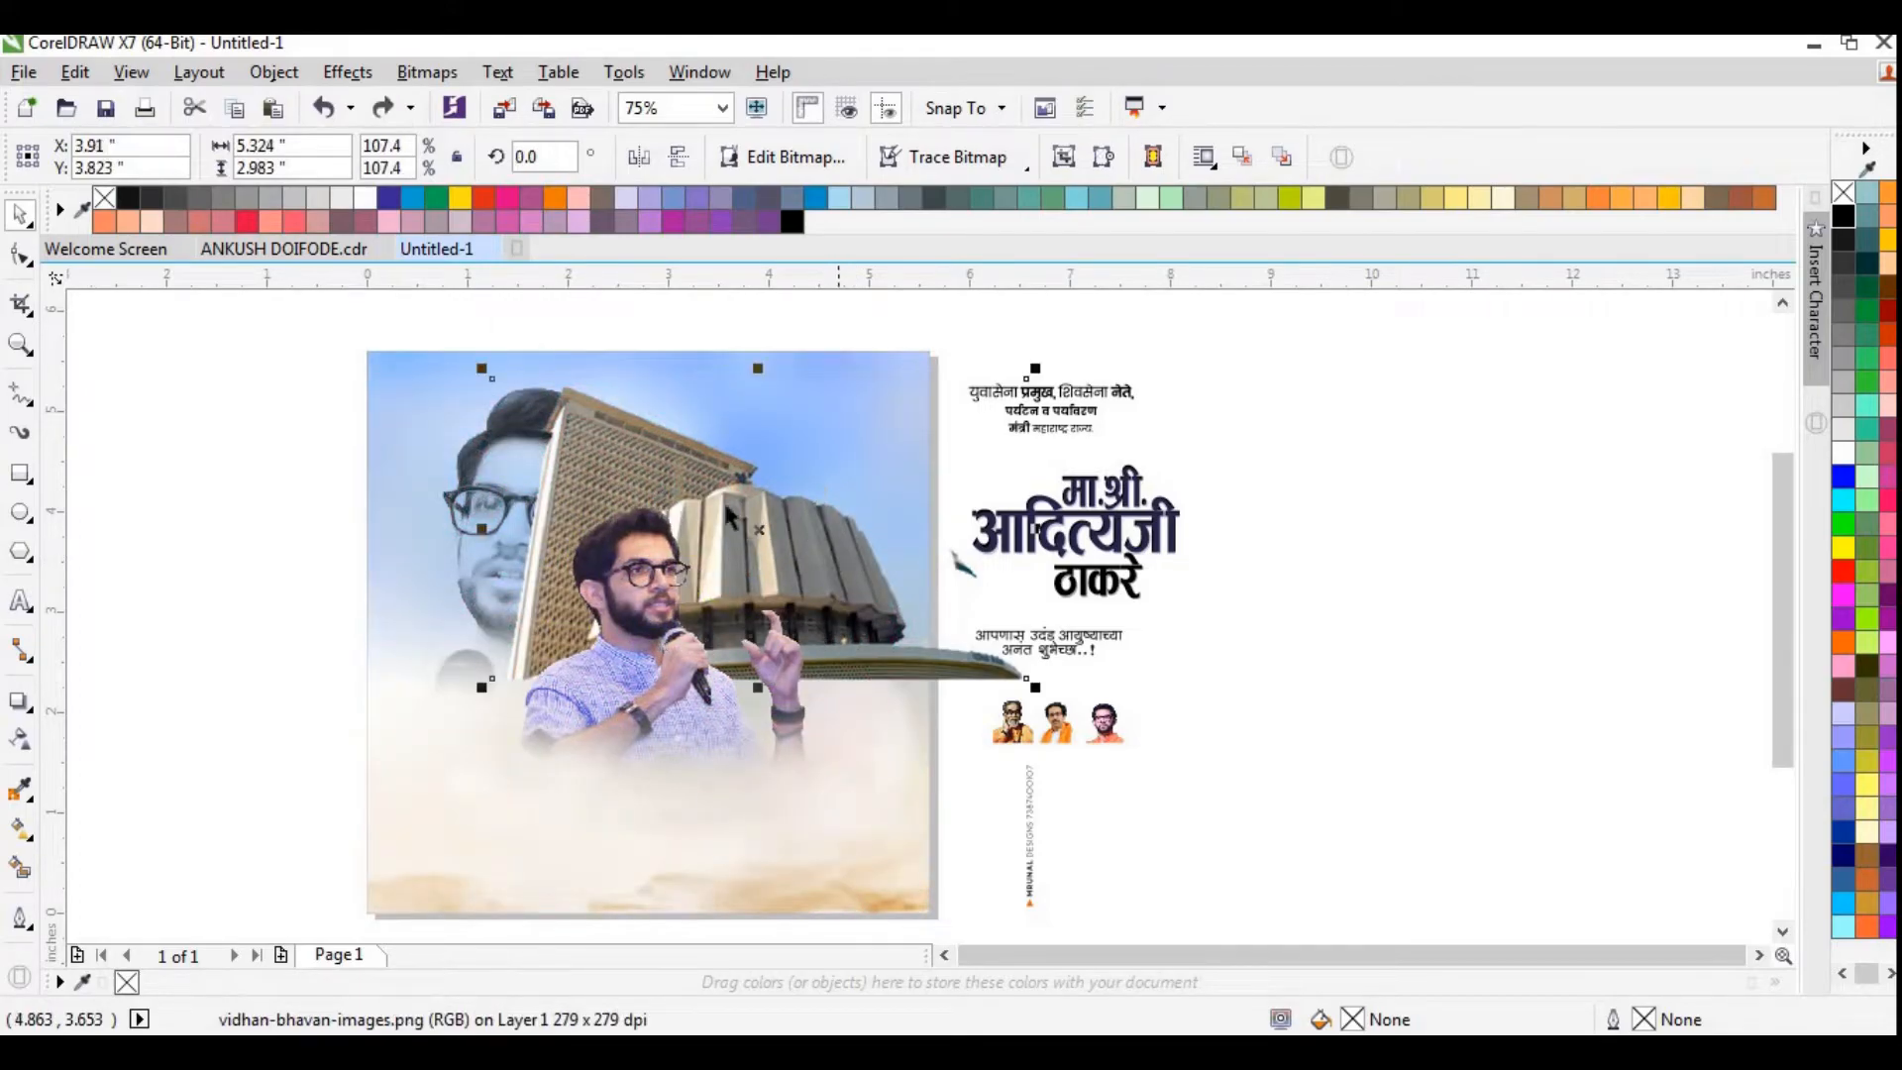
drag(711, 473, 723, 473)
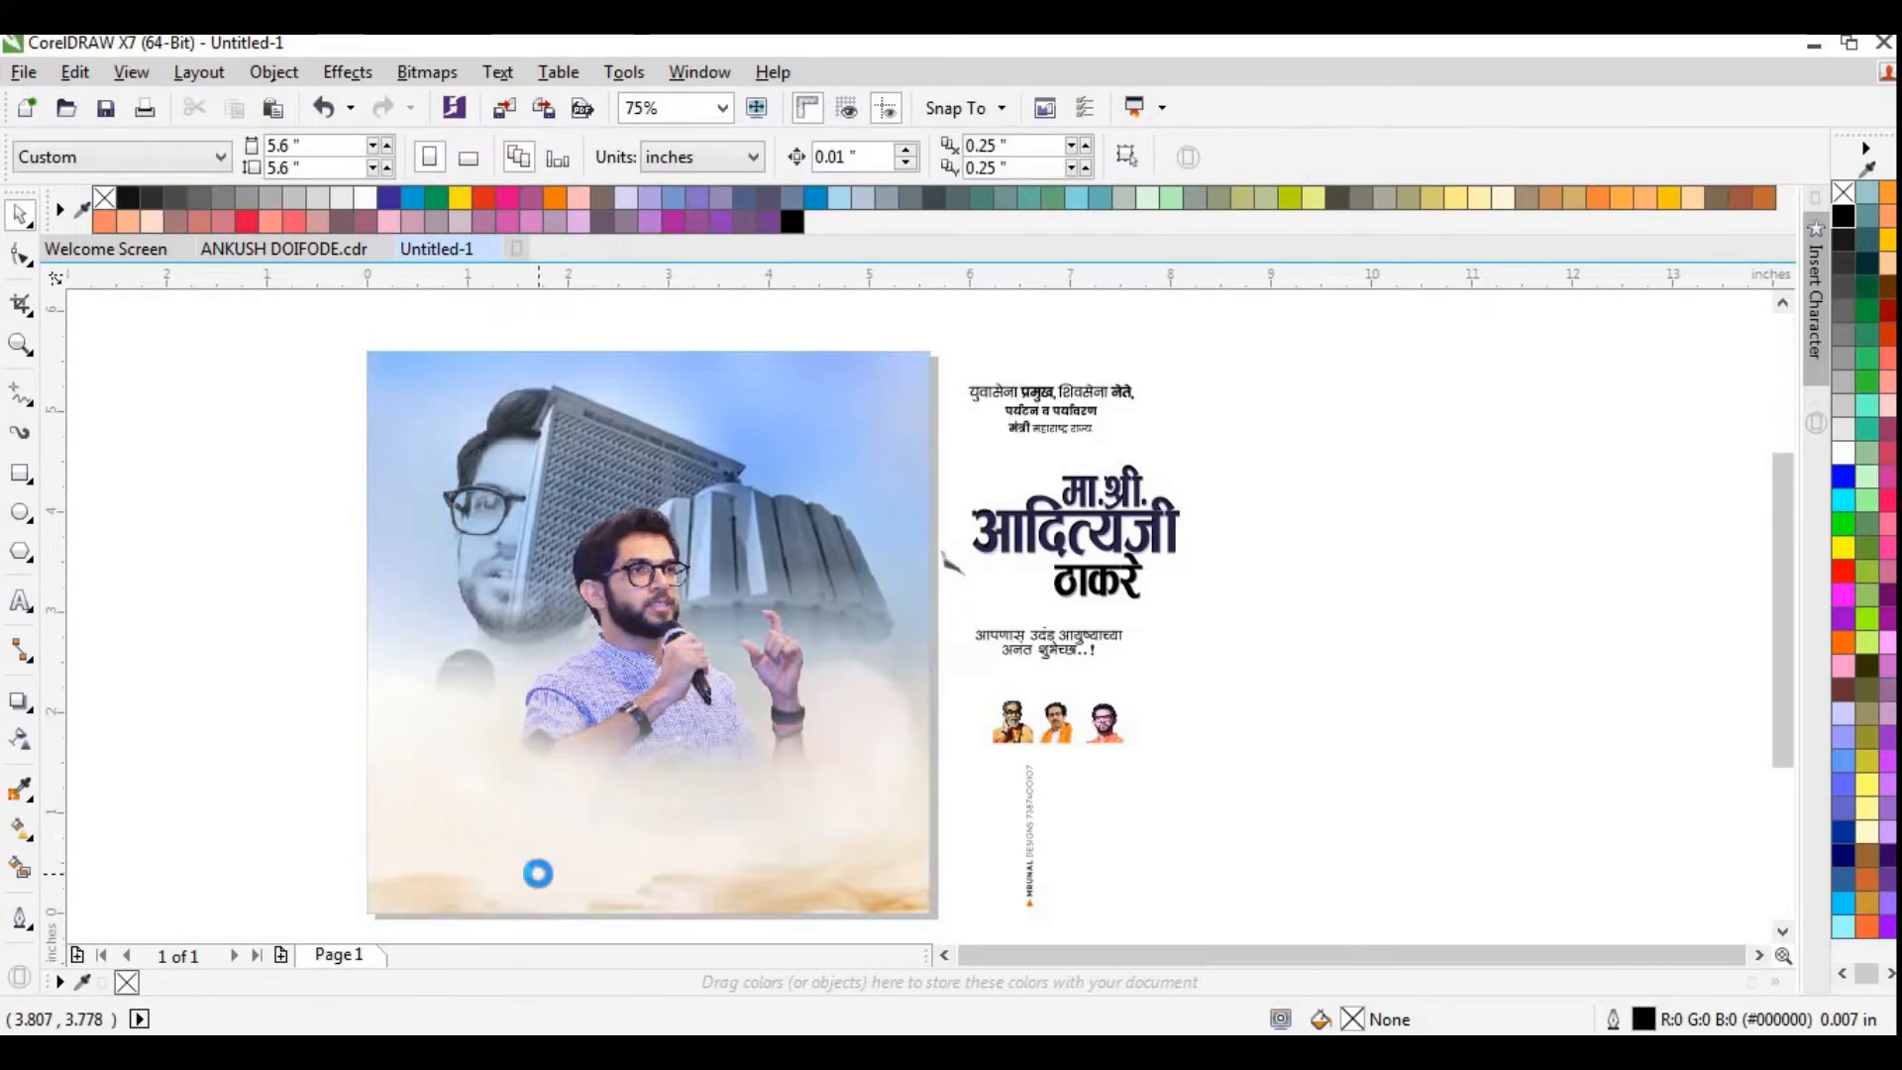
click(1241, 745)
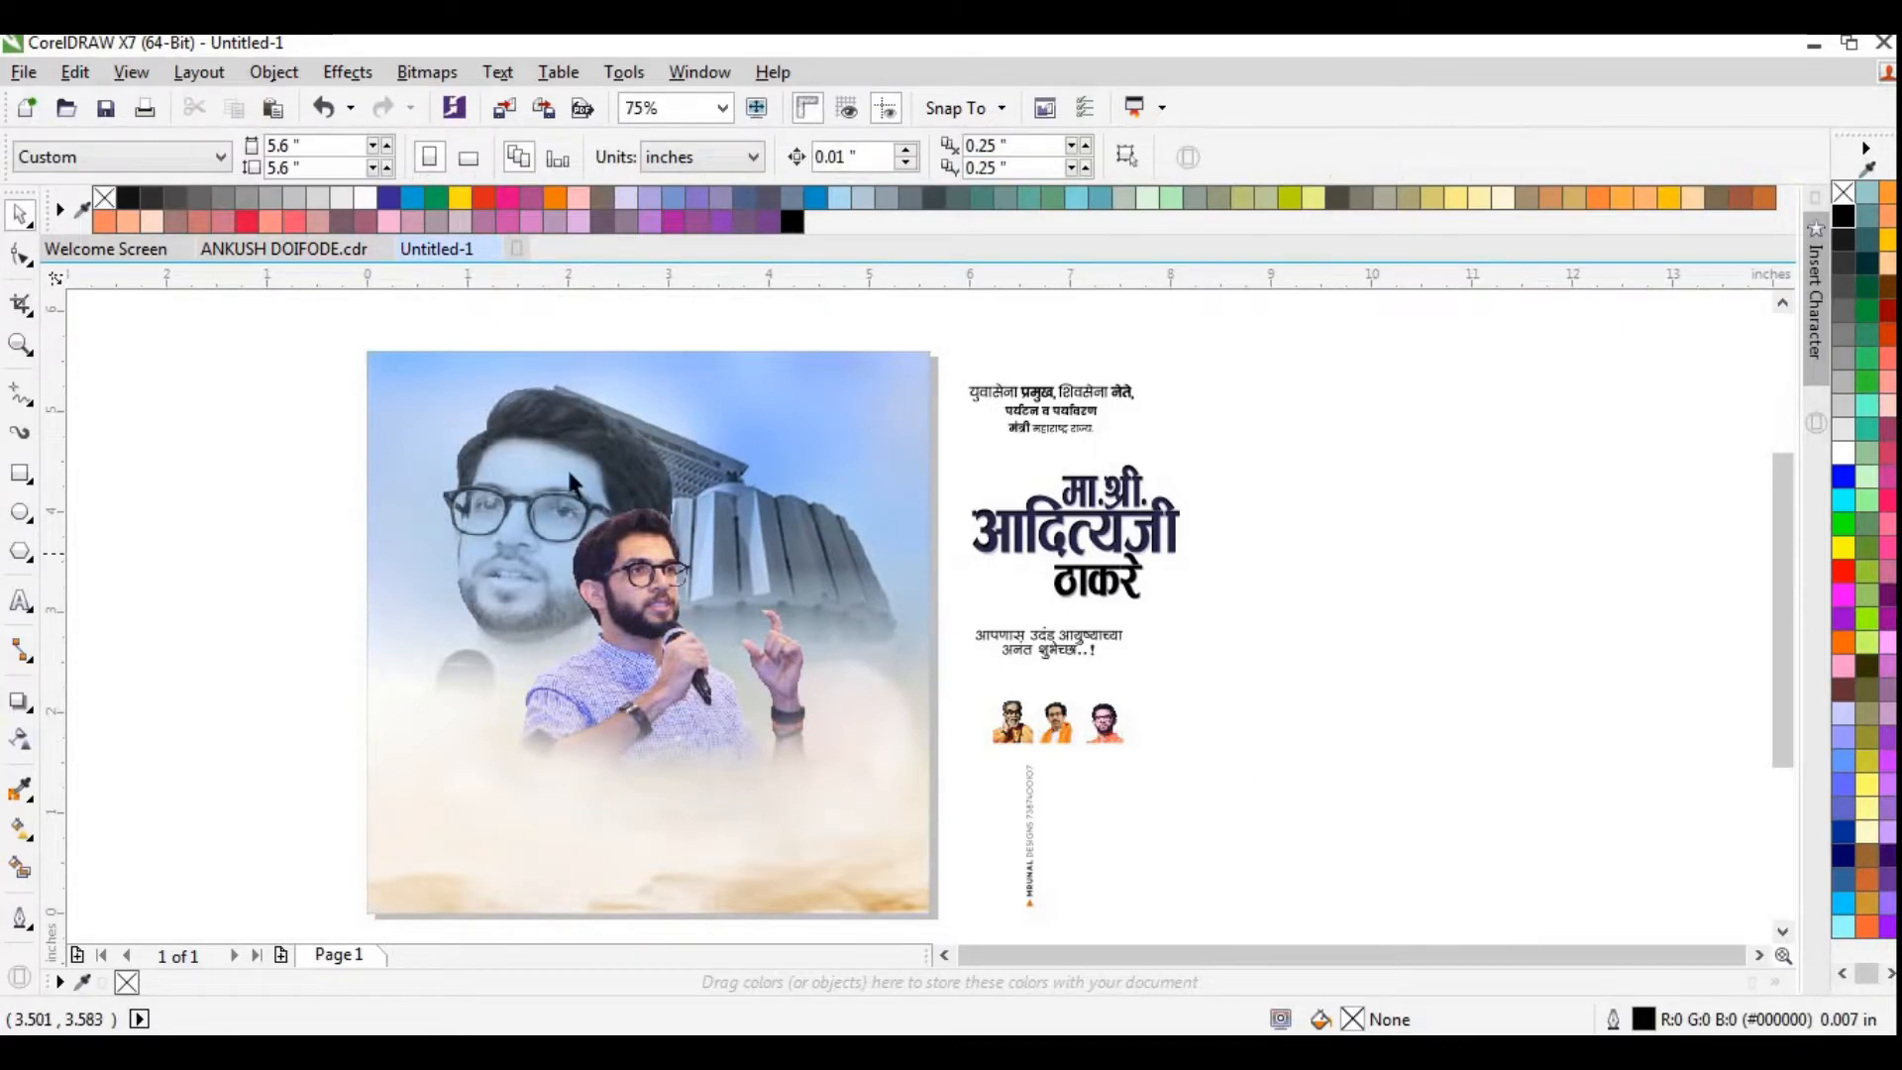
Shift the grey portrait slightly toward the right, then reduce the colour microphone photo to about 2.89 × 2.72 in and nudge it right
drag(562, 456, 558, 460)
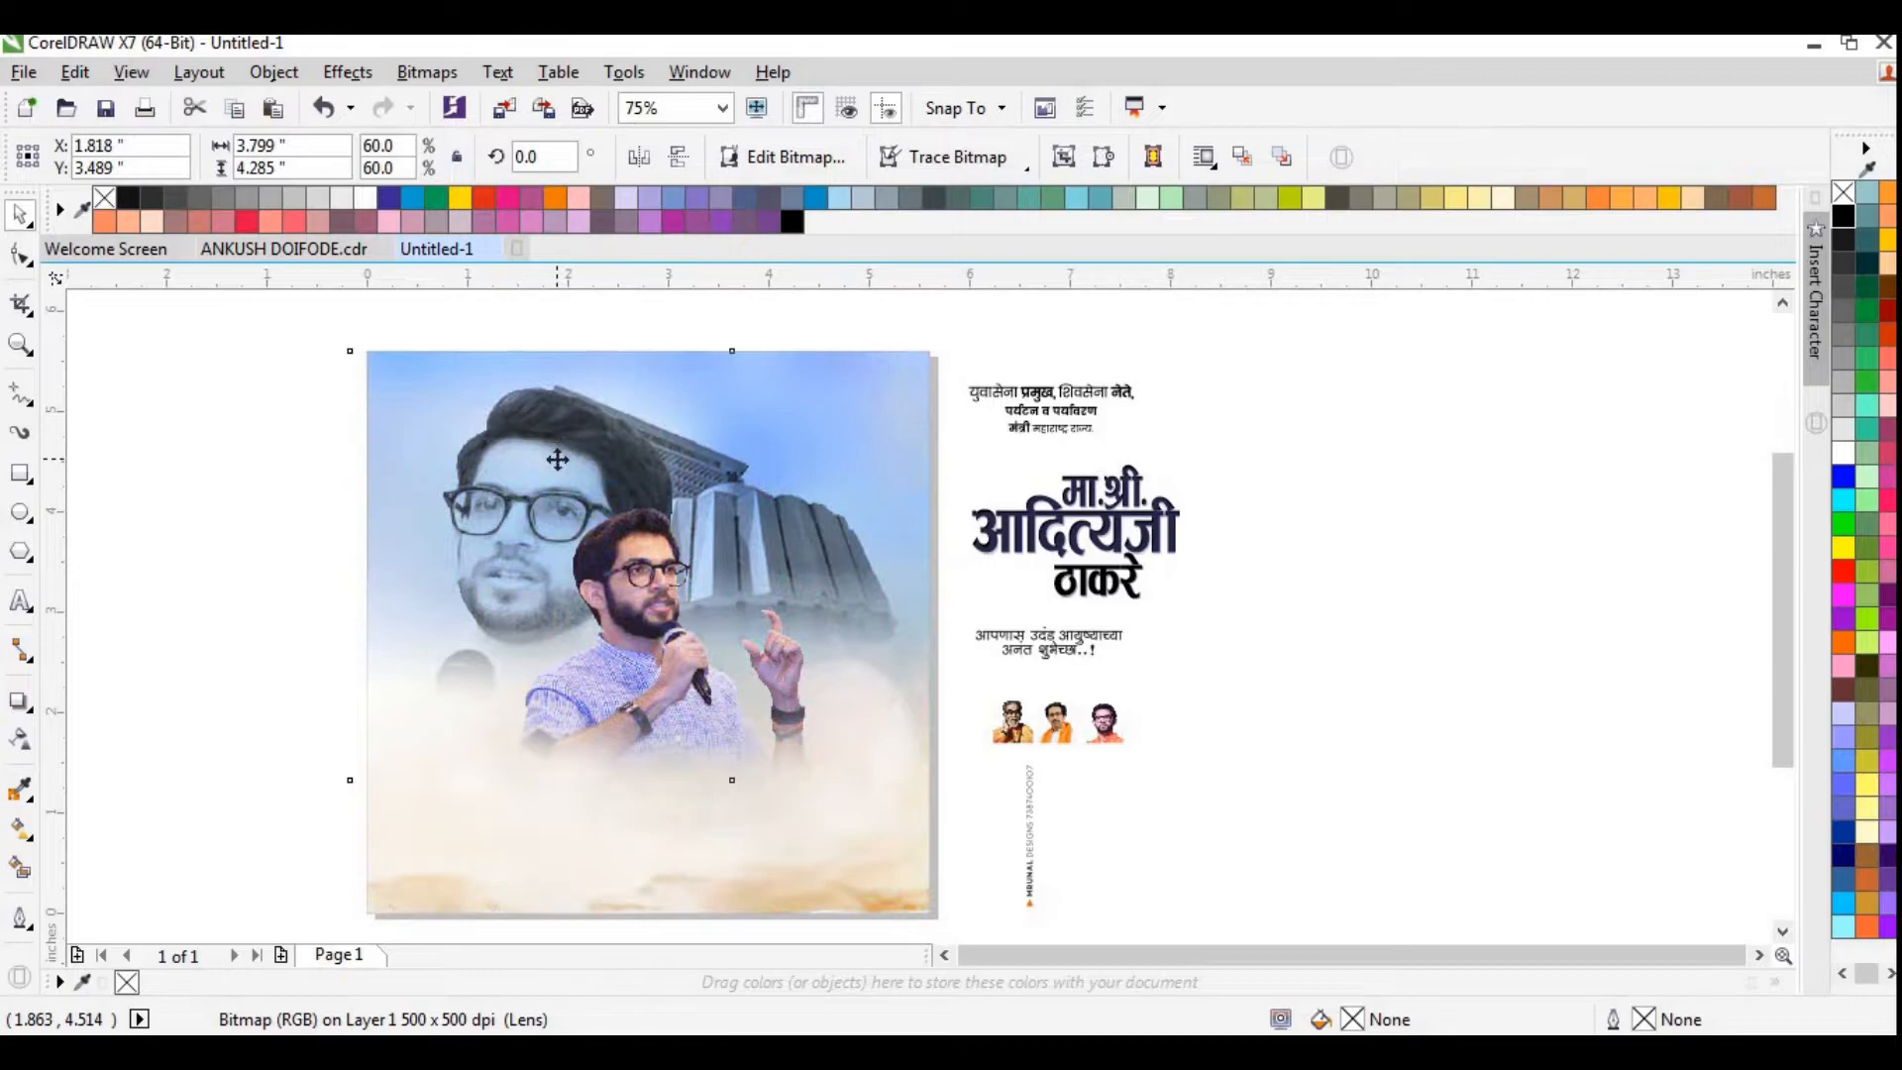
click(668, 681)
drag(509, 792, 555, 810)
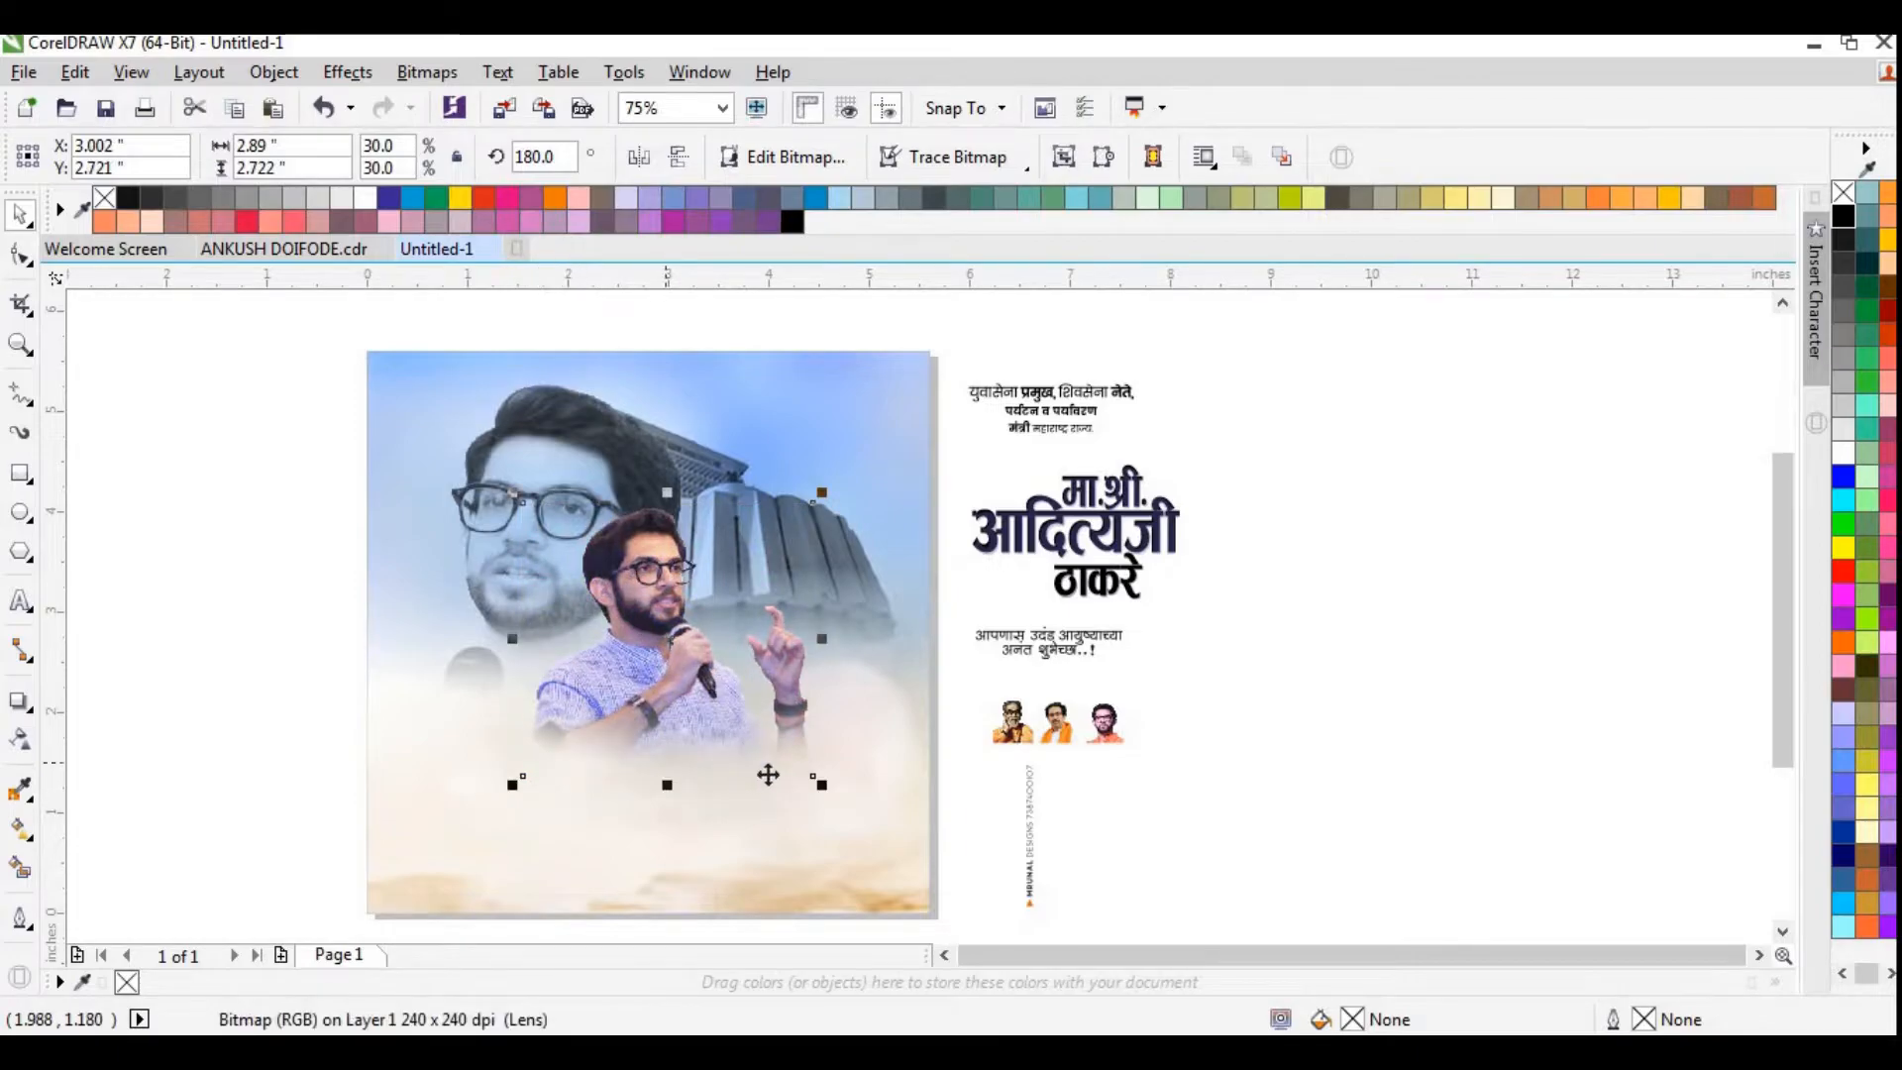
click(822, 787)
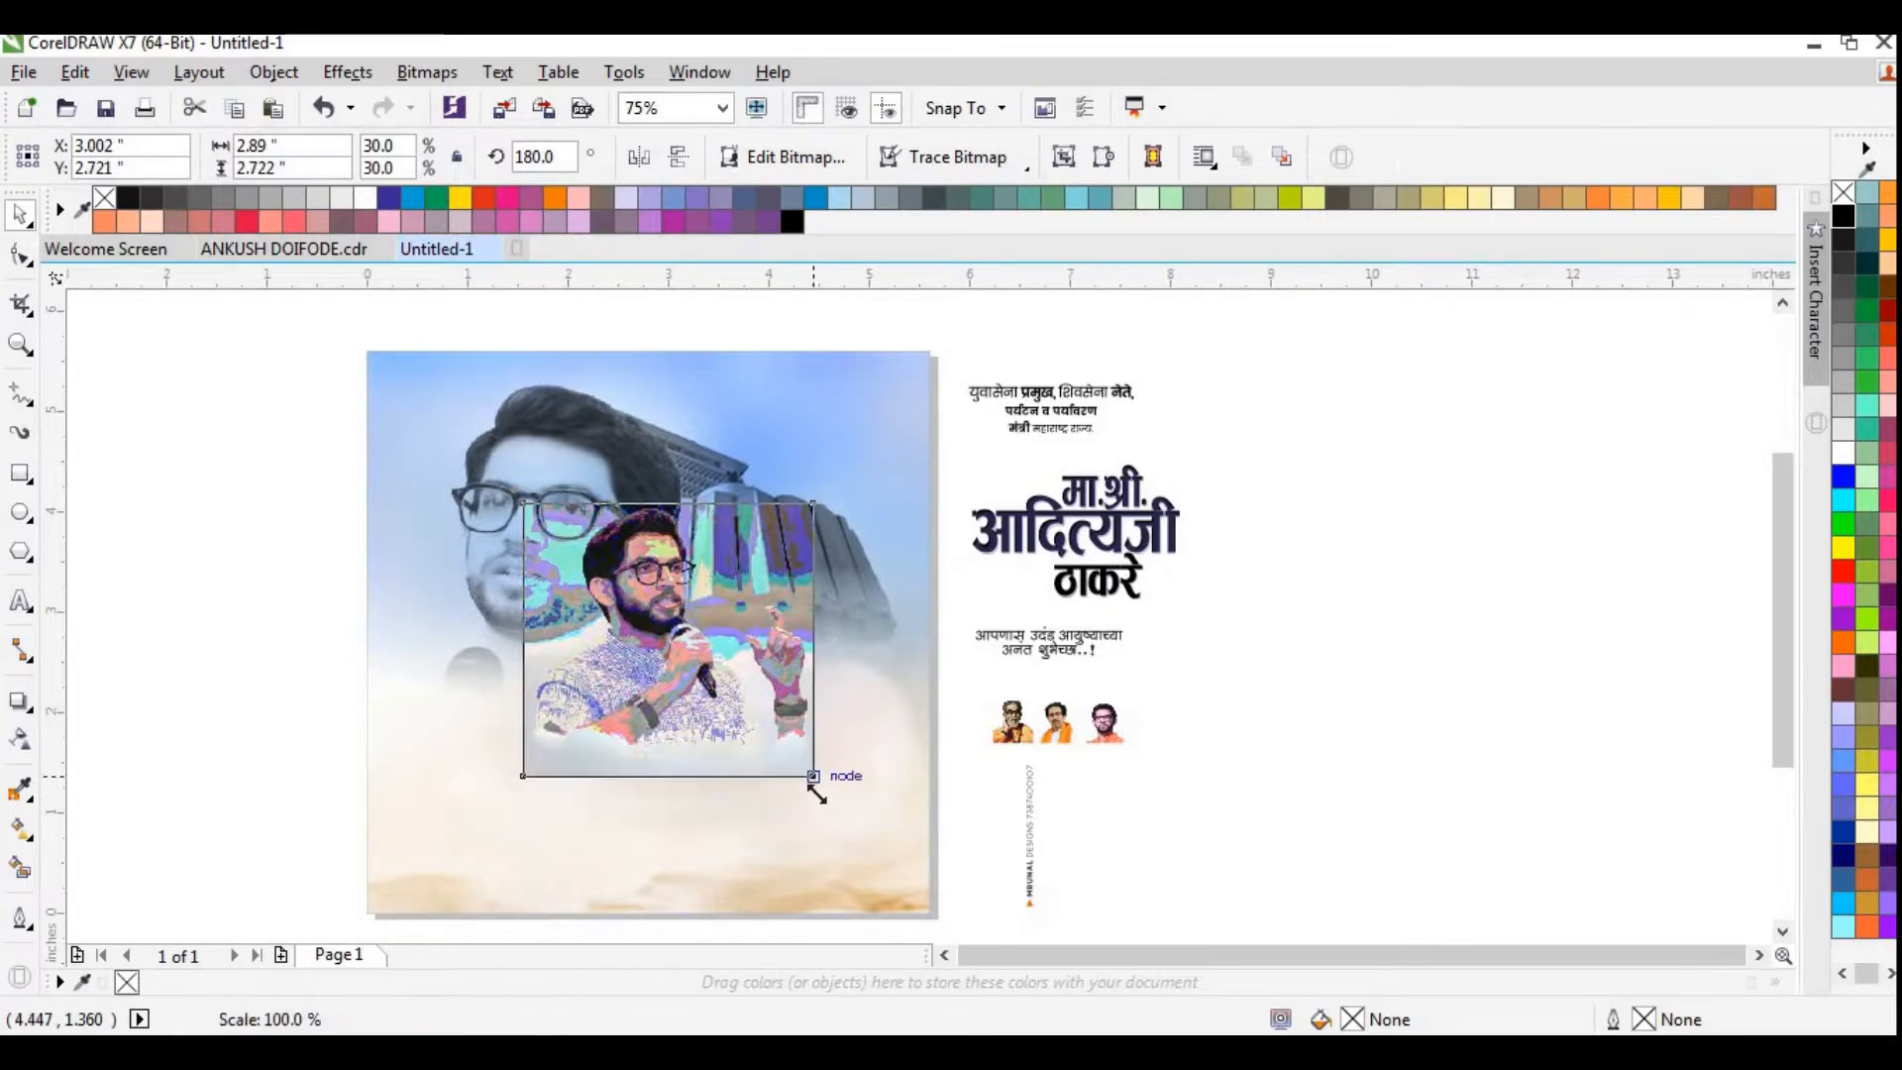
drag(673, 691, 675, 695)
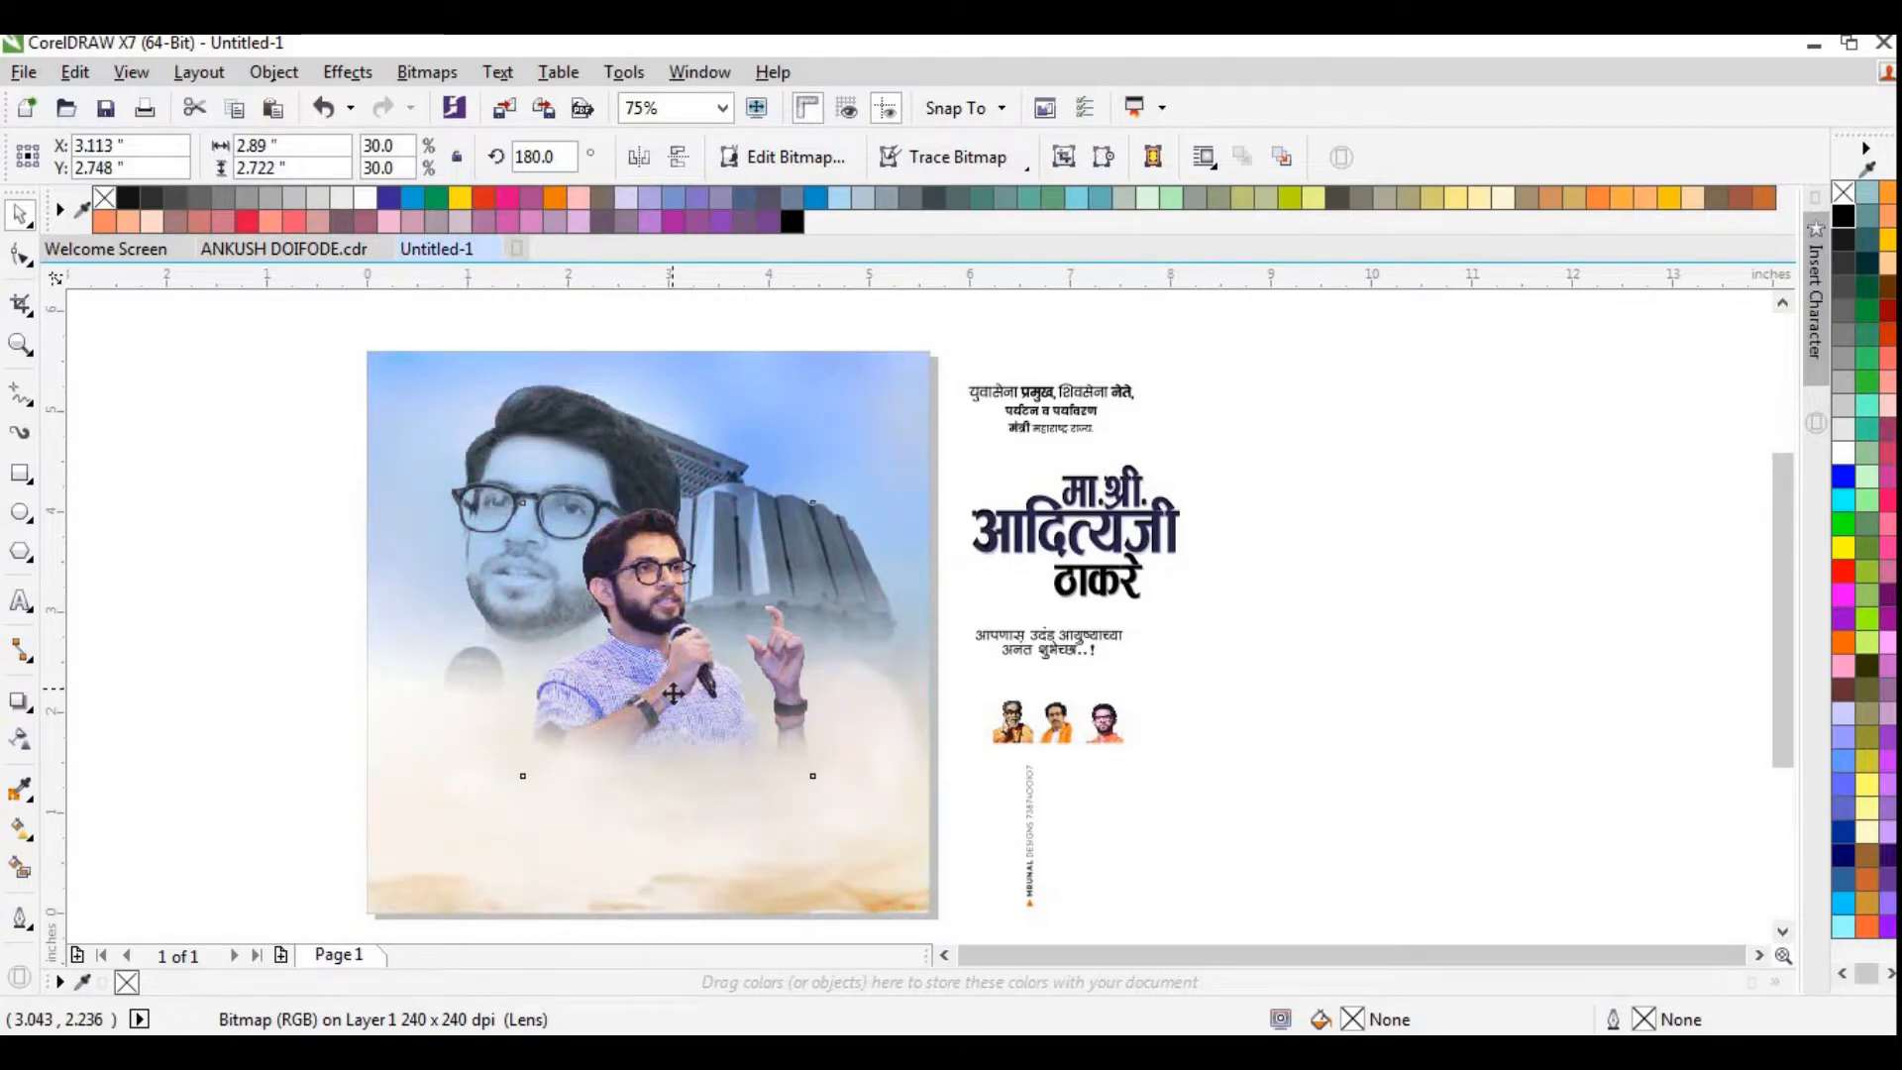
click(1235, 676)
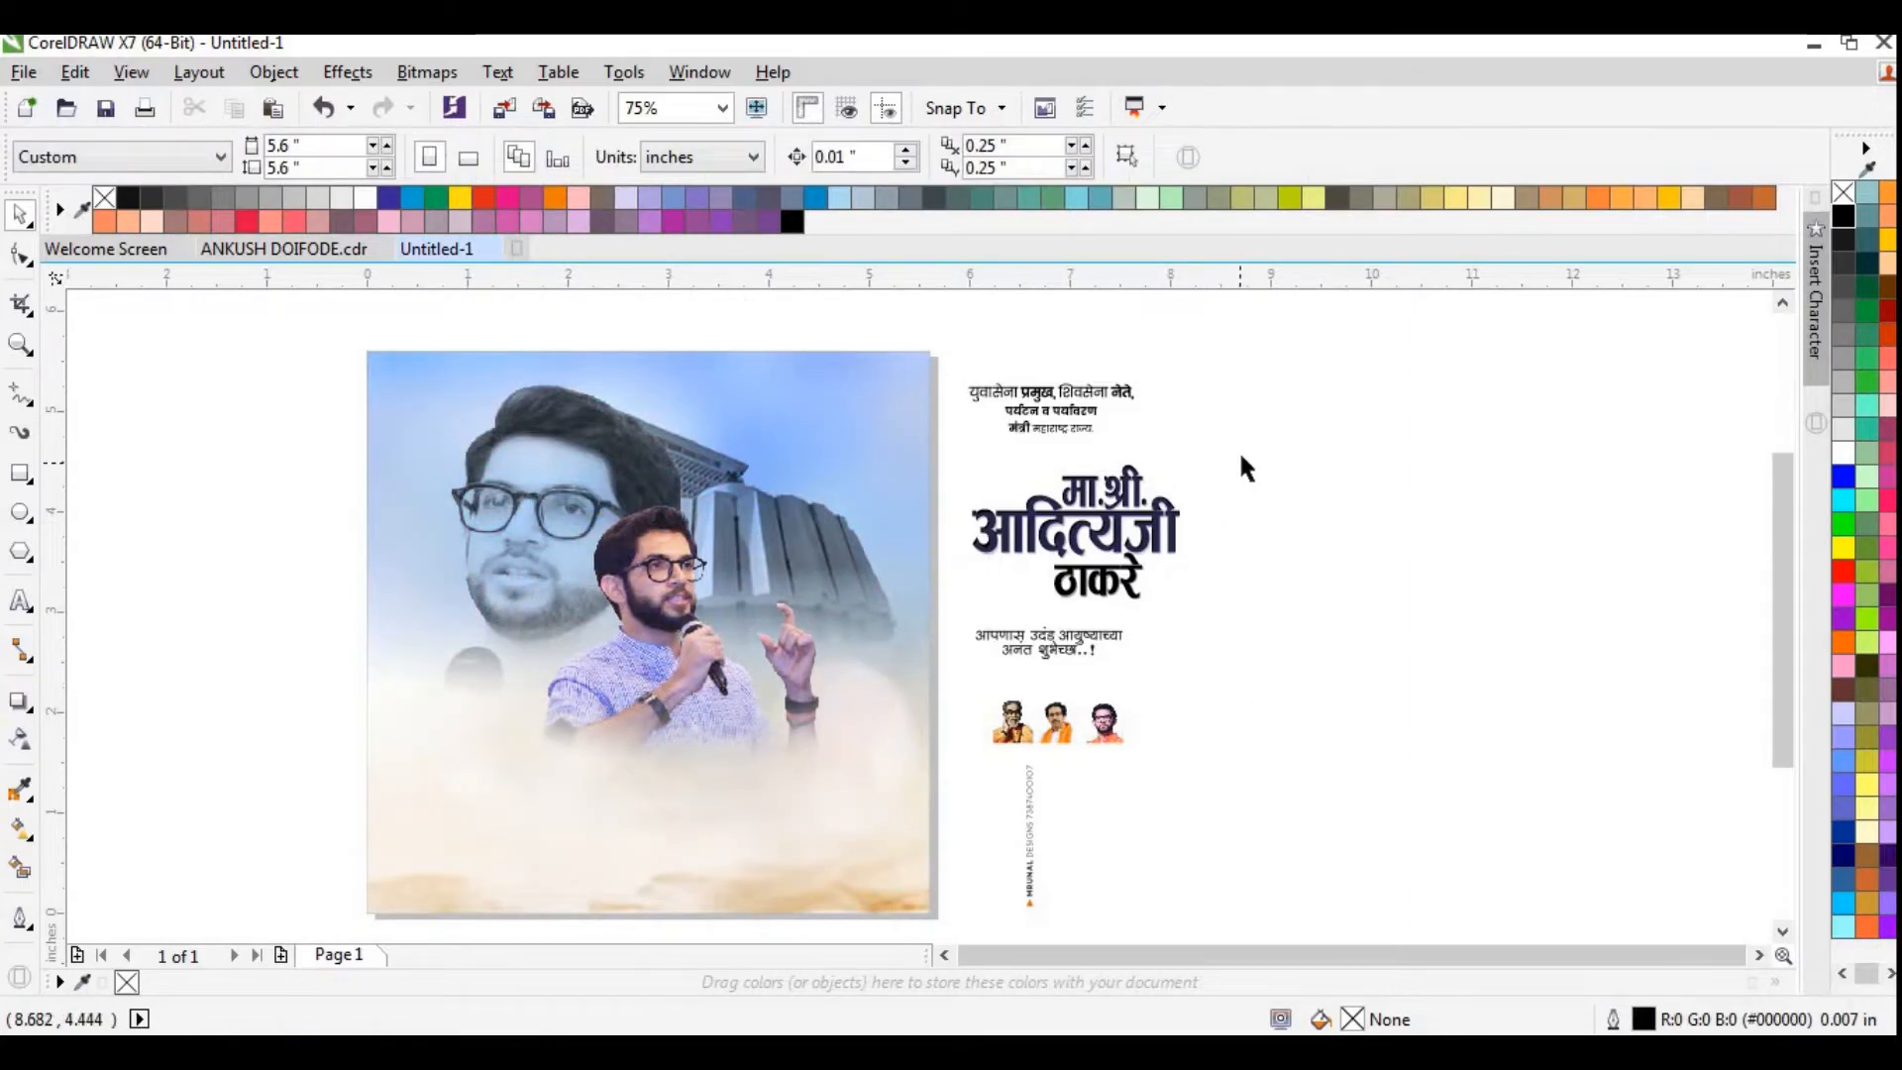
Move the three-line leader name text beneath the microphone photo and reduce it to about 1.79 × 1.16 in
drag(1242, 443, 933, 619)
drag(1070, 543, 649, 797)
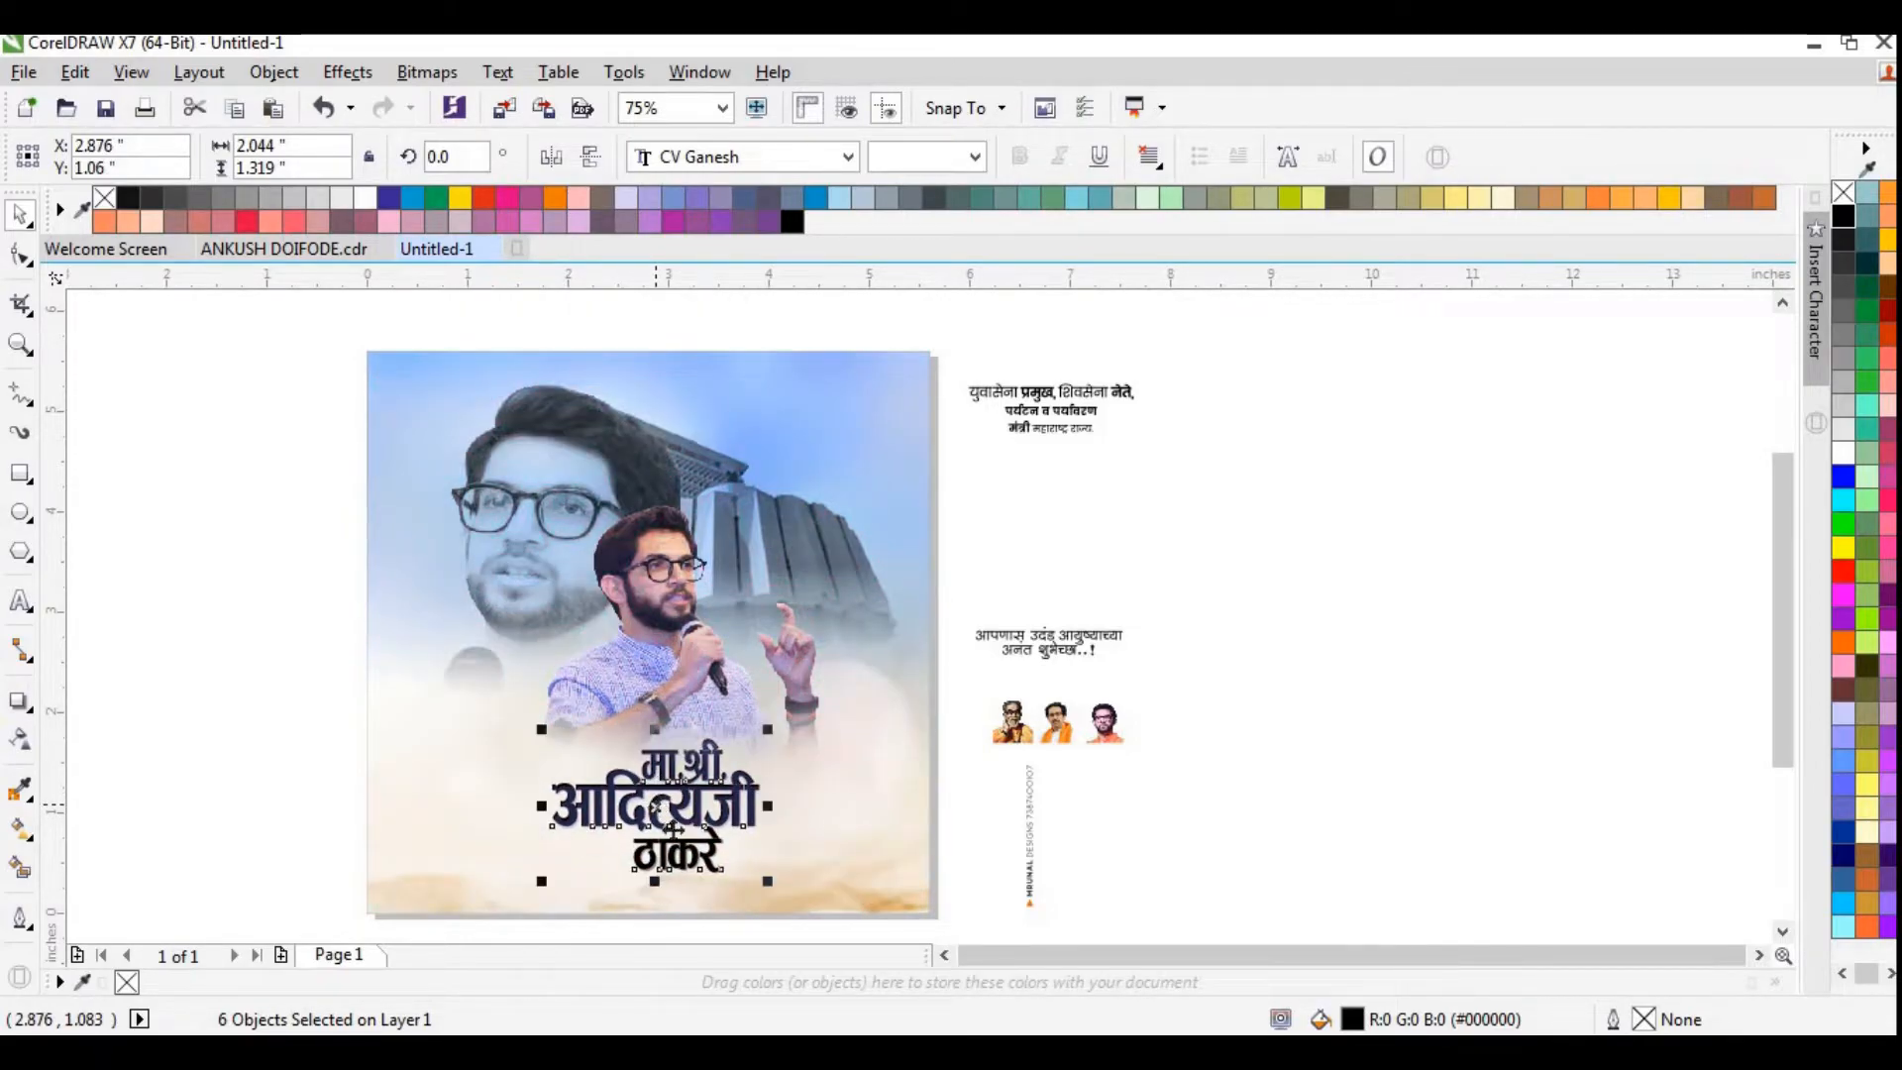
scroll(679, 870, up, 2)
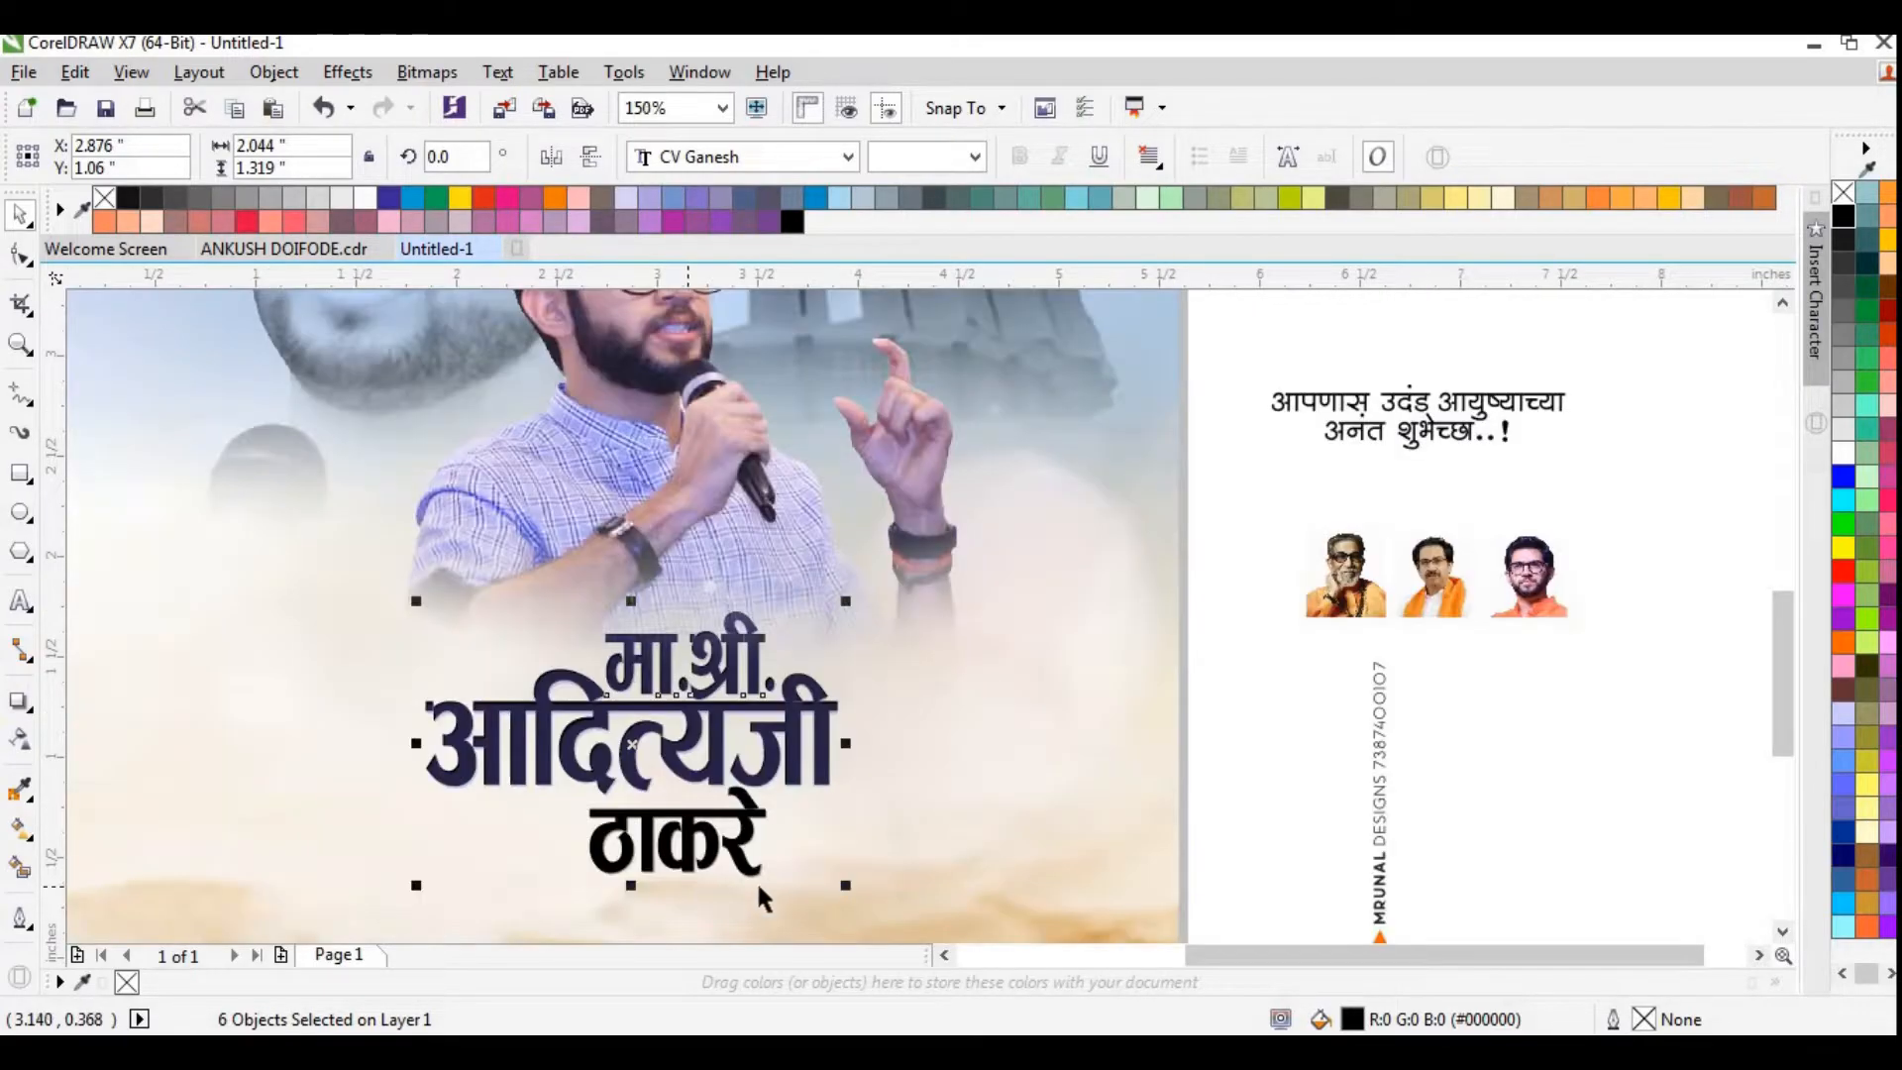
drag(837, 886, 812, 882)
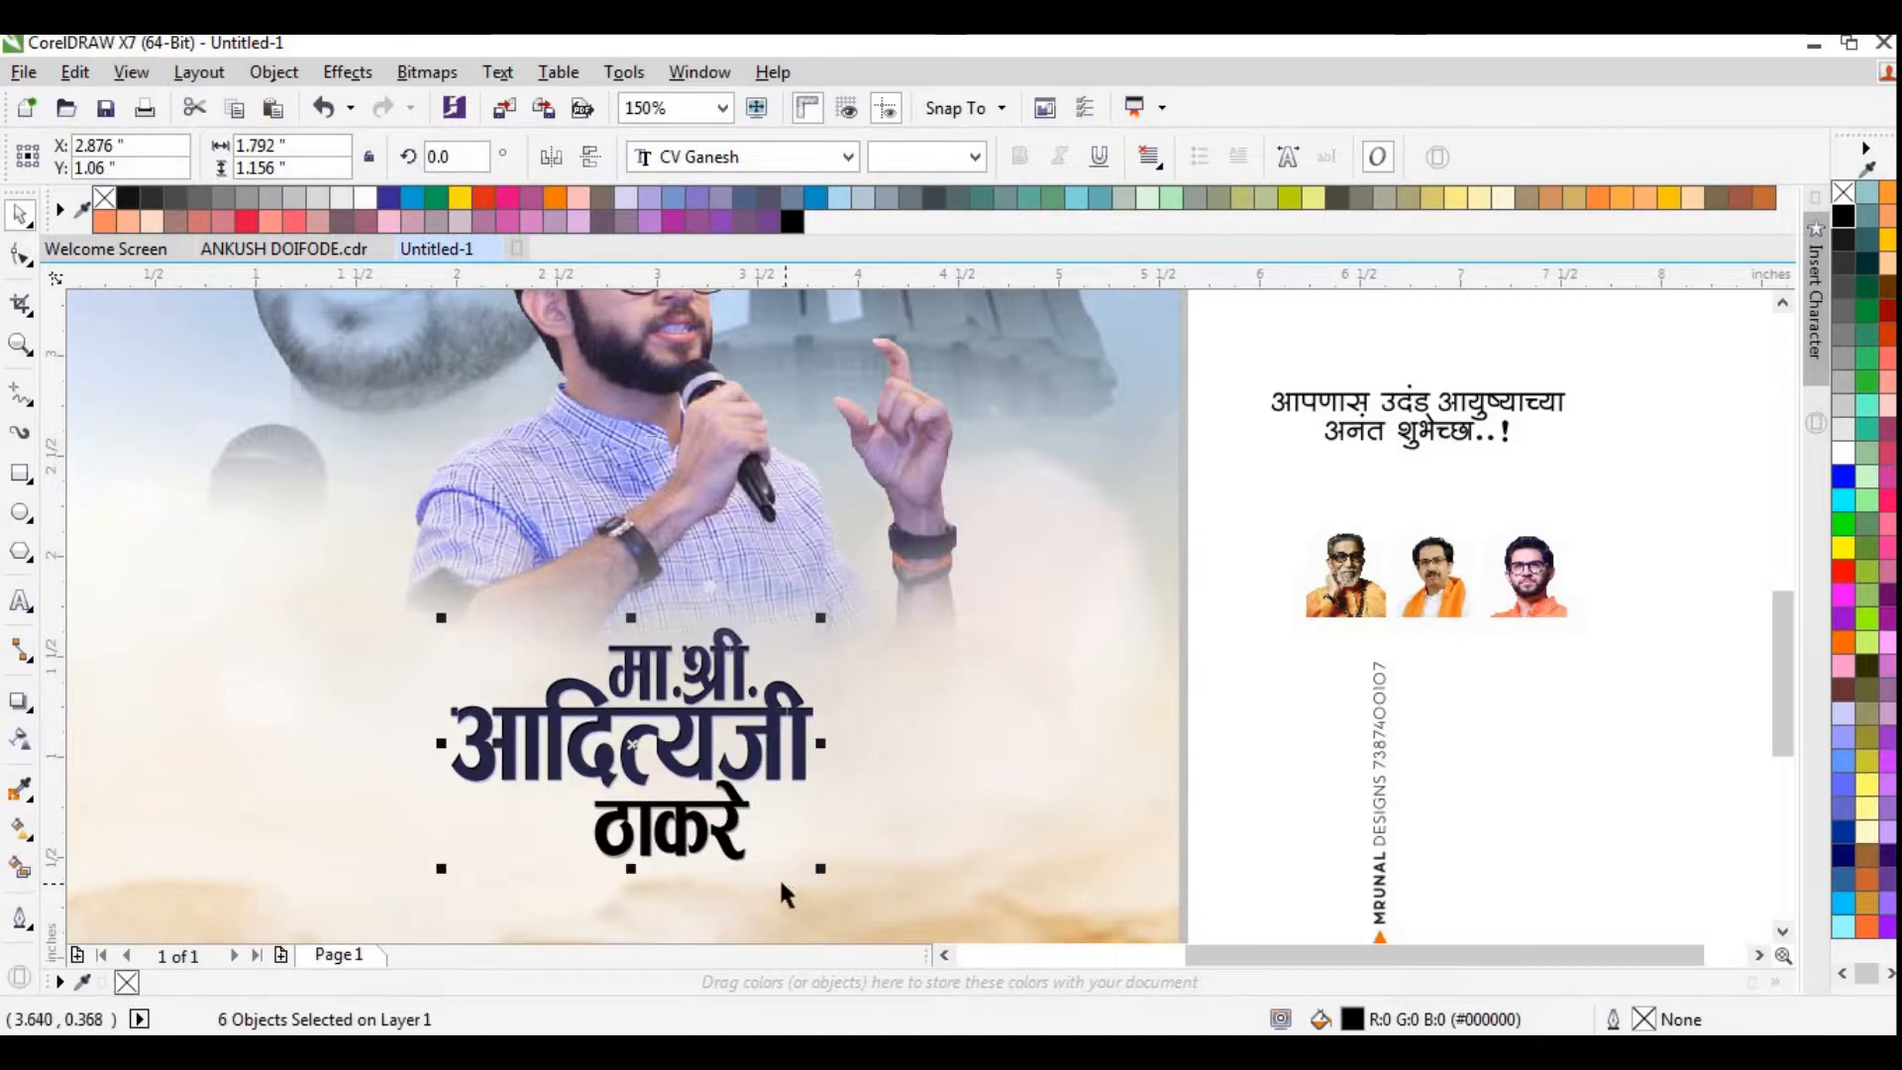
click(1252, 734)
scroll(783, 787, up, 2)
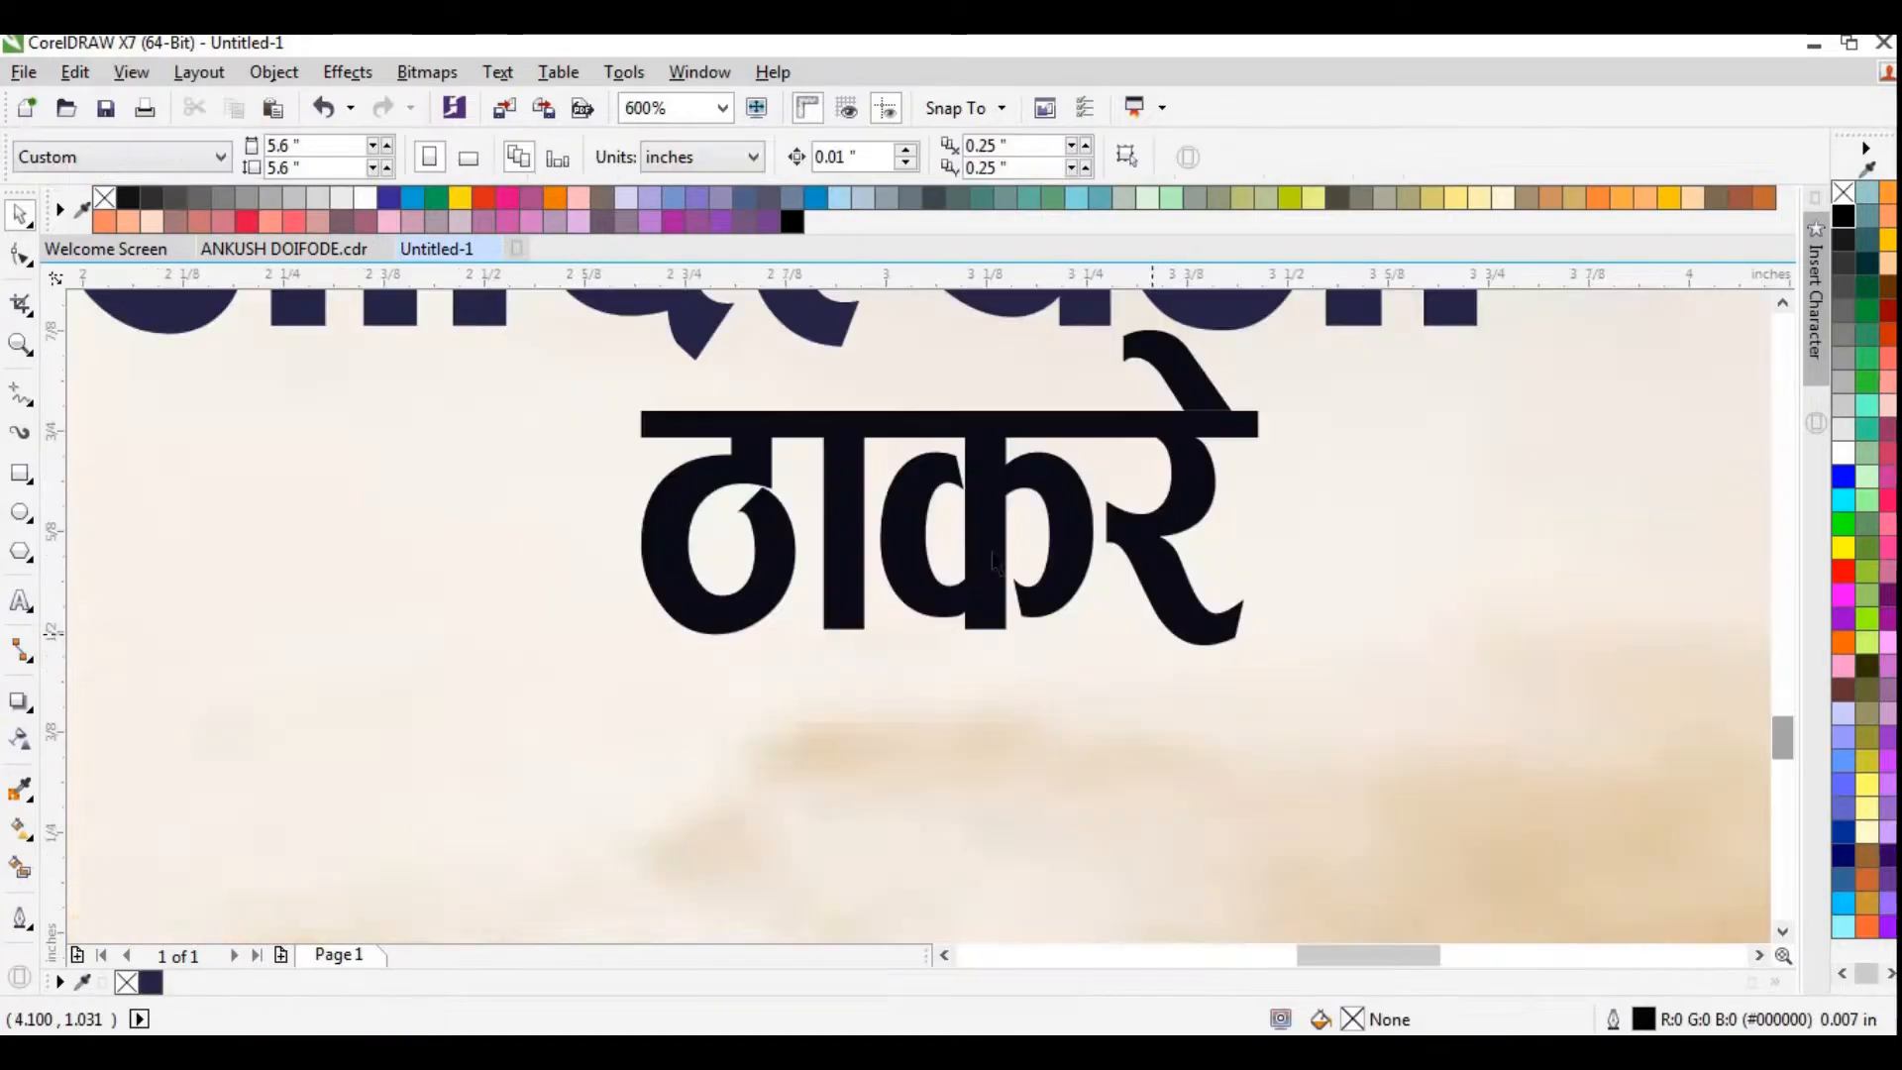
drag(1109, 598, 1244, 658)
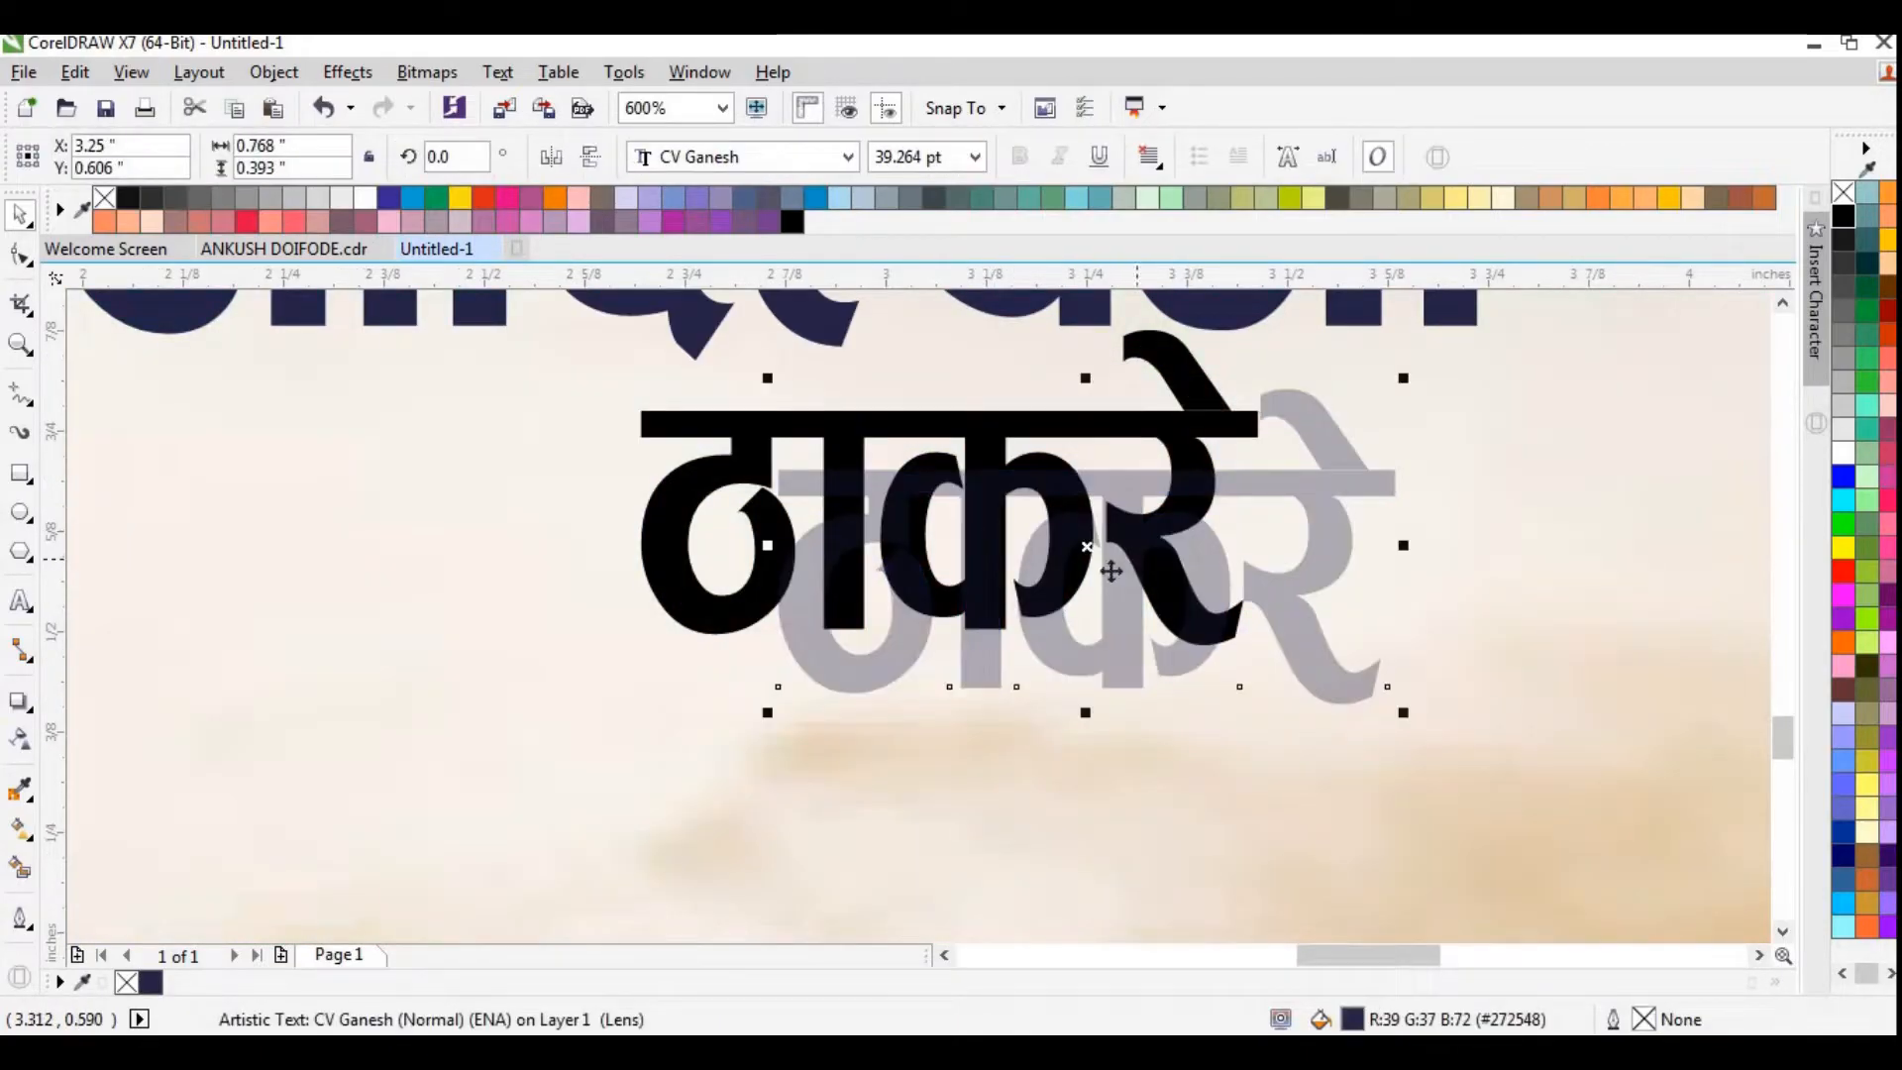
key(z)
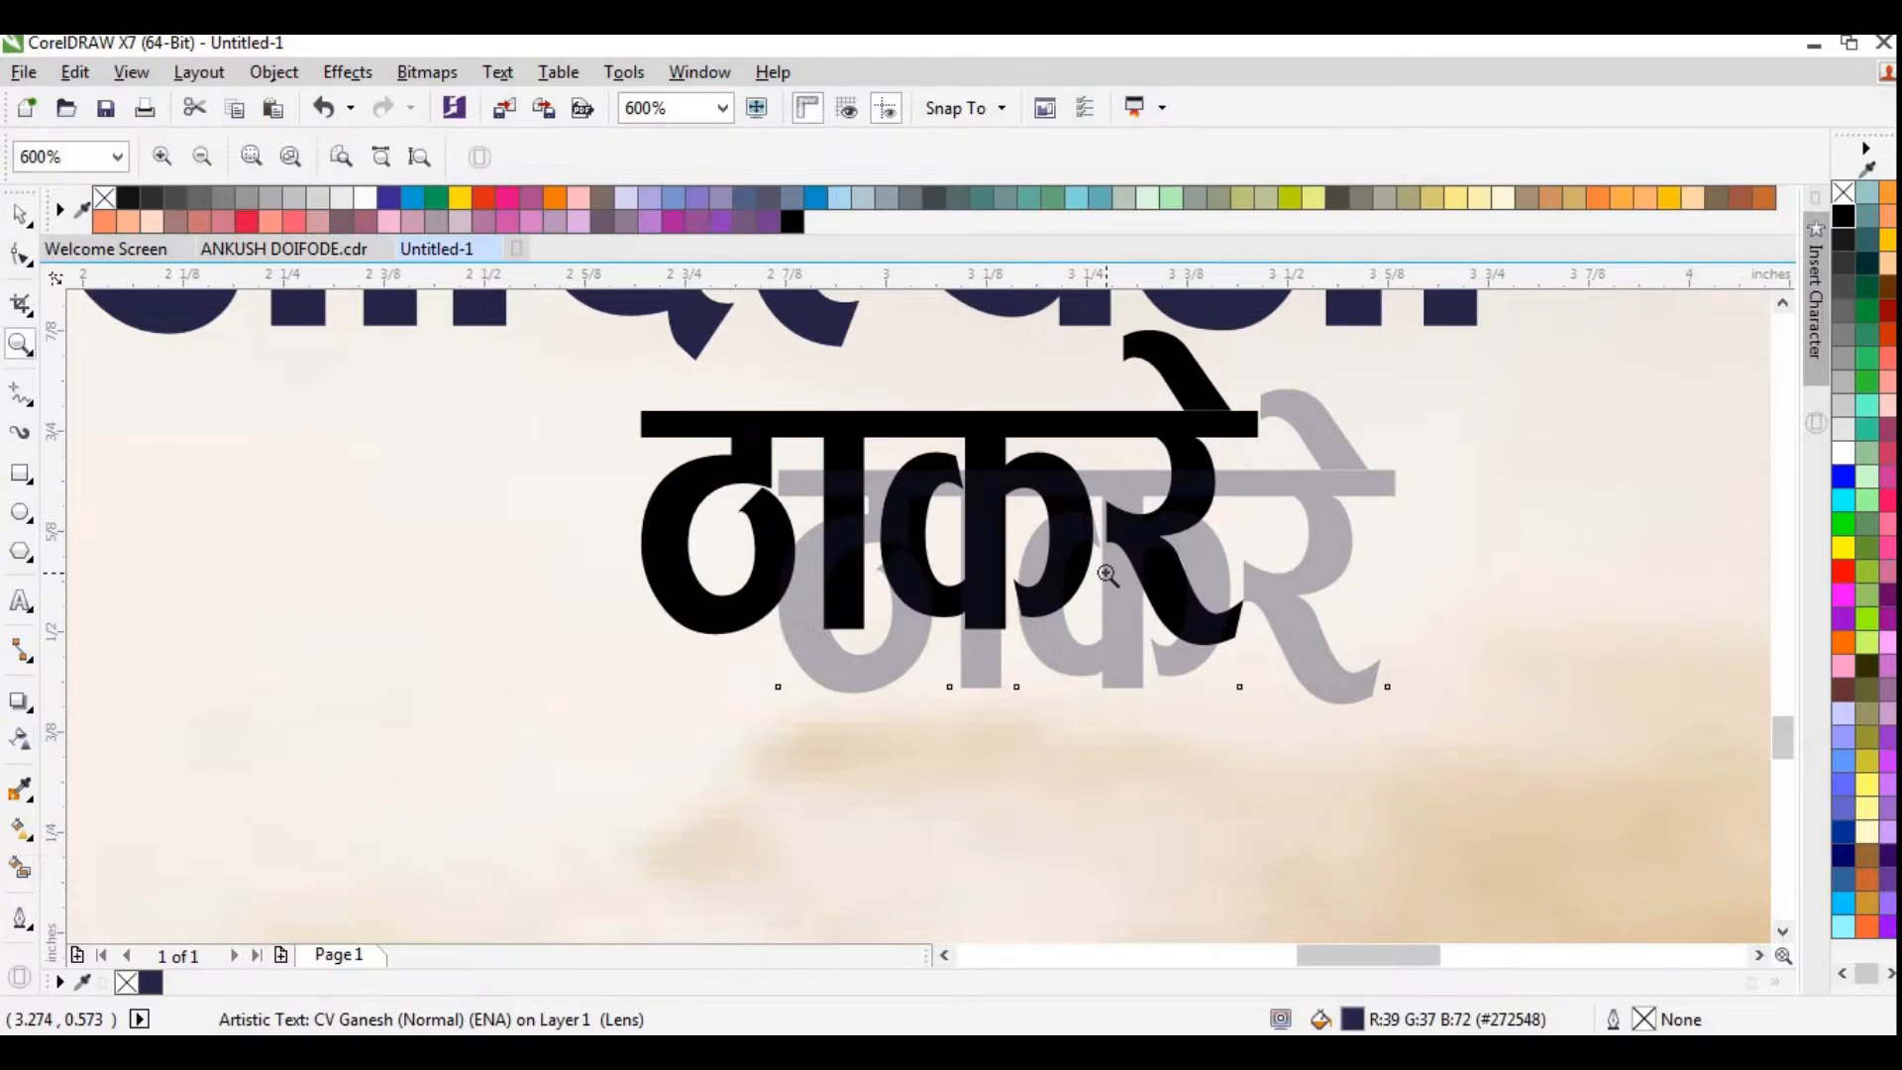
key(ctrl+z)
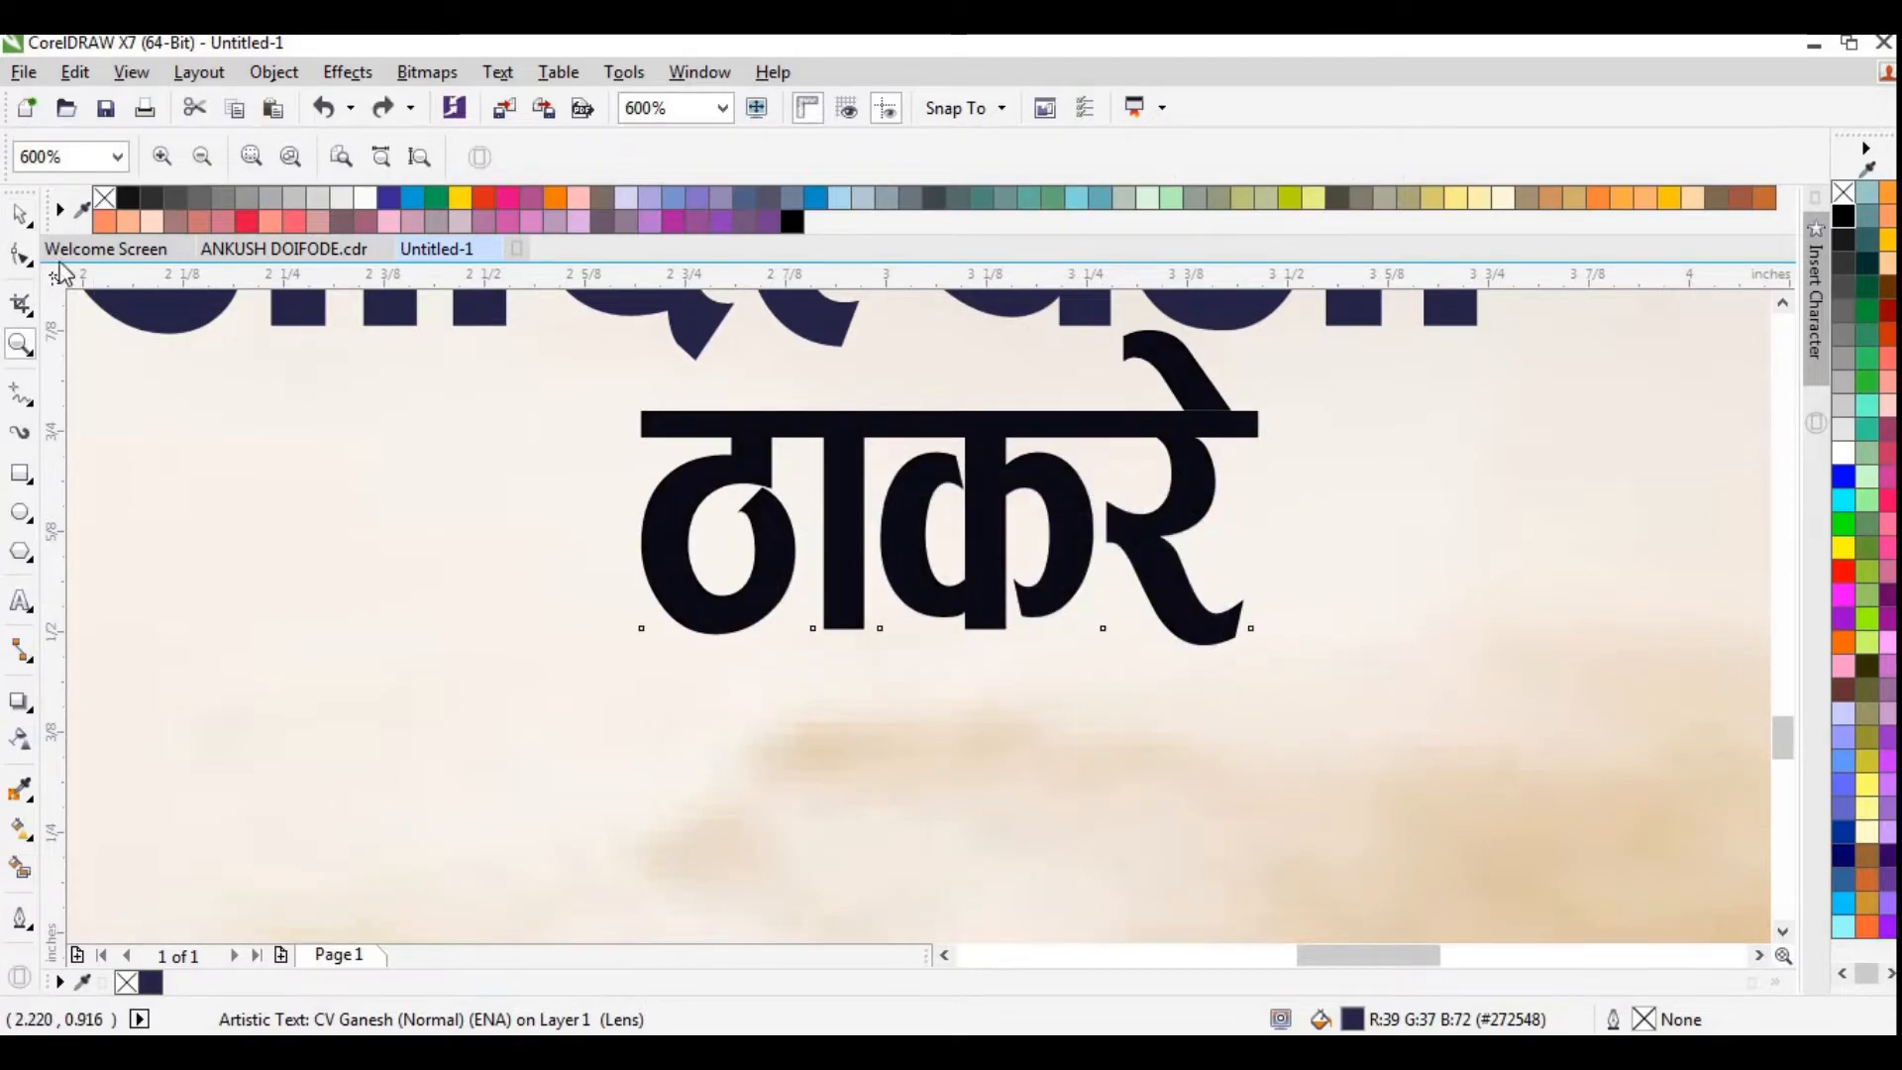
click(20, 213)
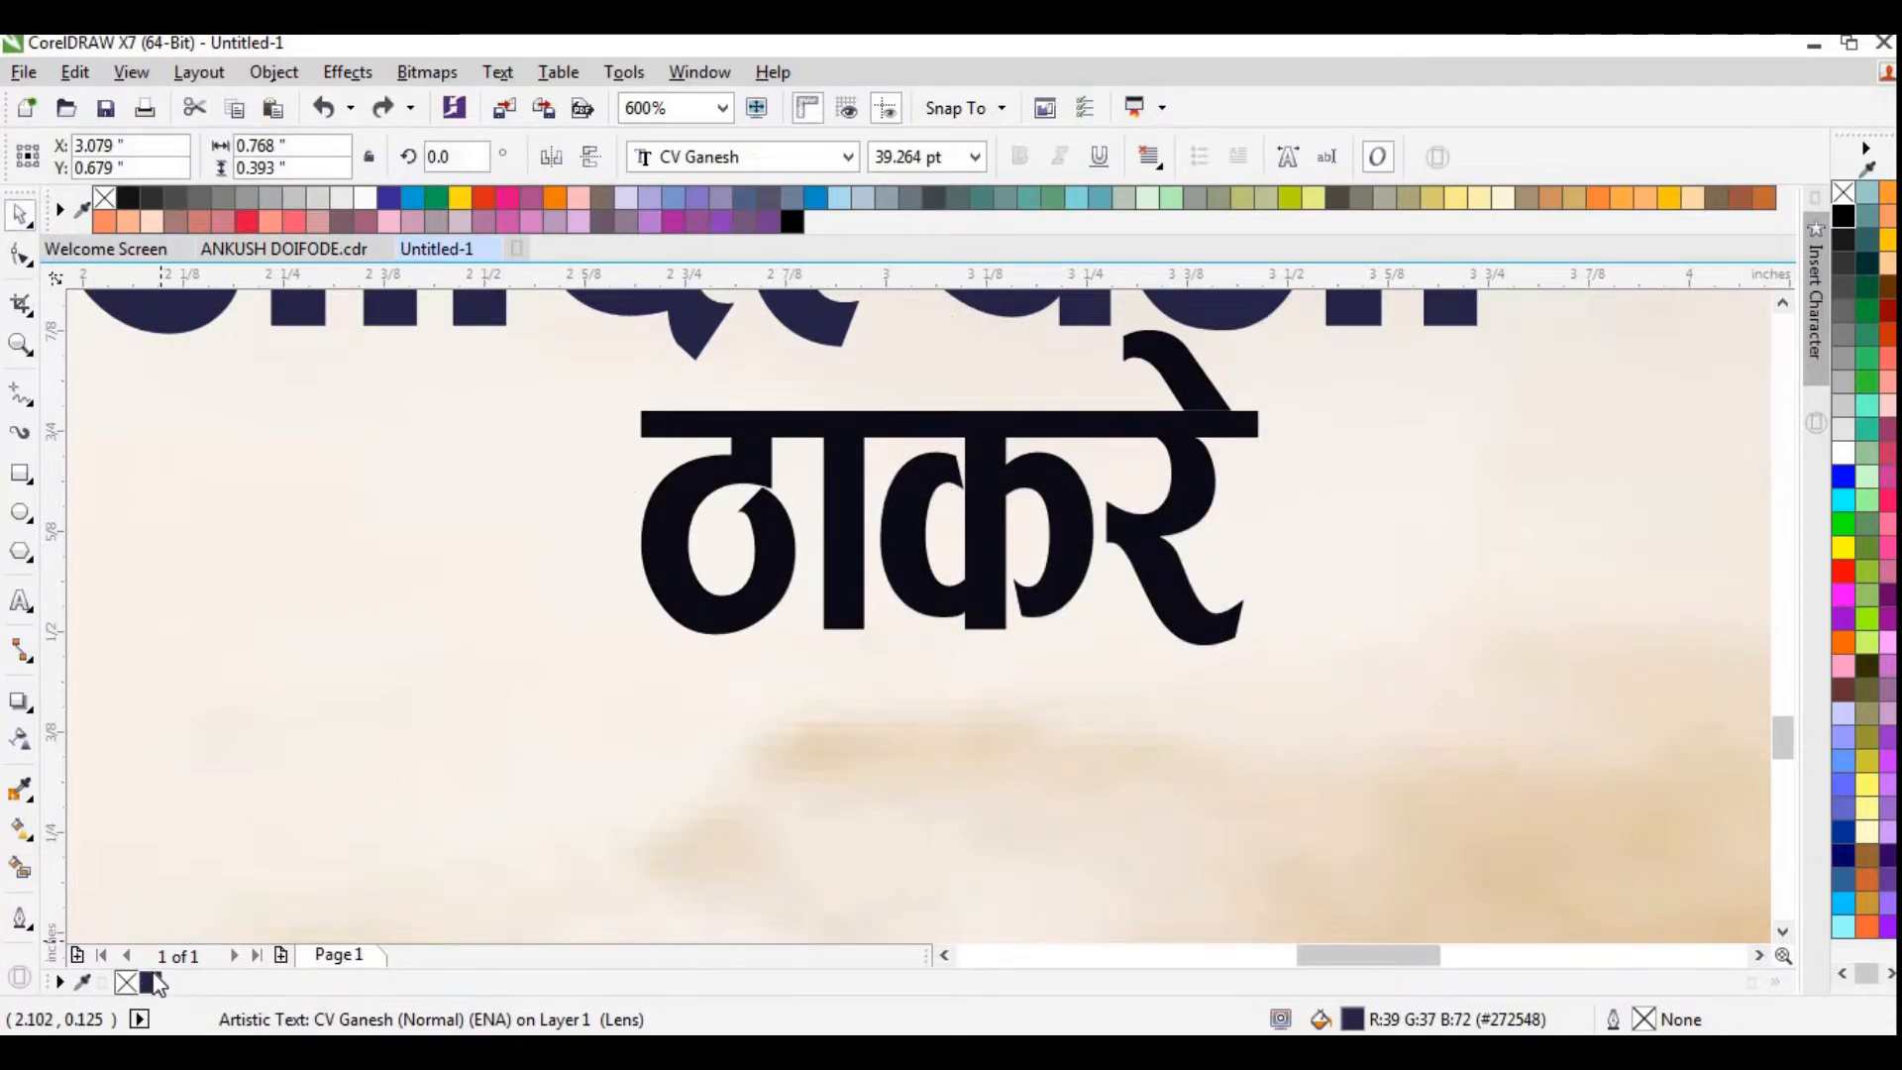
Recolour both layers of the surname on the last line of the name text dark navy #272548
click(811, 713)
scroll(811, 713, down, 1)
drag(624, 901, 1135, 488)
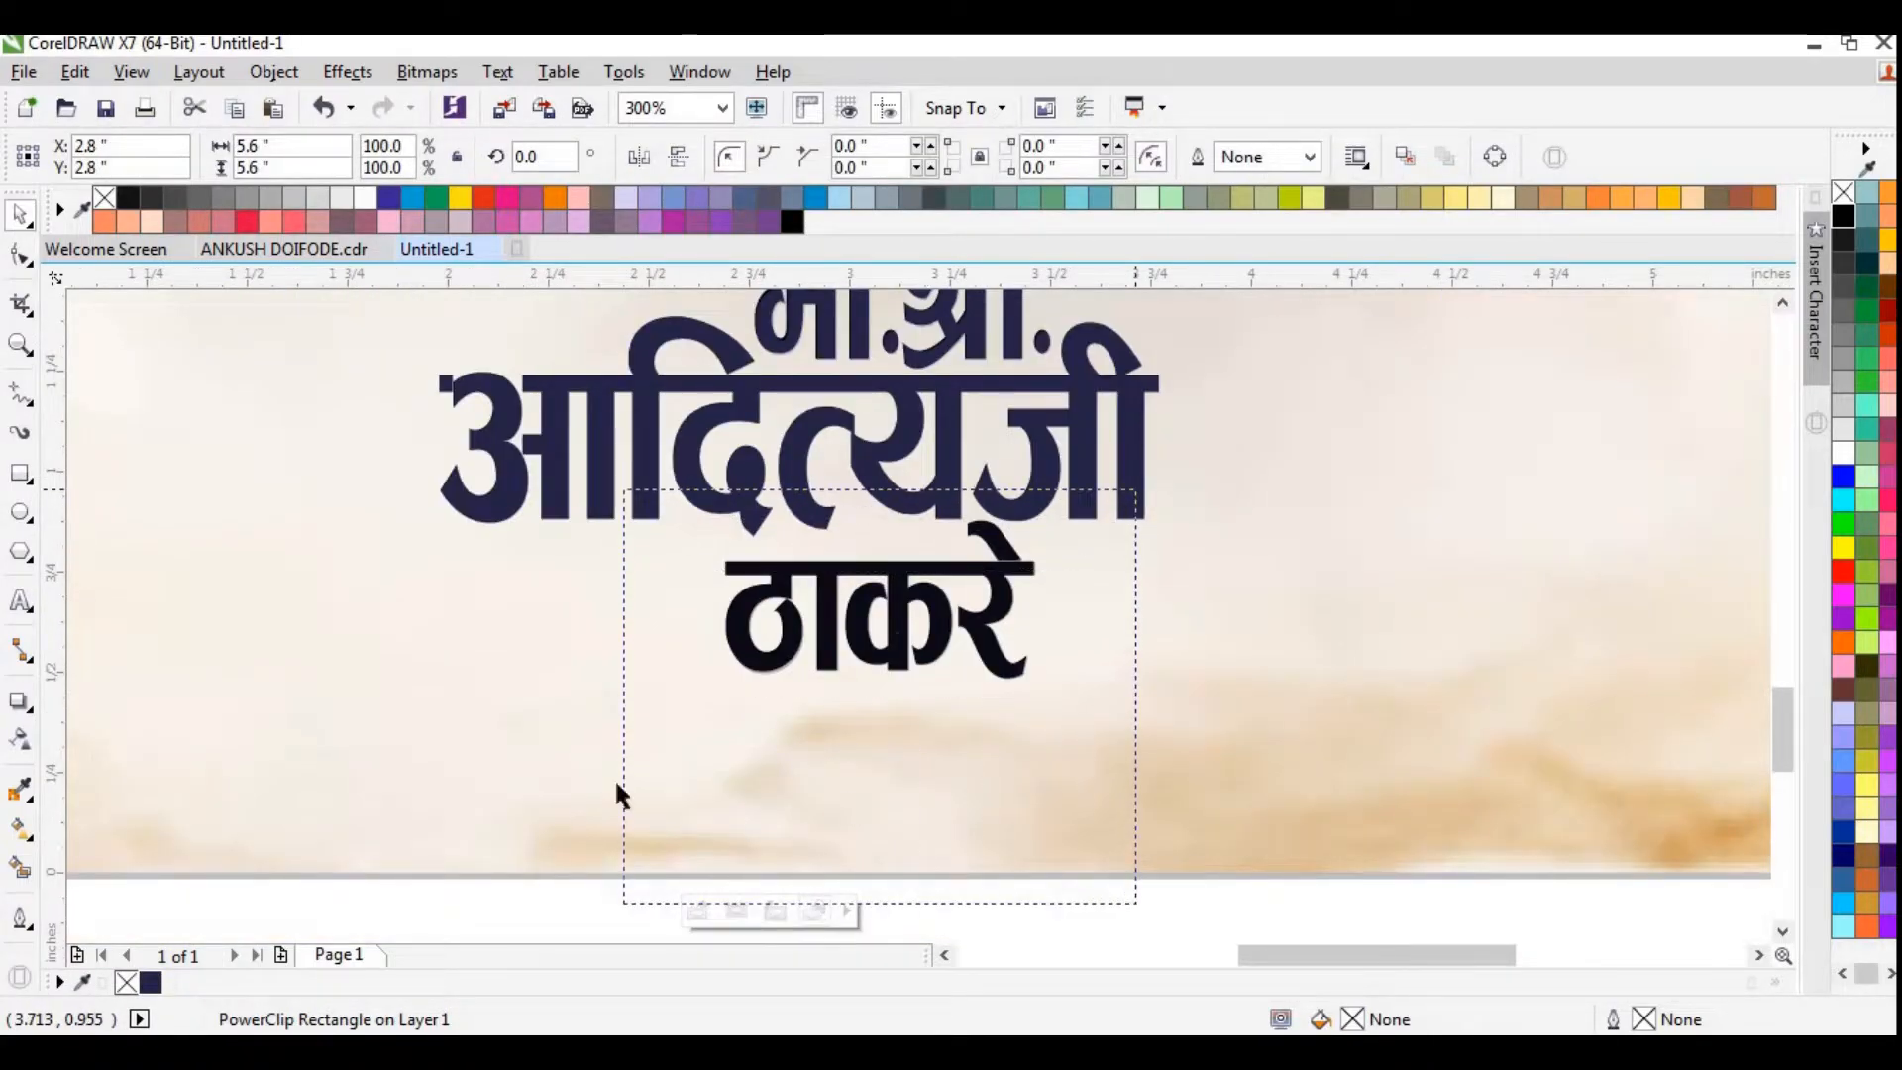
click(151, 982)
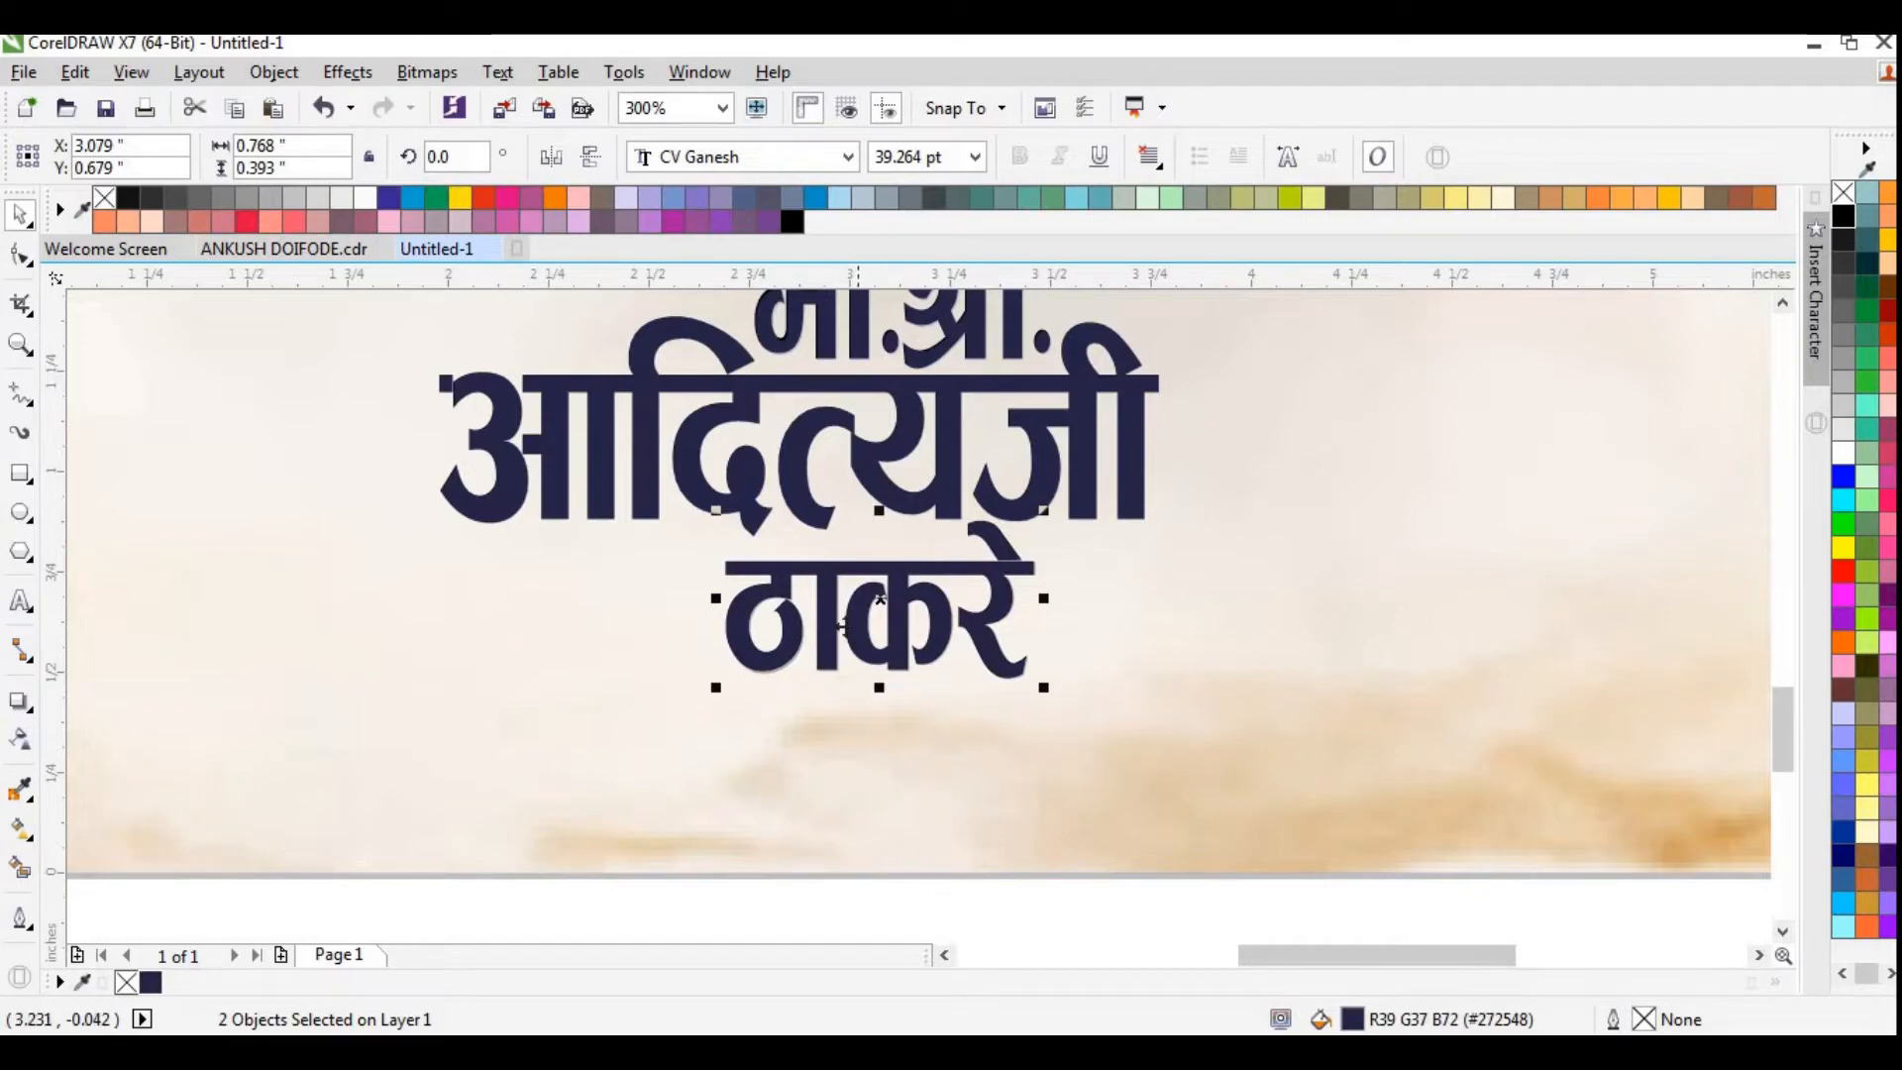
scroll(843, 625, up, 1)
drag(958, 617, 1027, 717)
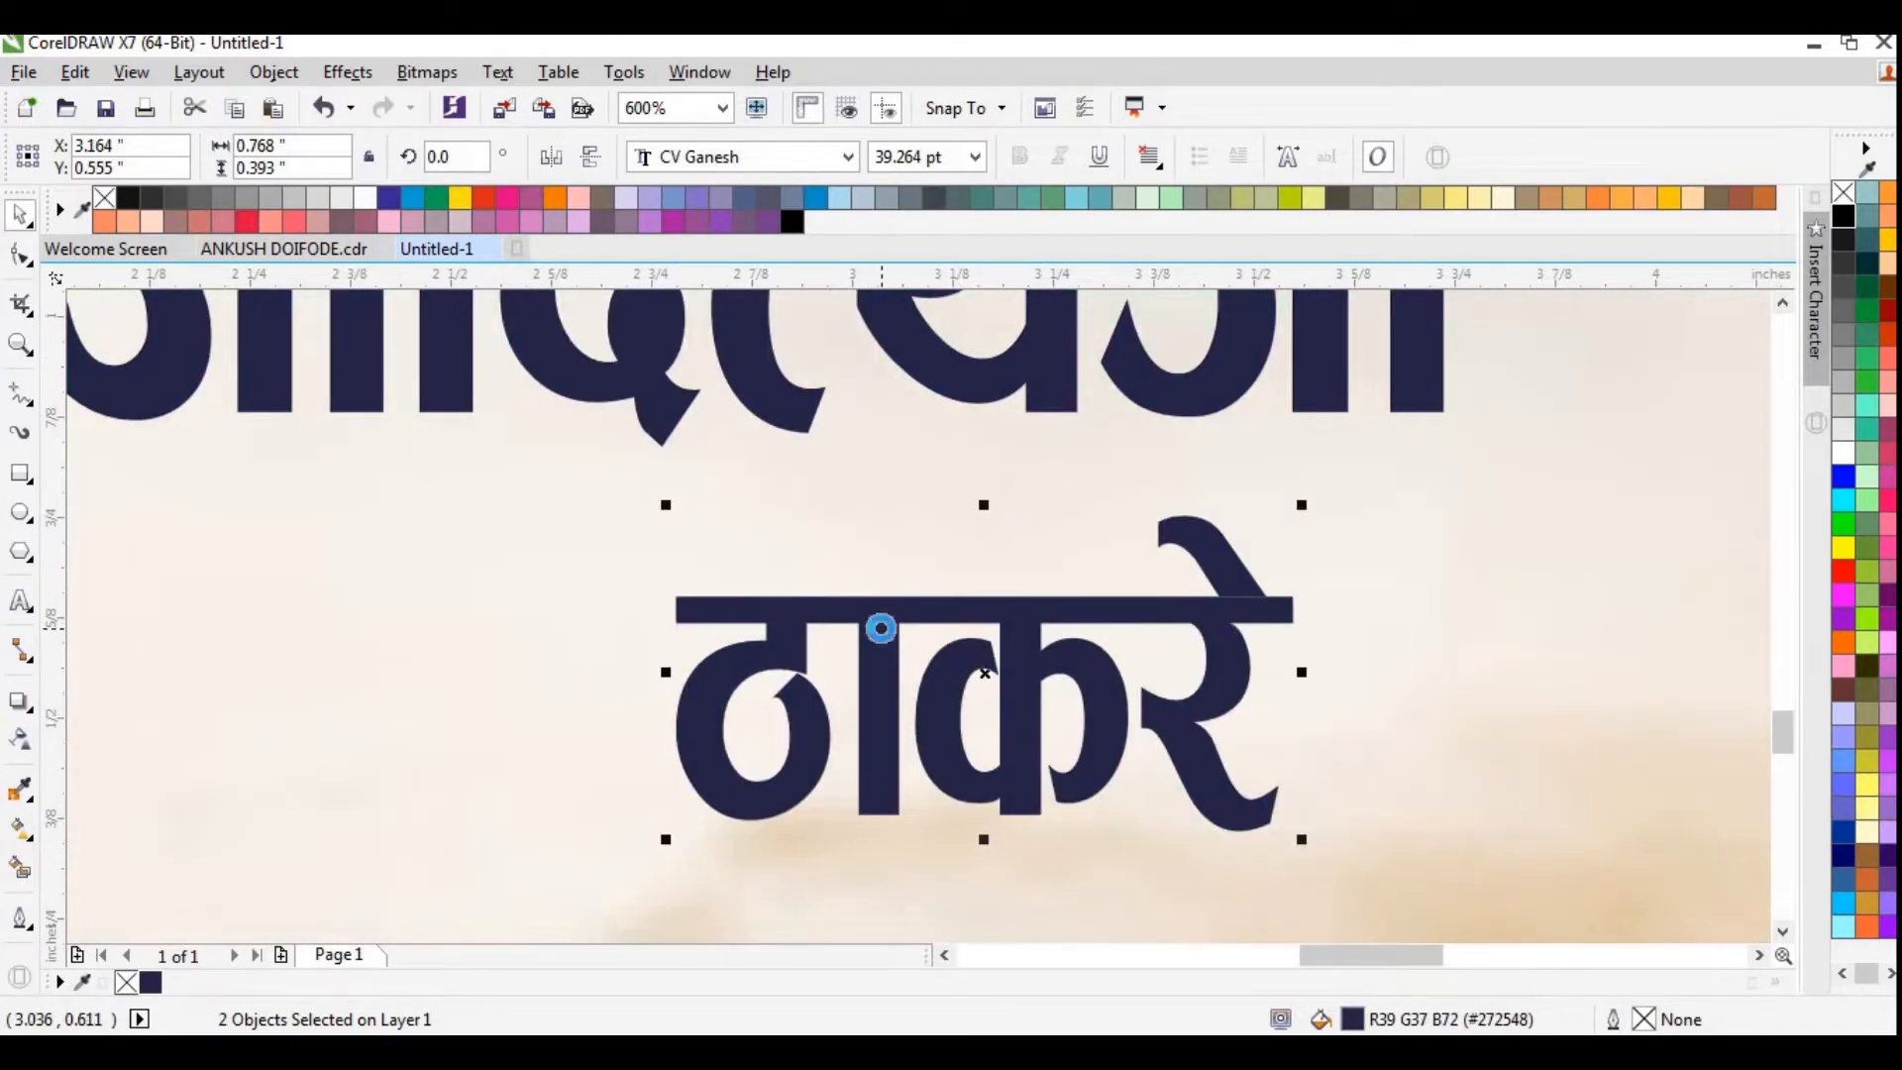
key(ctrl+z)
Place the two-line greeting text "आपणास उदंड आयुष्याच्या अनंत शुभेच्छा..!" directly below the leader's name
click(831, 809)
scroll(909, 676, down, 1)
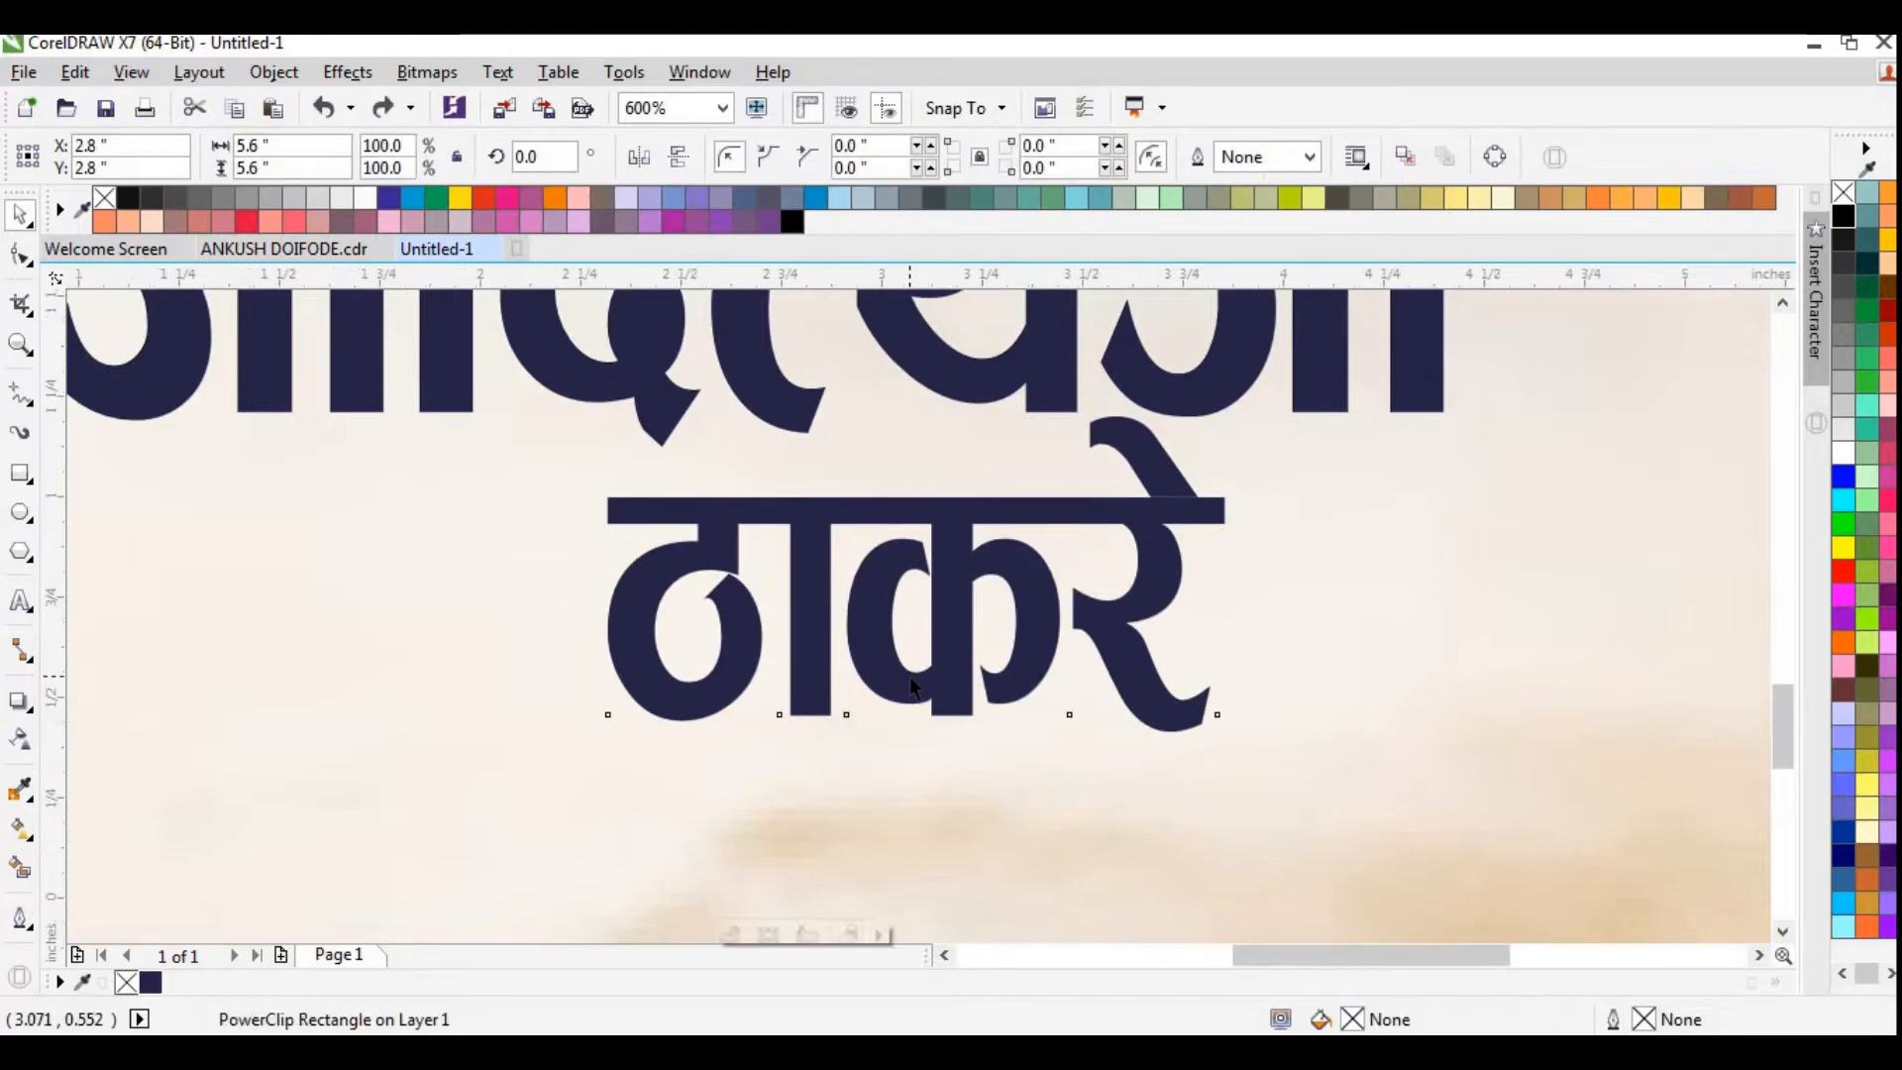
scroll(909, 683, down, 1)
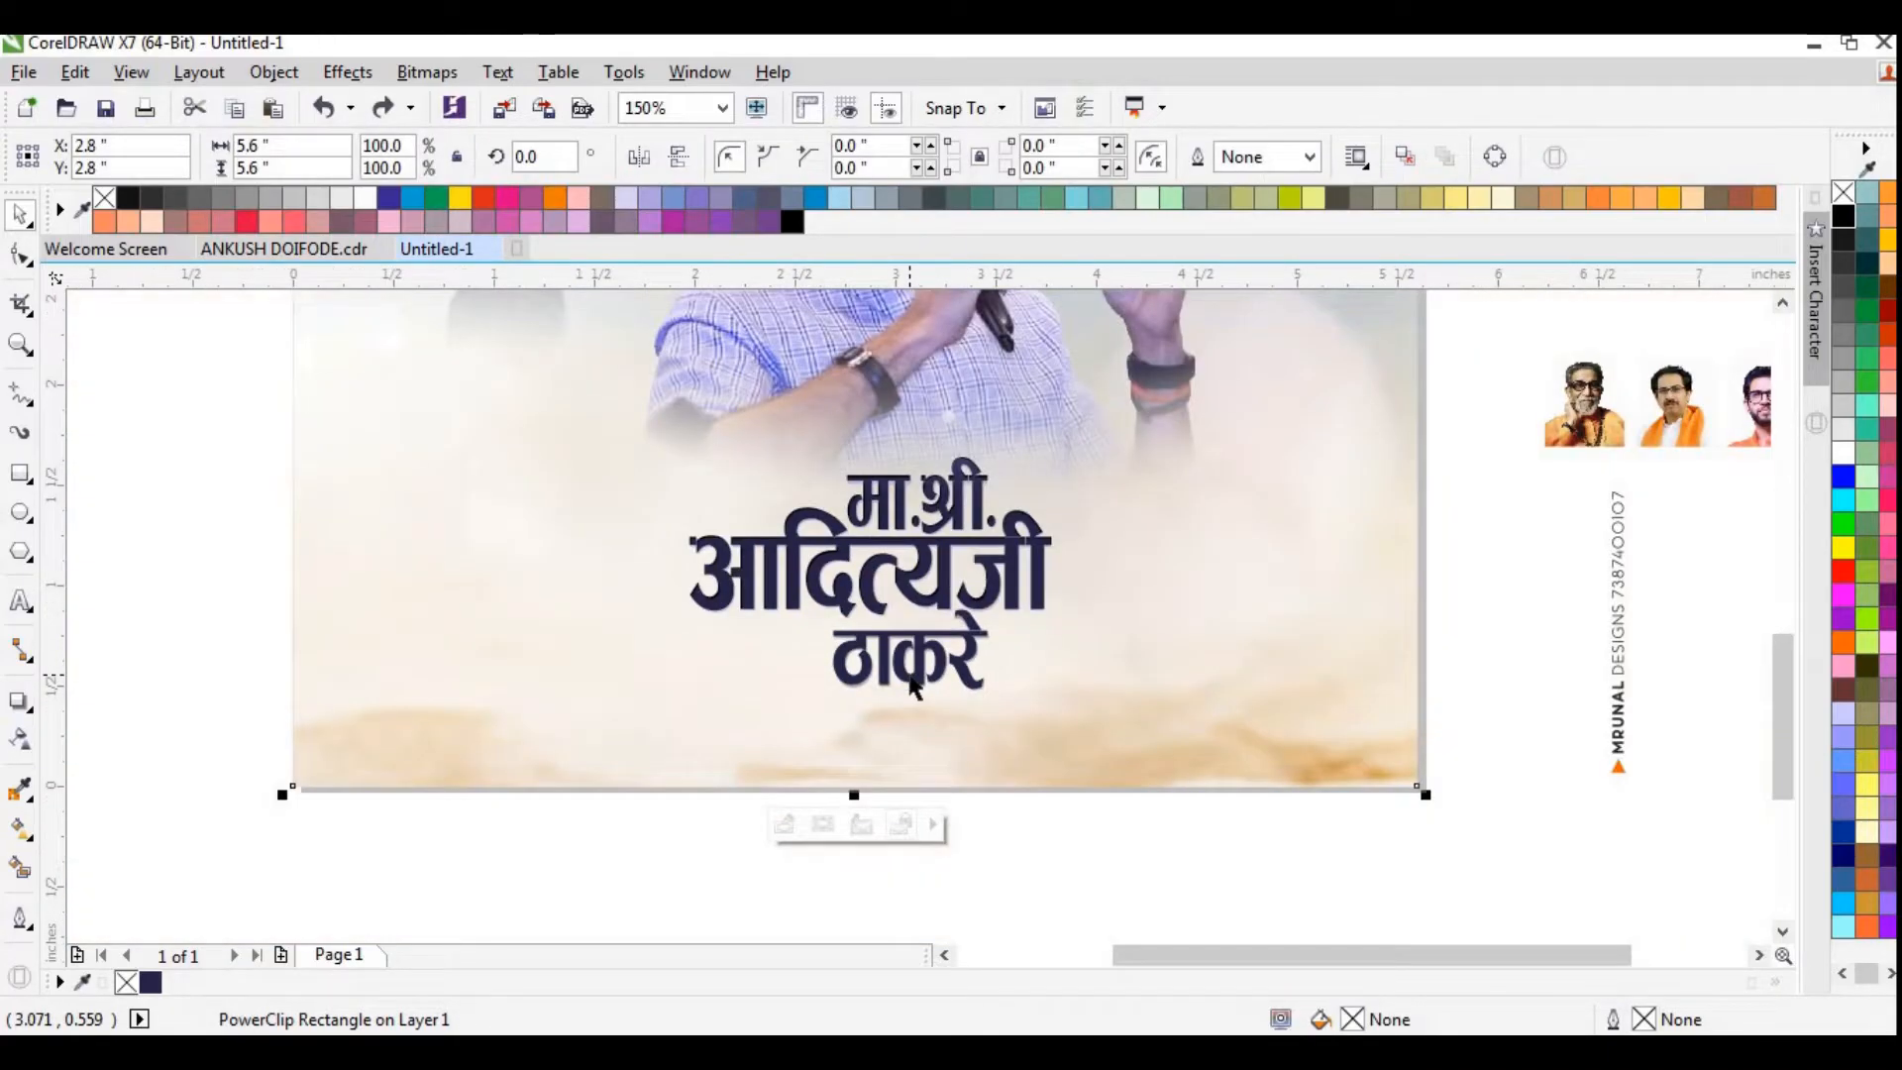
scroll(913, 683, down, 1)
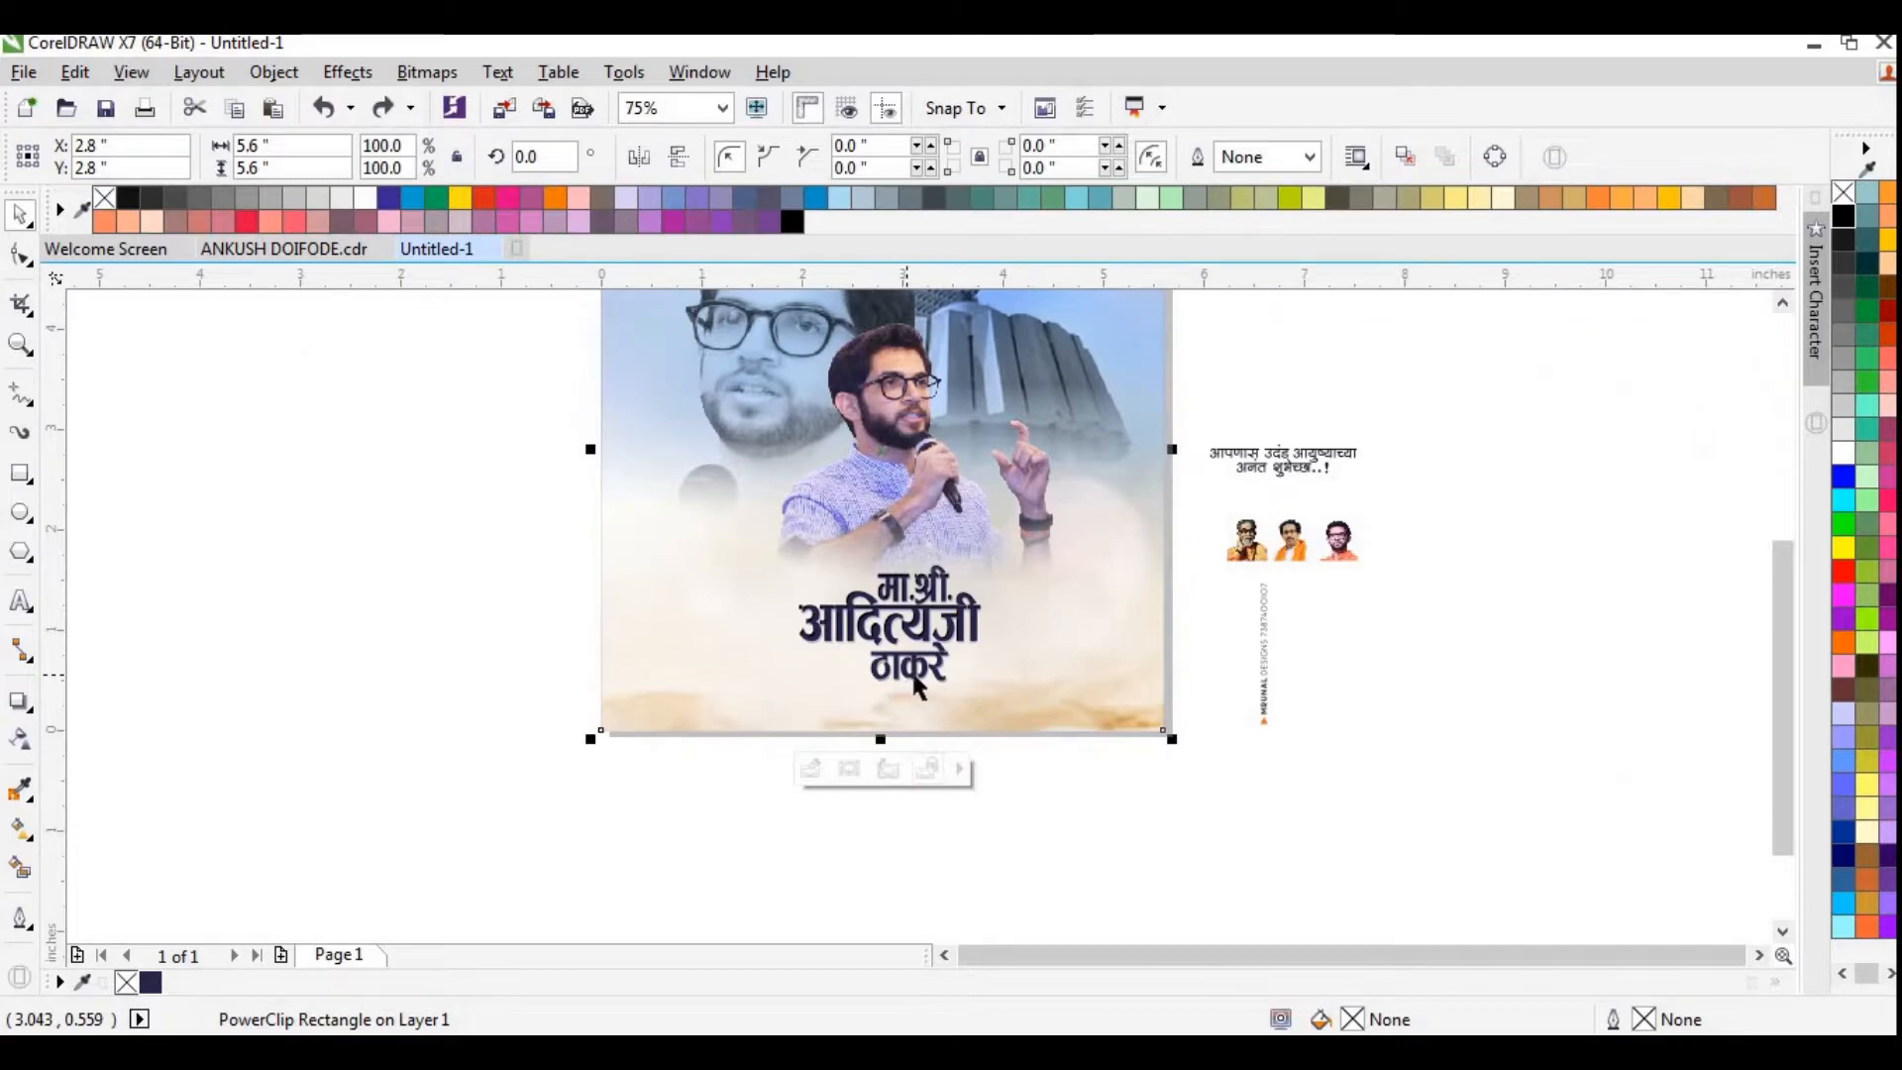
drag(1383, 426, 900, 699)
click(972, 756)
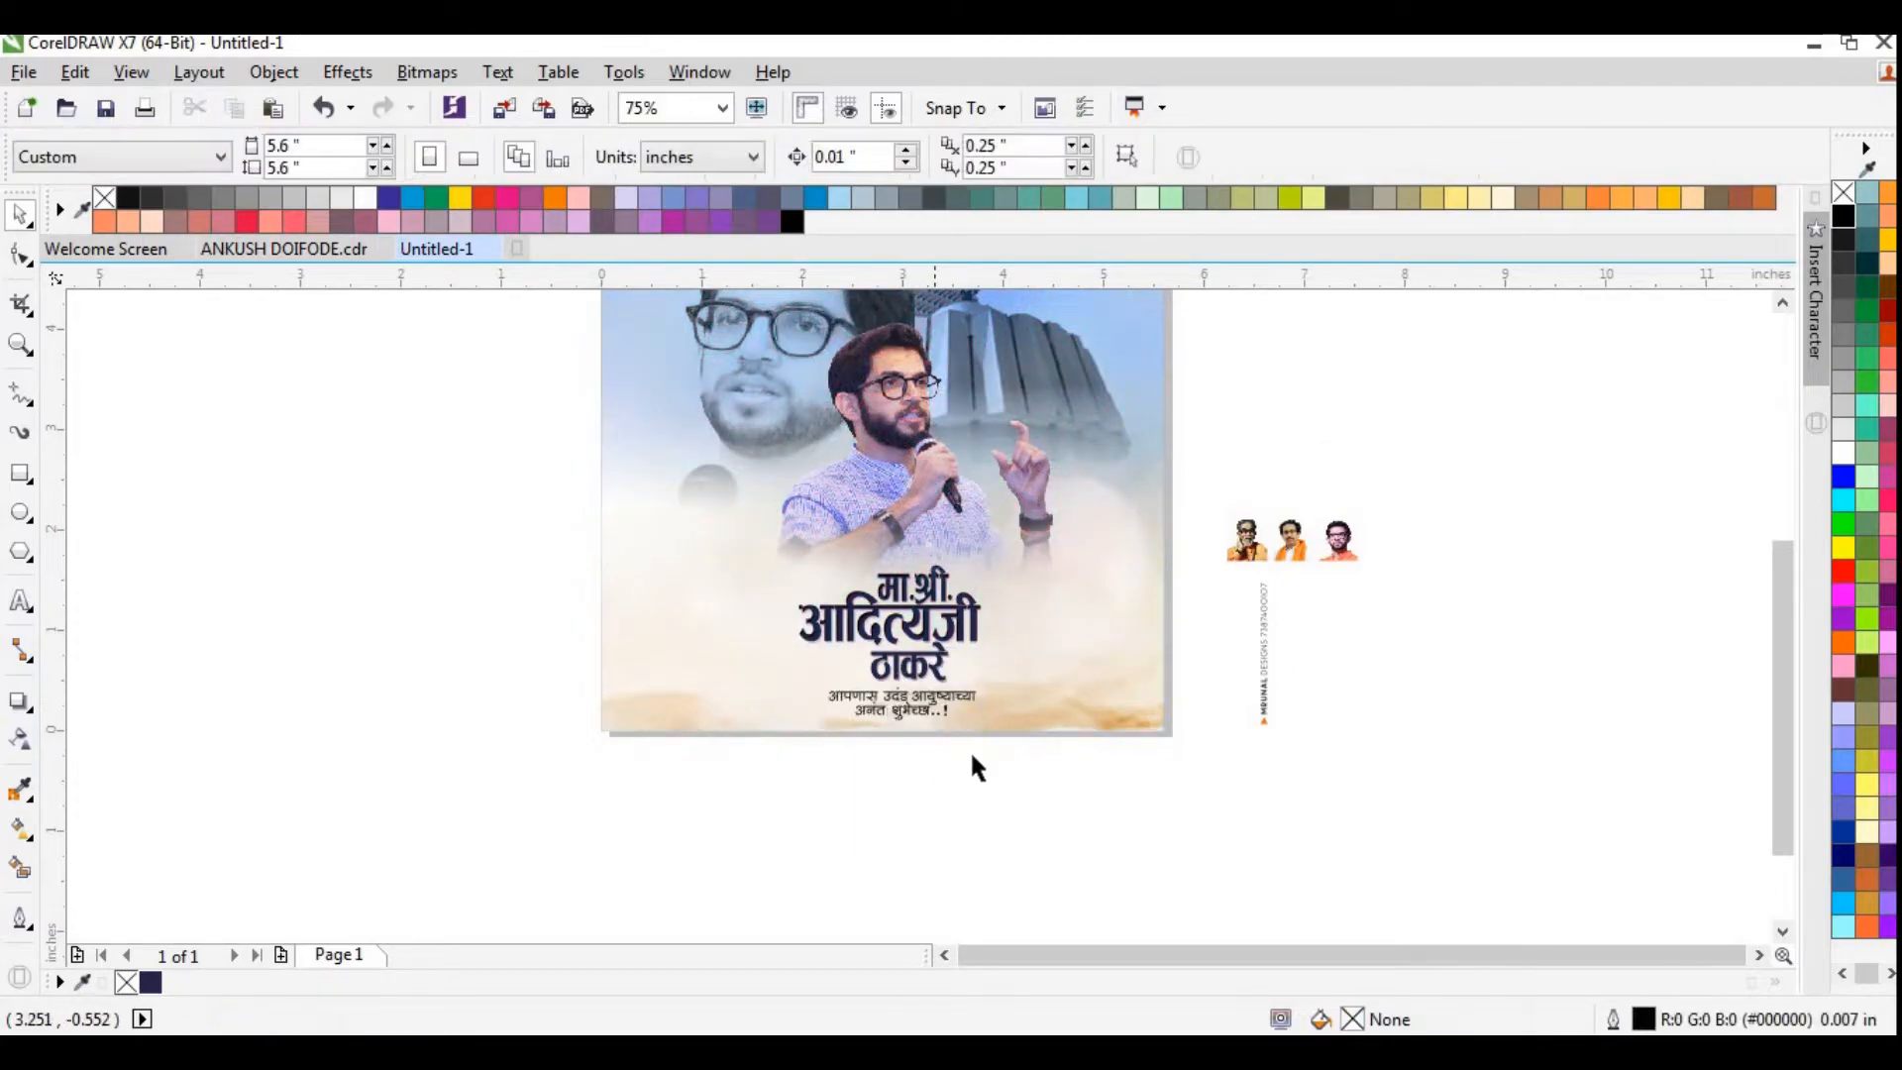
Place the designation text with its quotation marks over the upper-right sky, near X 4.53 in, Y 4.63 in
drag(1780, 687, 1772, 615)
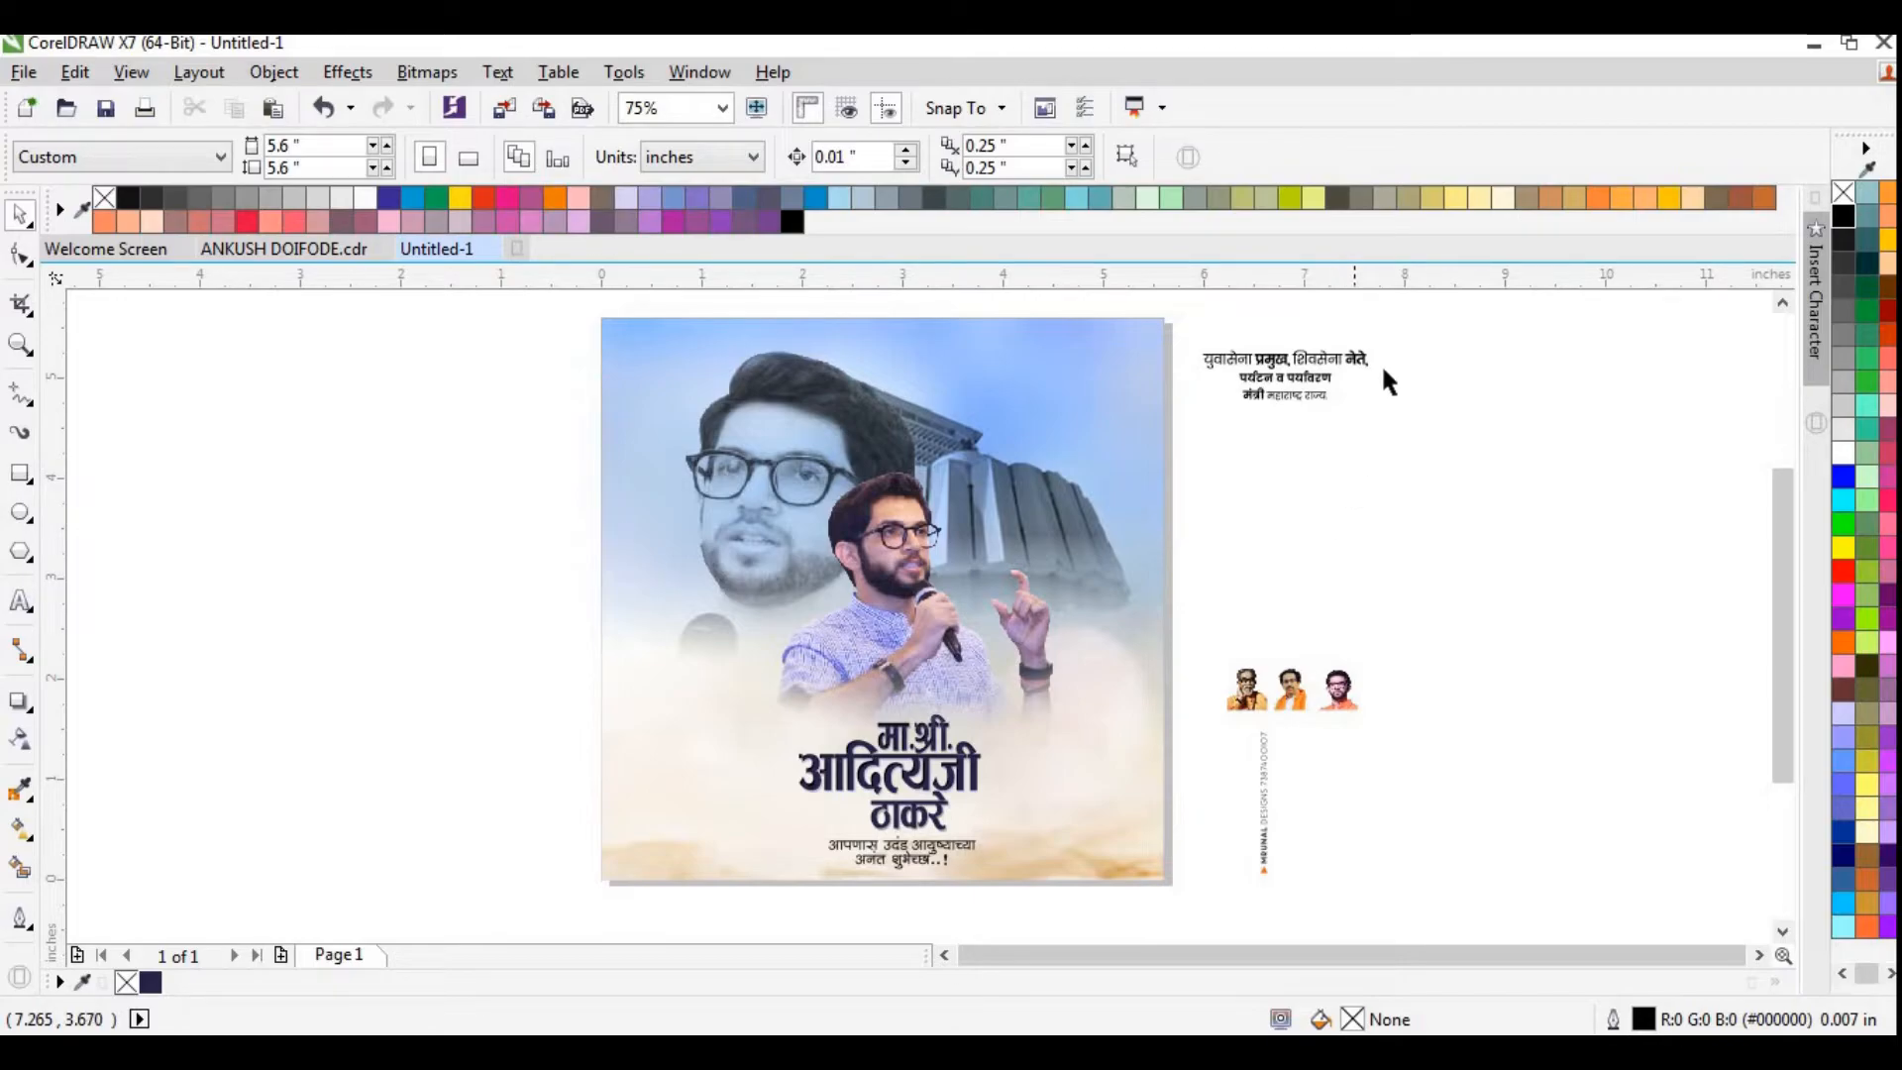
drag(1395, 322, 1188, 438)
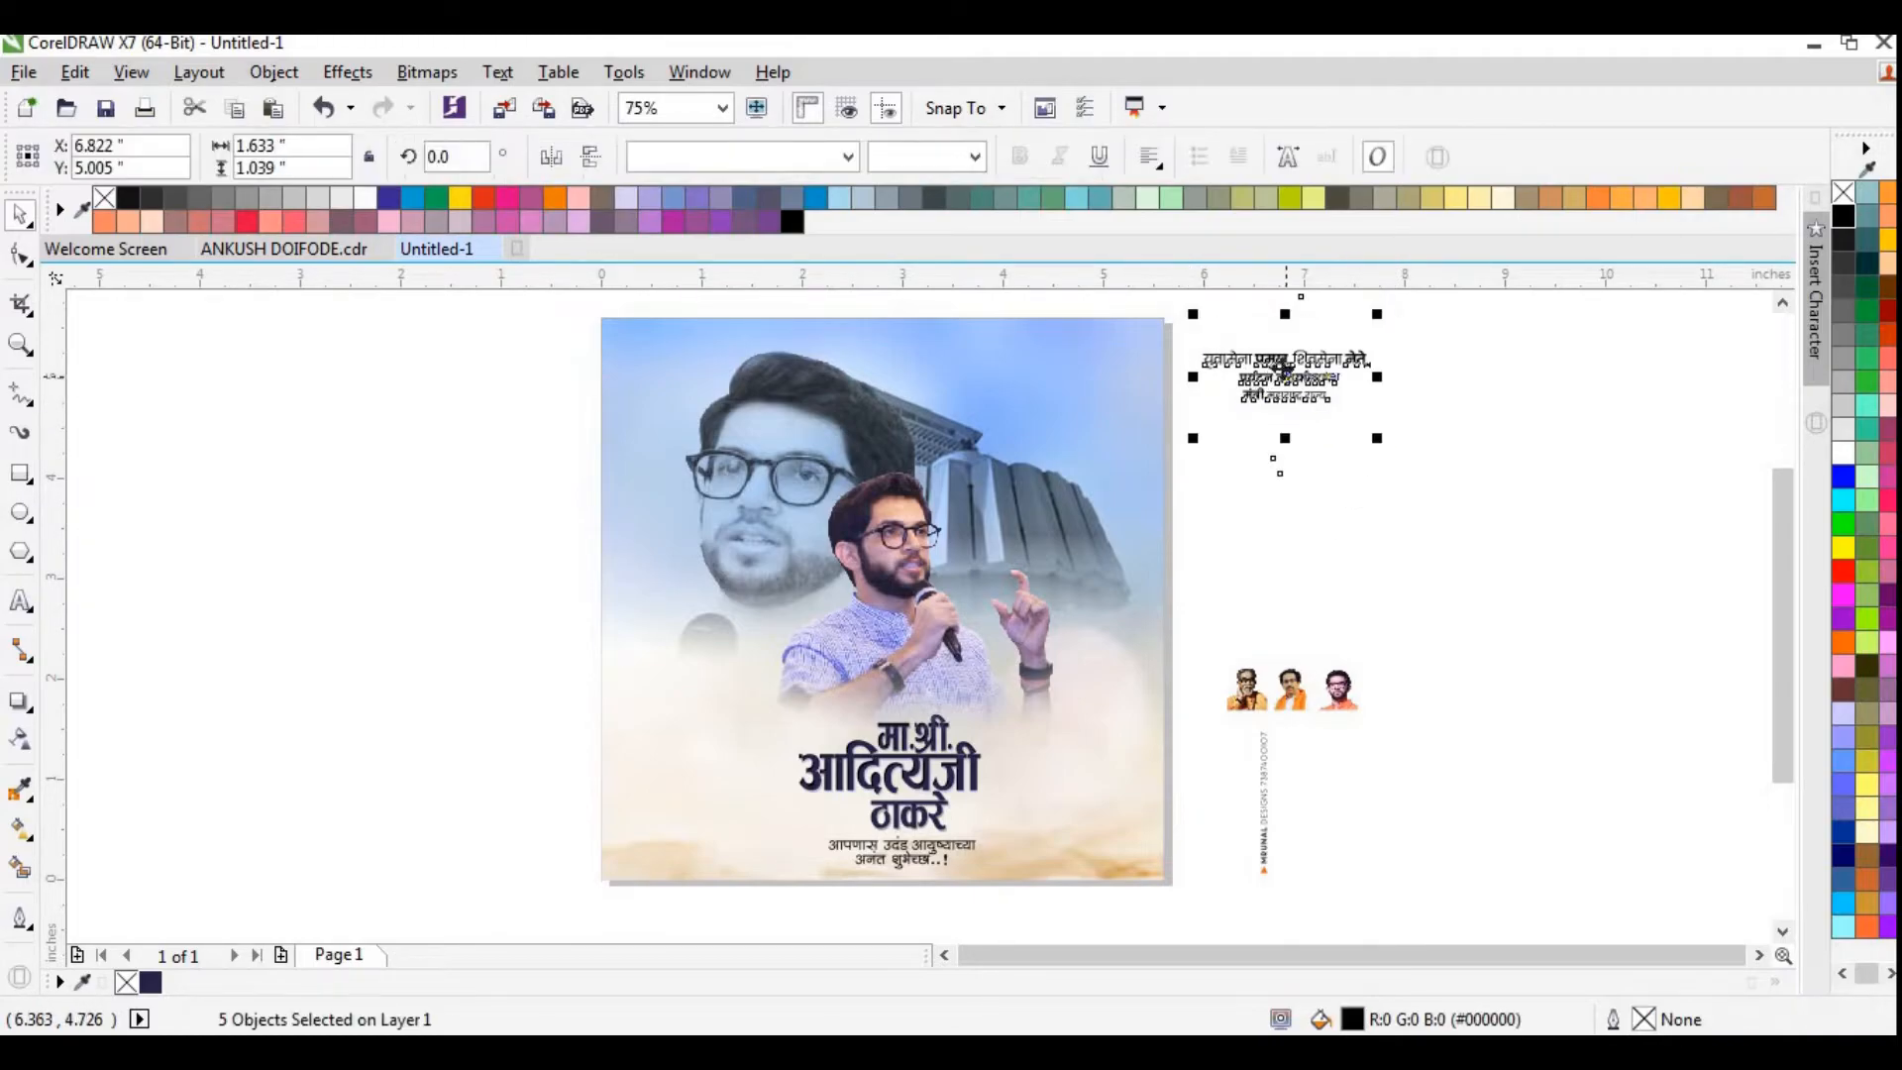
drag(1285, 367, 1053, 403)
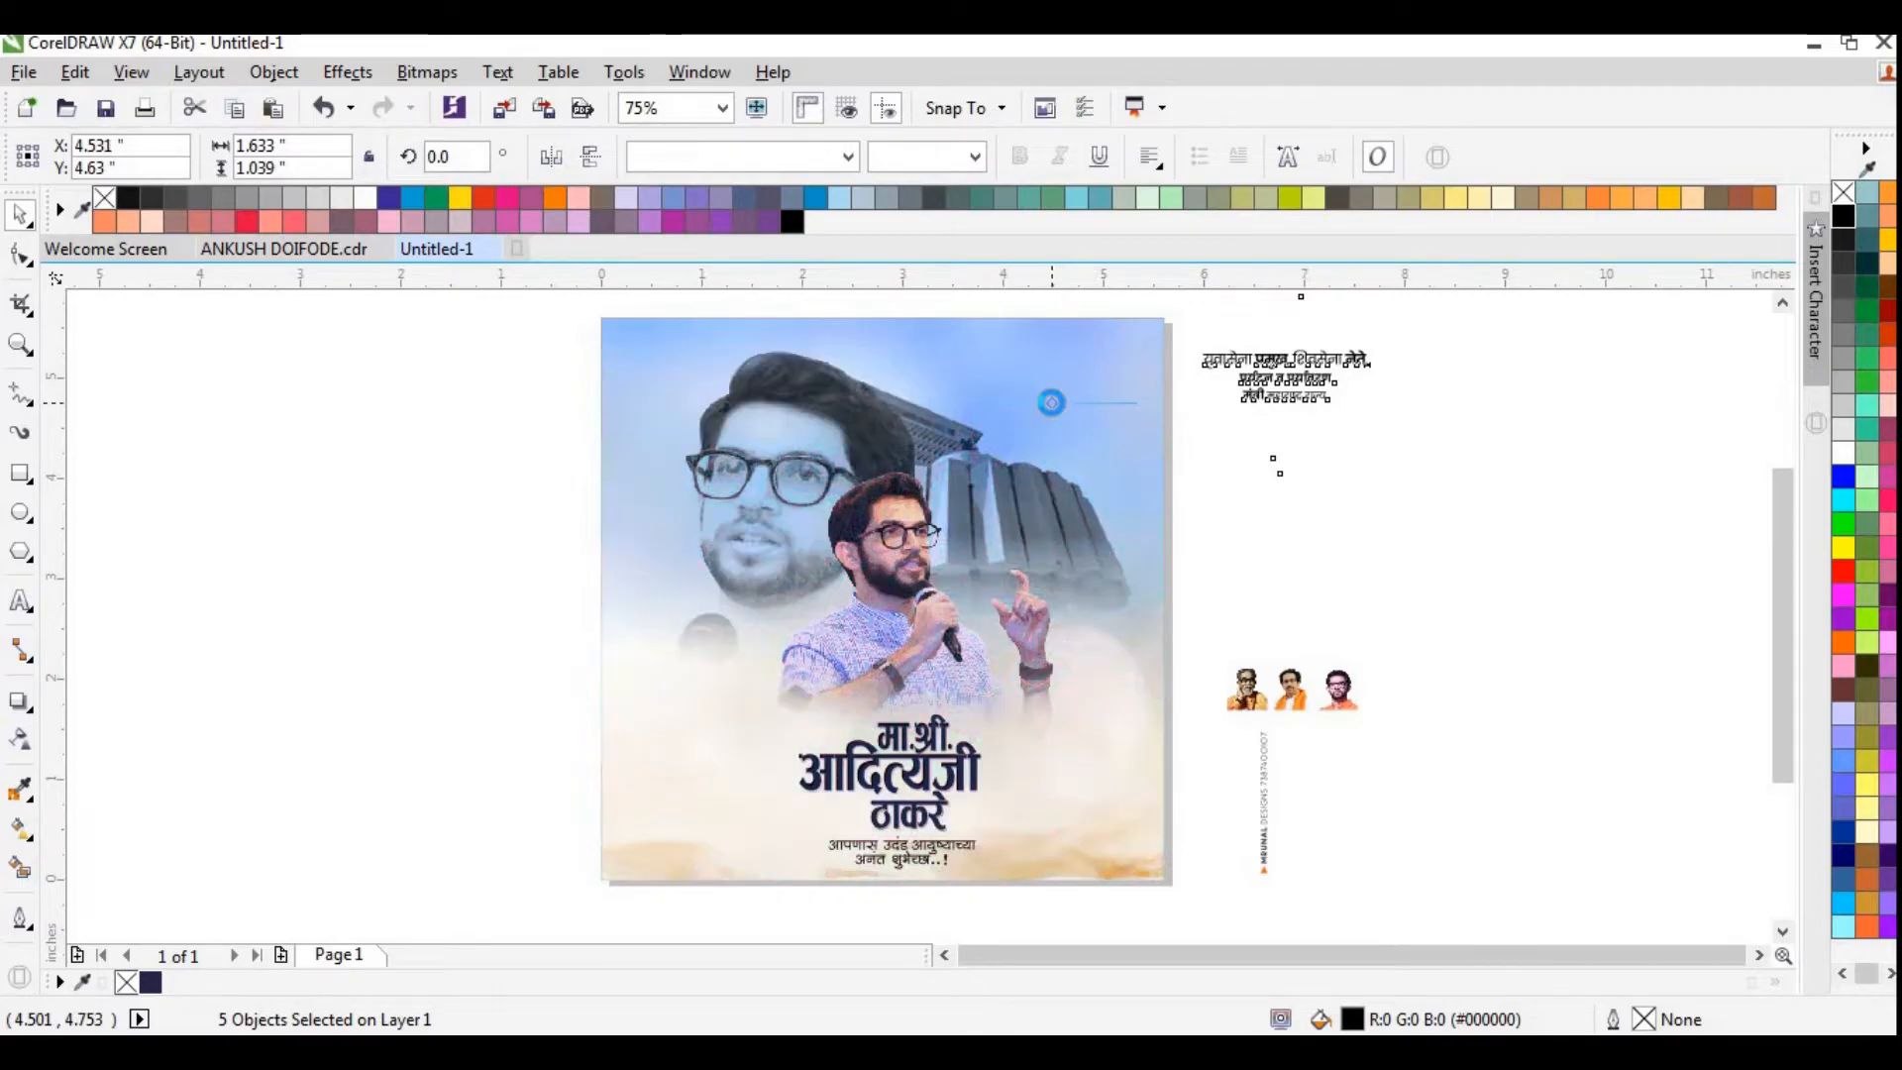
Place the row of three small leader portraits above the designation text in the design's upper-right corner
drag(1400, 611, 1187, 755)
drag(1285, 687, 692, 673)
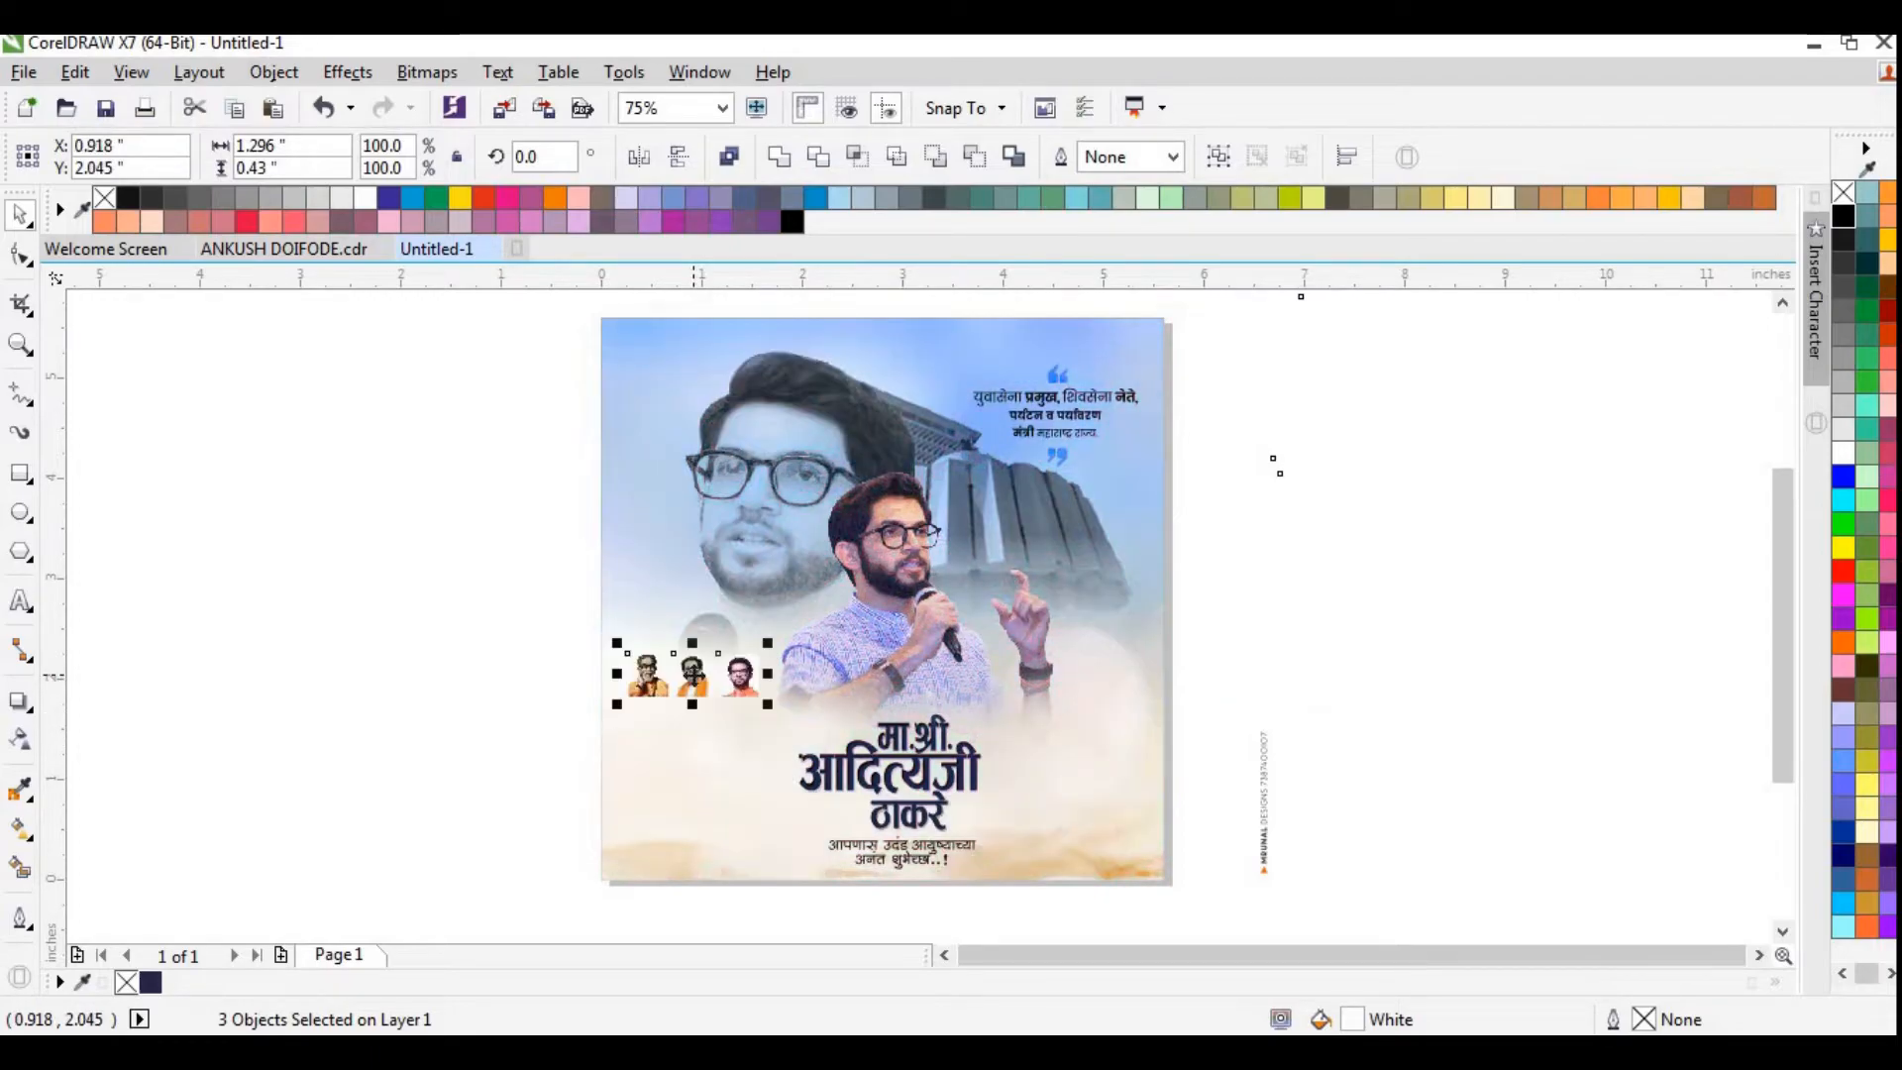
drag(693, 672, 1057, 346)
click(1269, 373)
Delete the blue opening quotation mark between the three small portraits and the designation text
scroll(1199, 350, up, 1)
drag(1204, 386, 857, 448)
key(Delete)
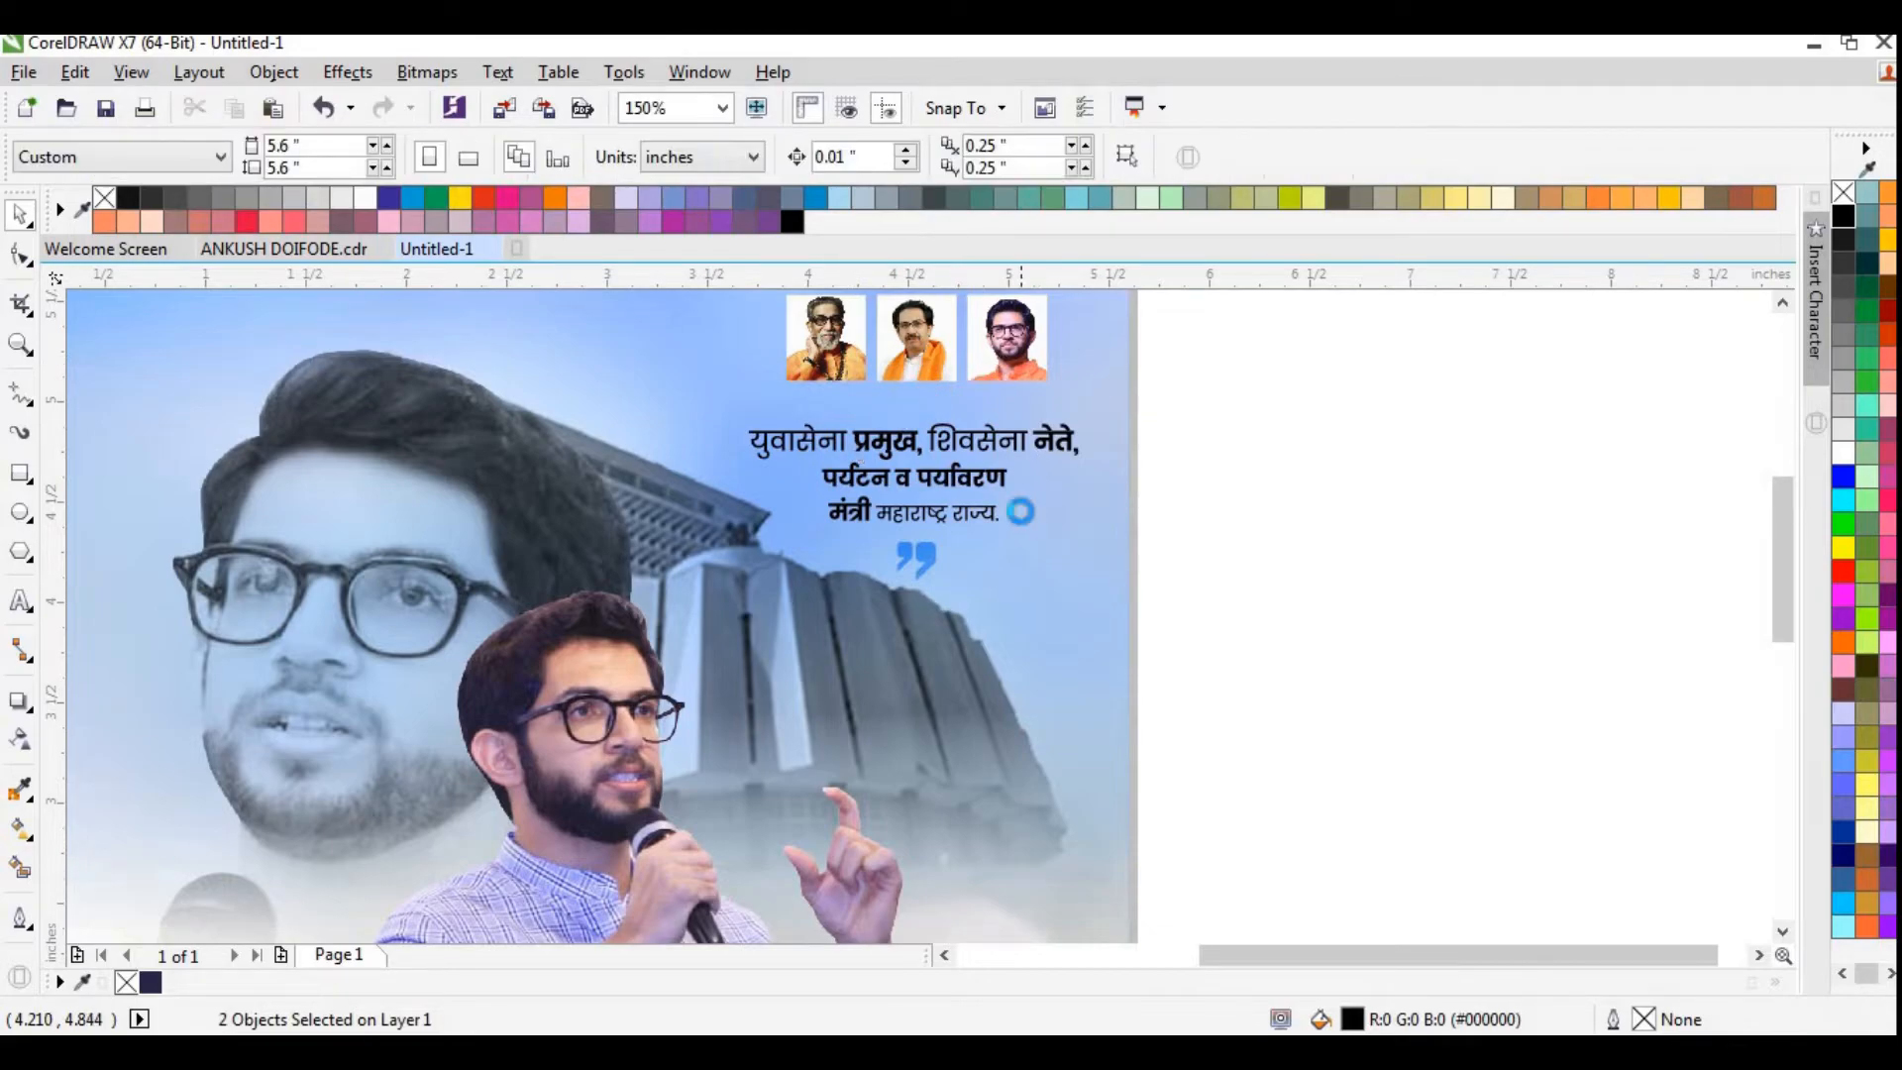
Move the row of three small portraits slightly closer to the designation text, near X 4.54 in, Y 5.31 in
scroll(1161, 342, down, 1)
drag(1164, 340, 871, 470)
scroll(996, 448, up, 1)
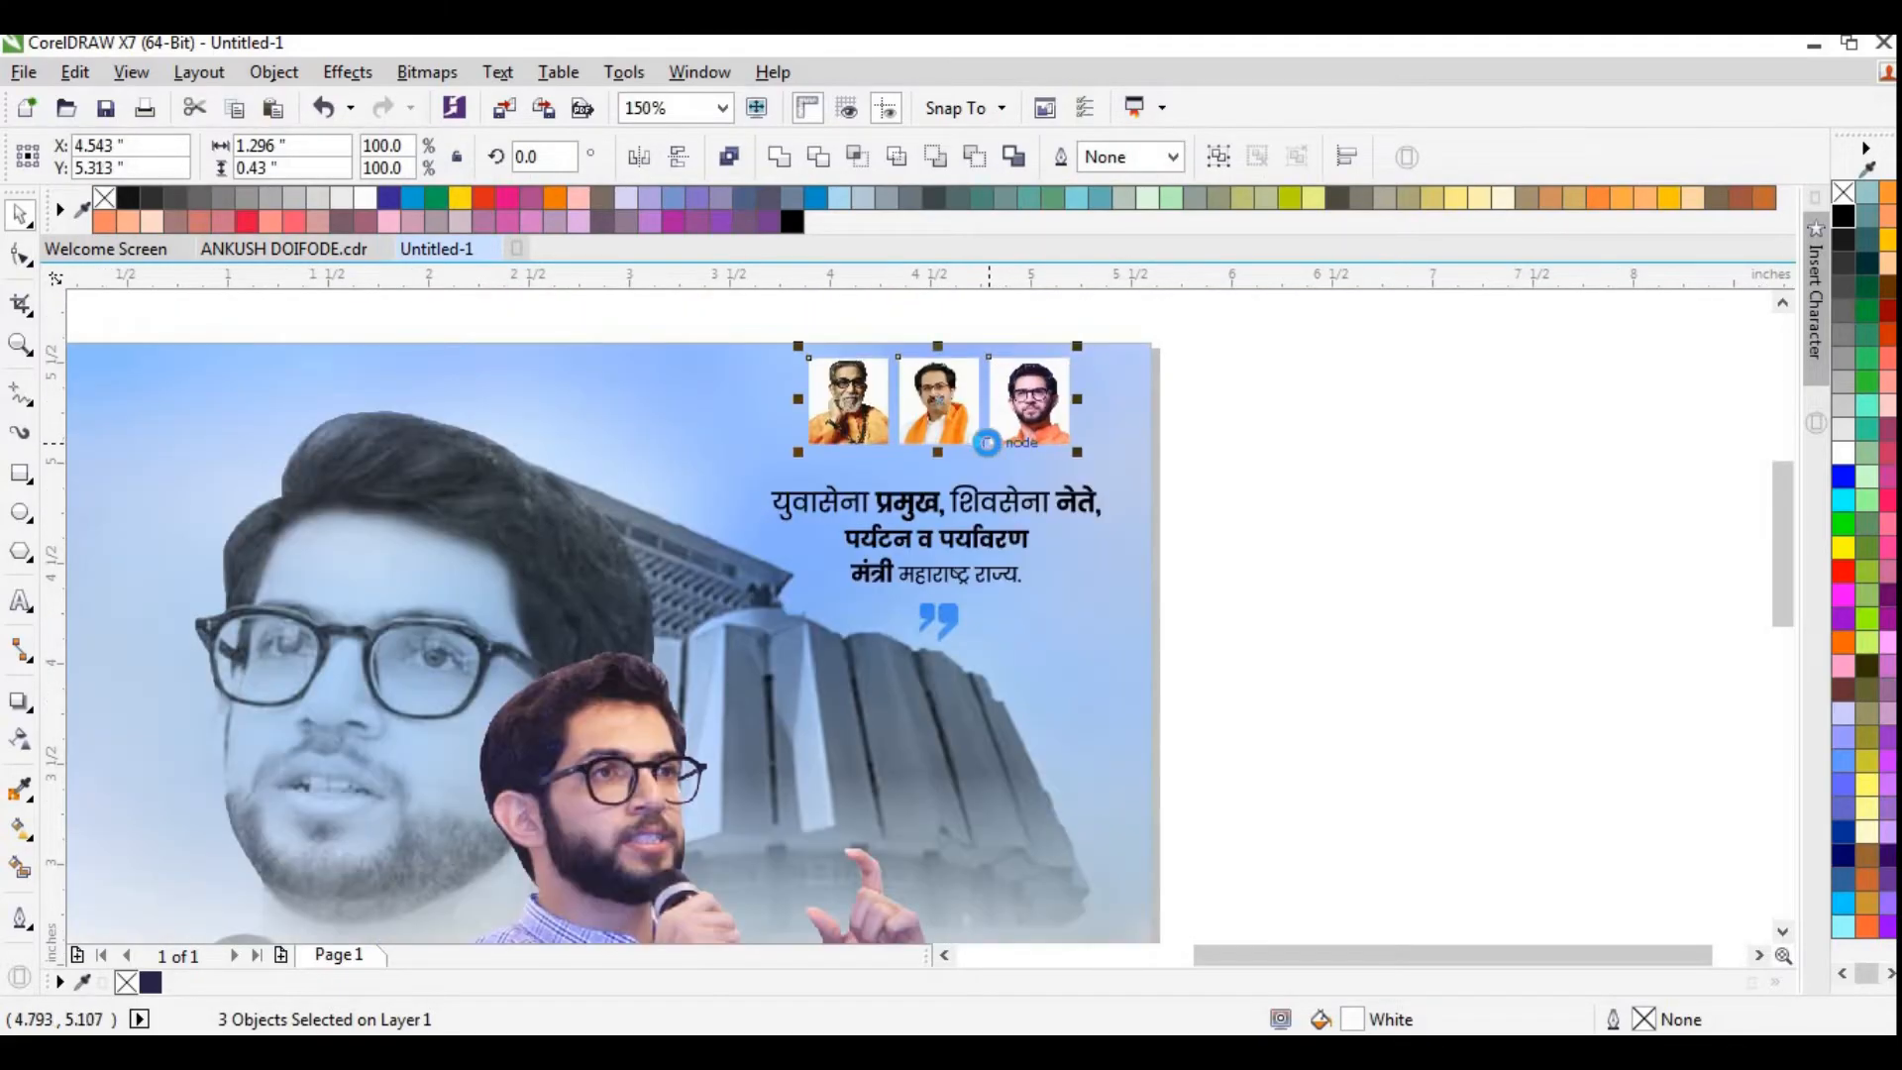
click(1258, 466)
scroll(1258, 467, down, 1)
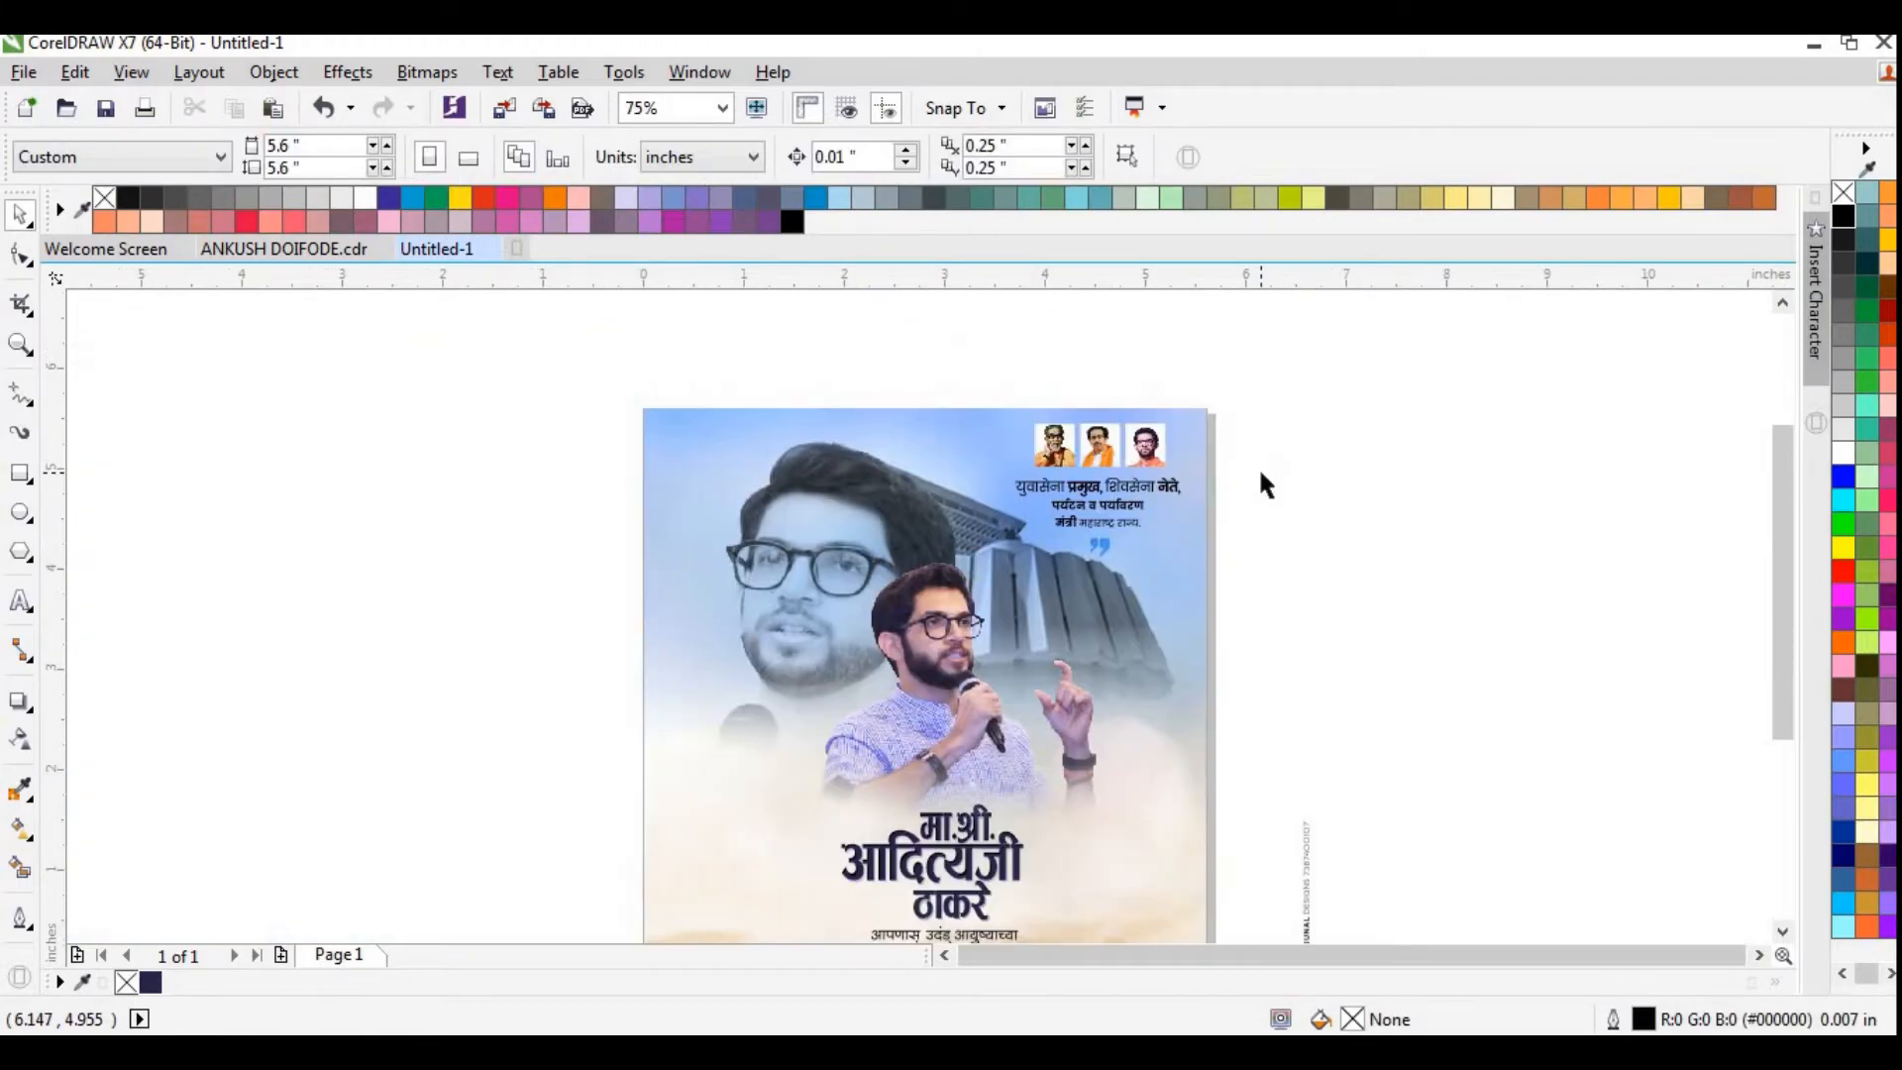
Place the vertical designer credit along the design's left edge at about mid-height
scroll(1286, 531, down, 1)
drag(1263, 763, 979, 627)
click(822, 654)
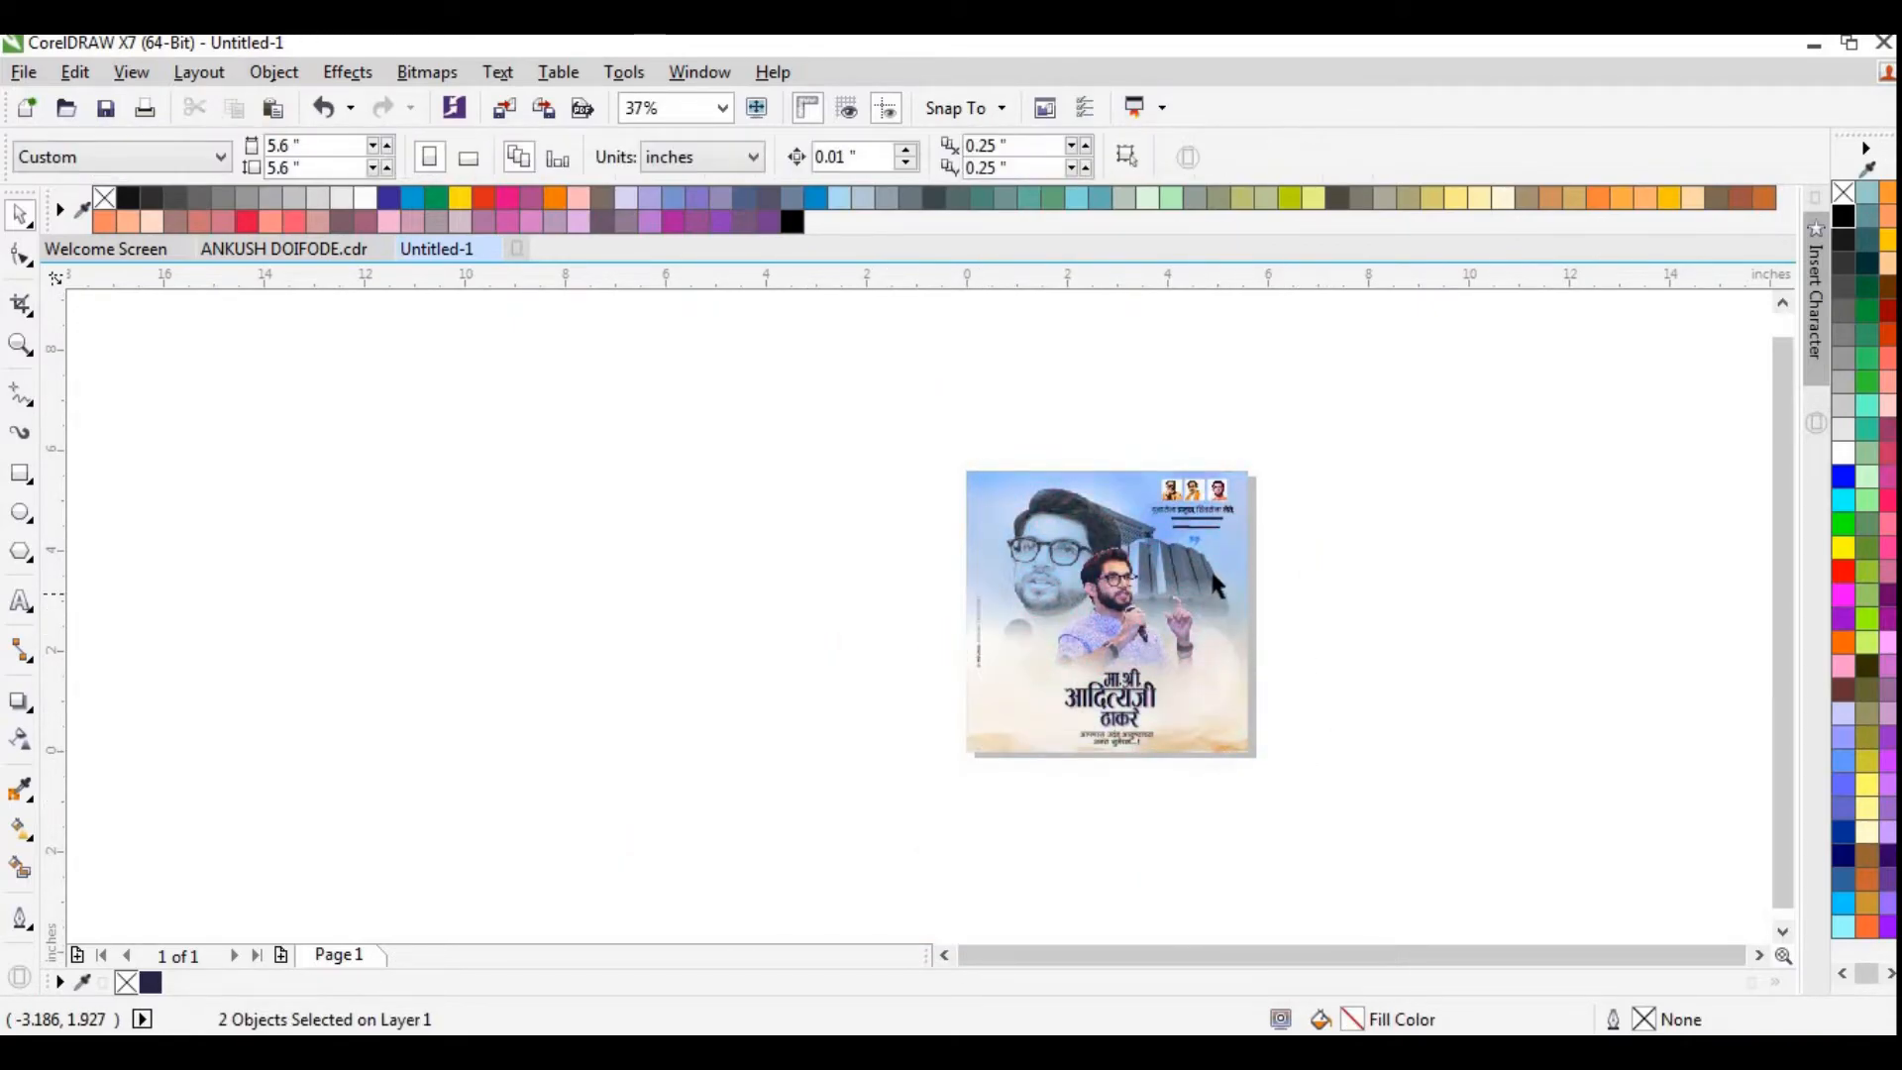
Add the light flare image 9-2-light-png.png over the building at about 2.14 × 2.14 in, near X 3.59 in, Y 4.22 in
scroll(1217, 584, up, 1)
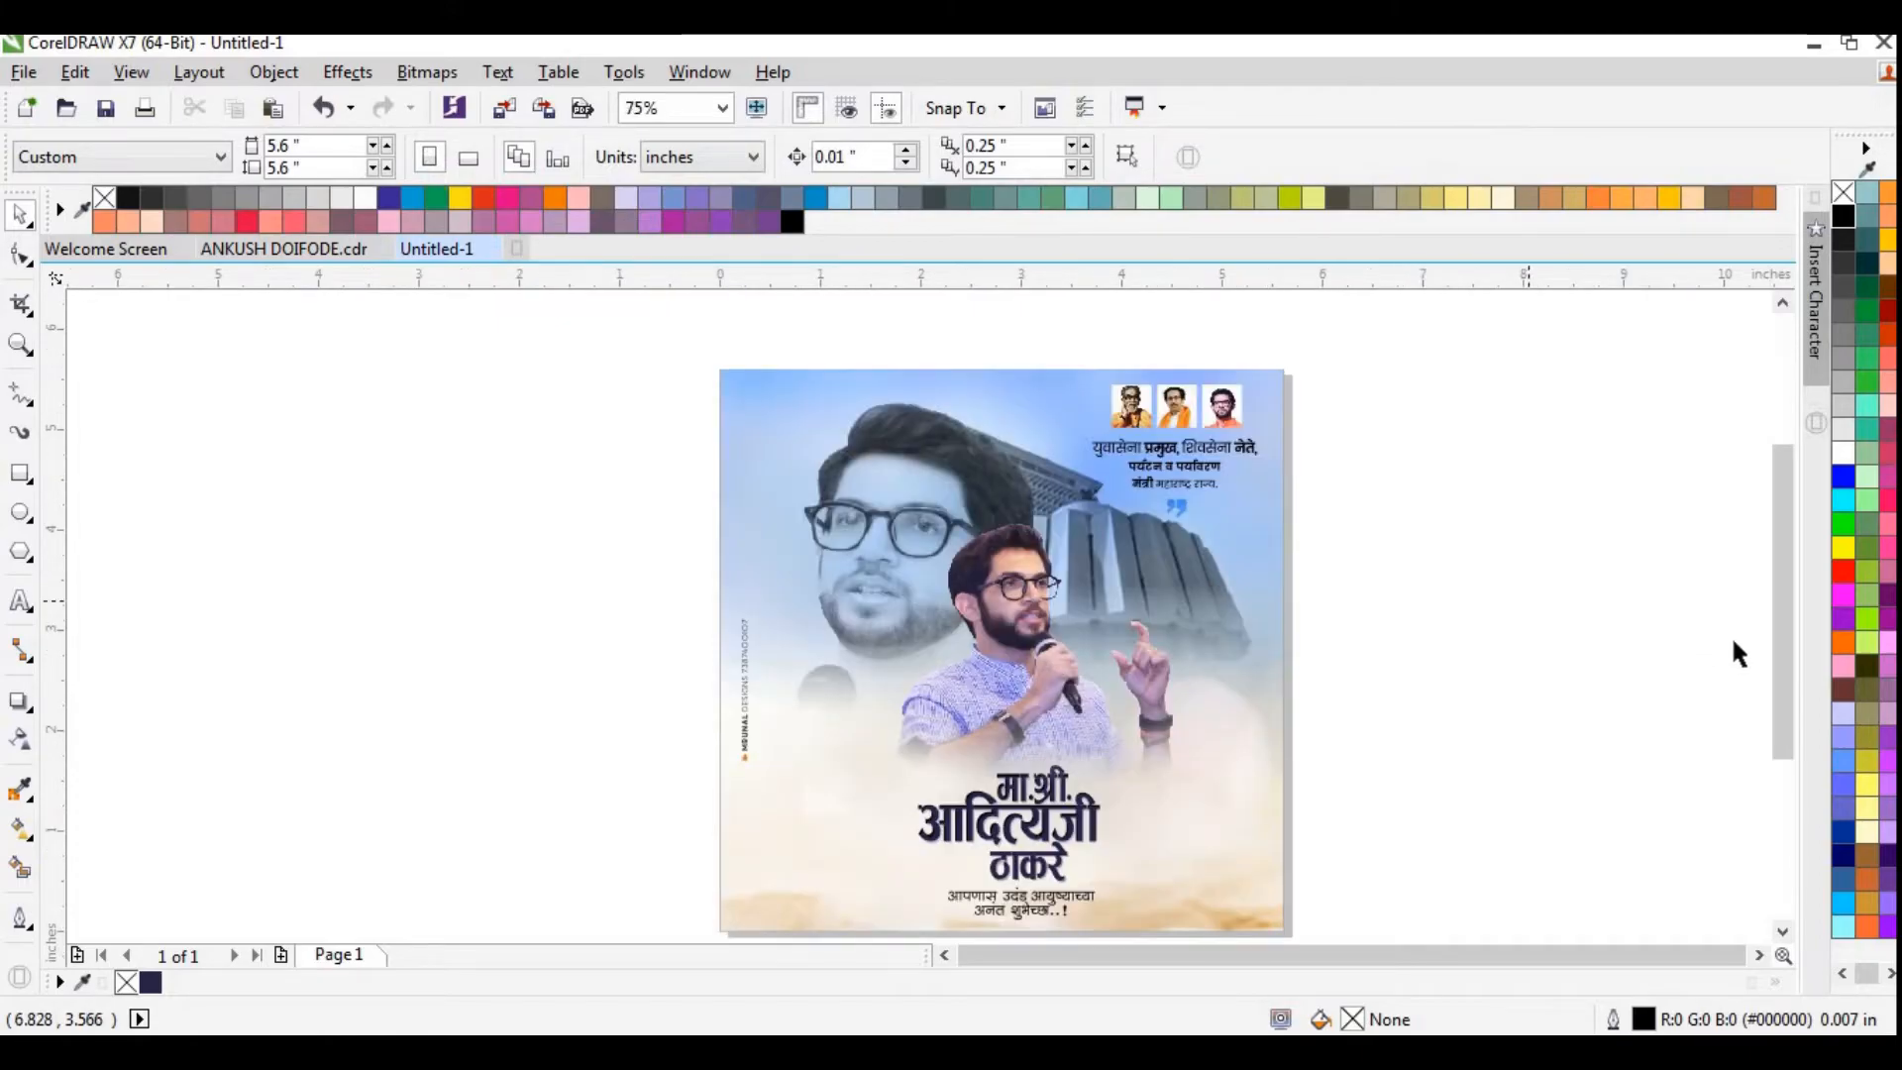
scroll(1783, 665, down, 1)
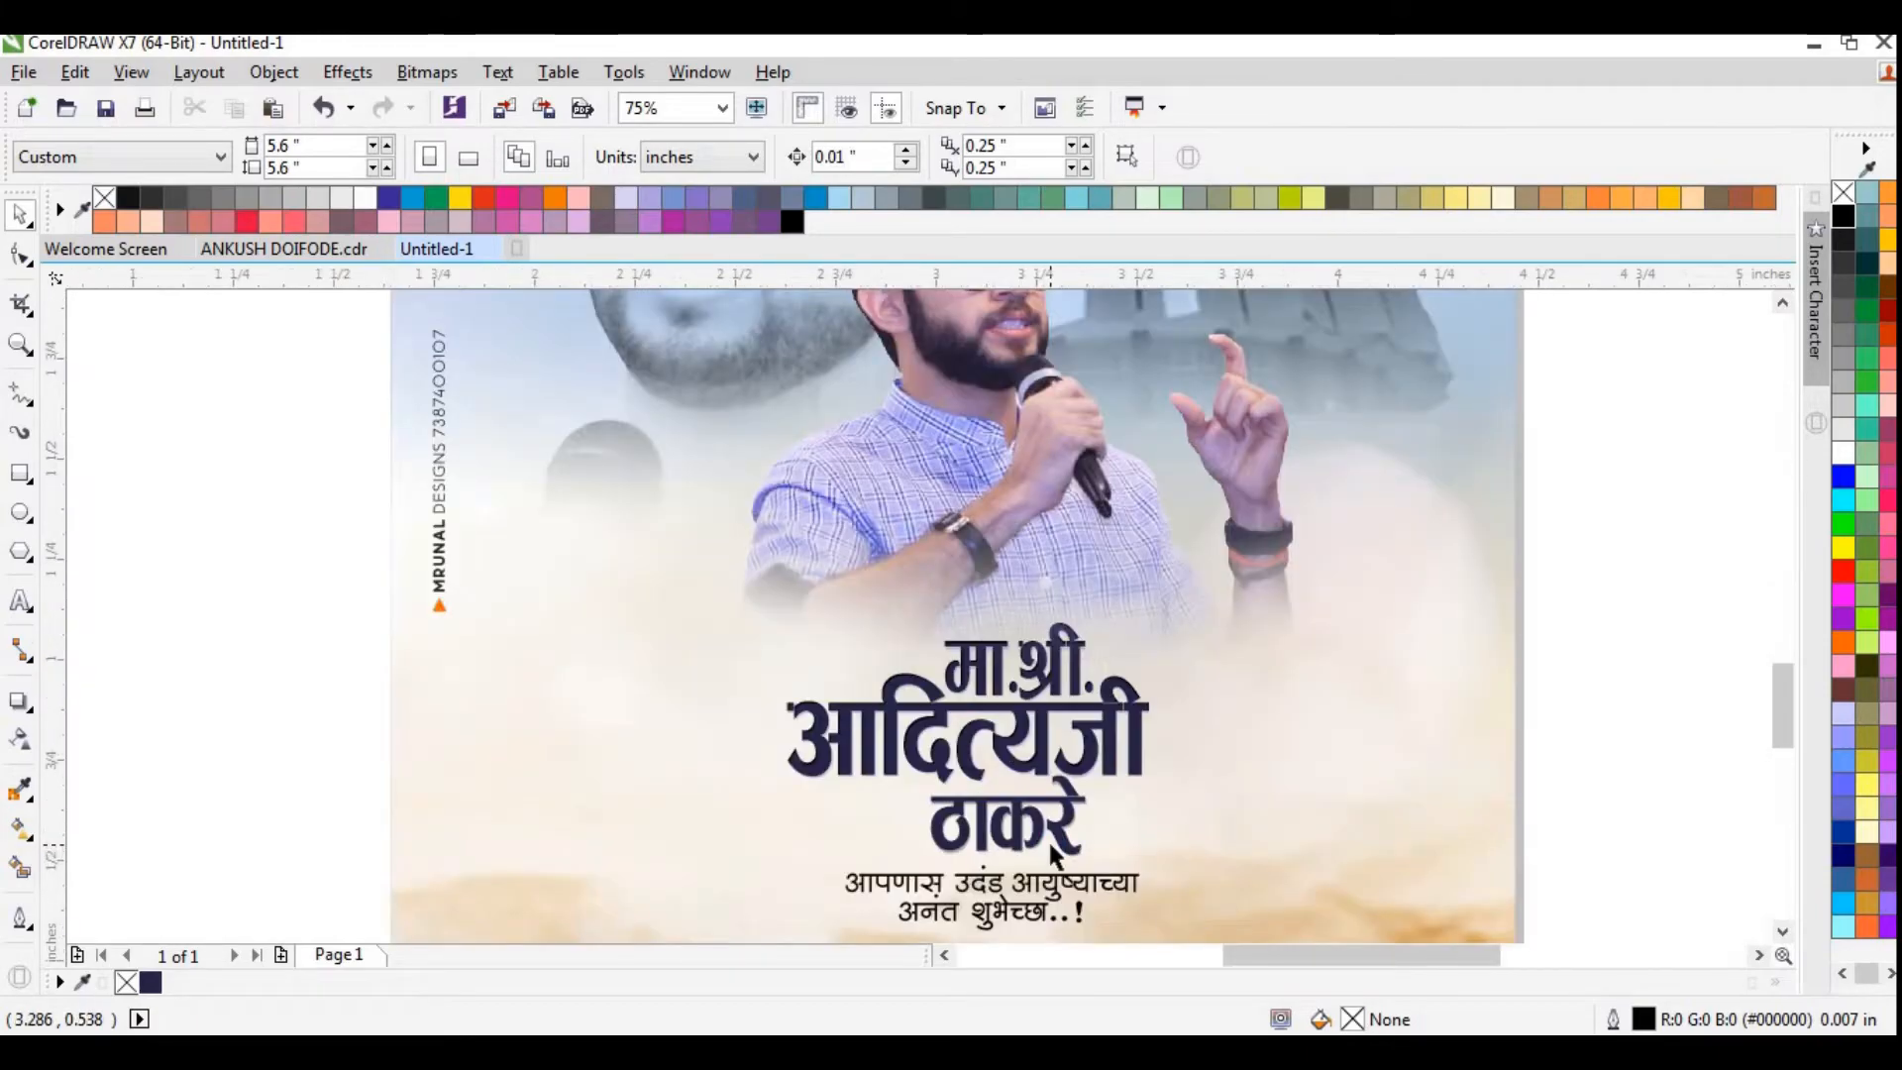
click(1115, 530)
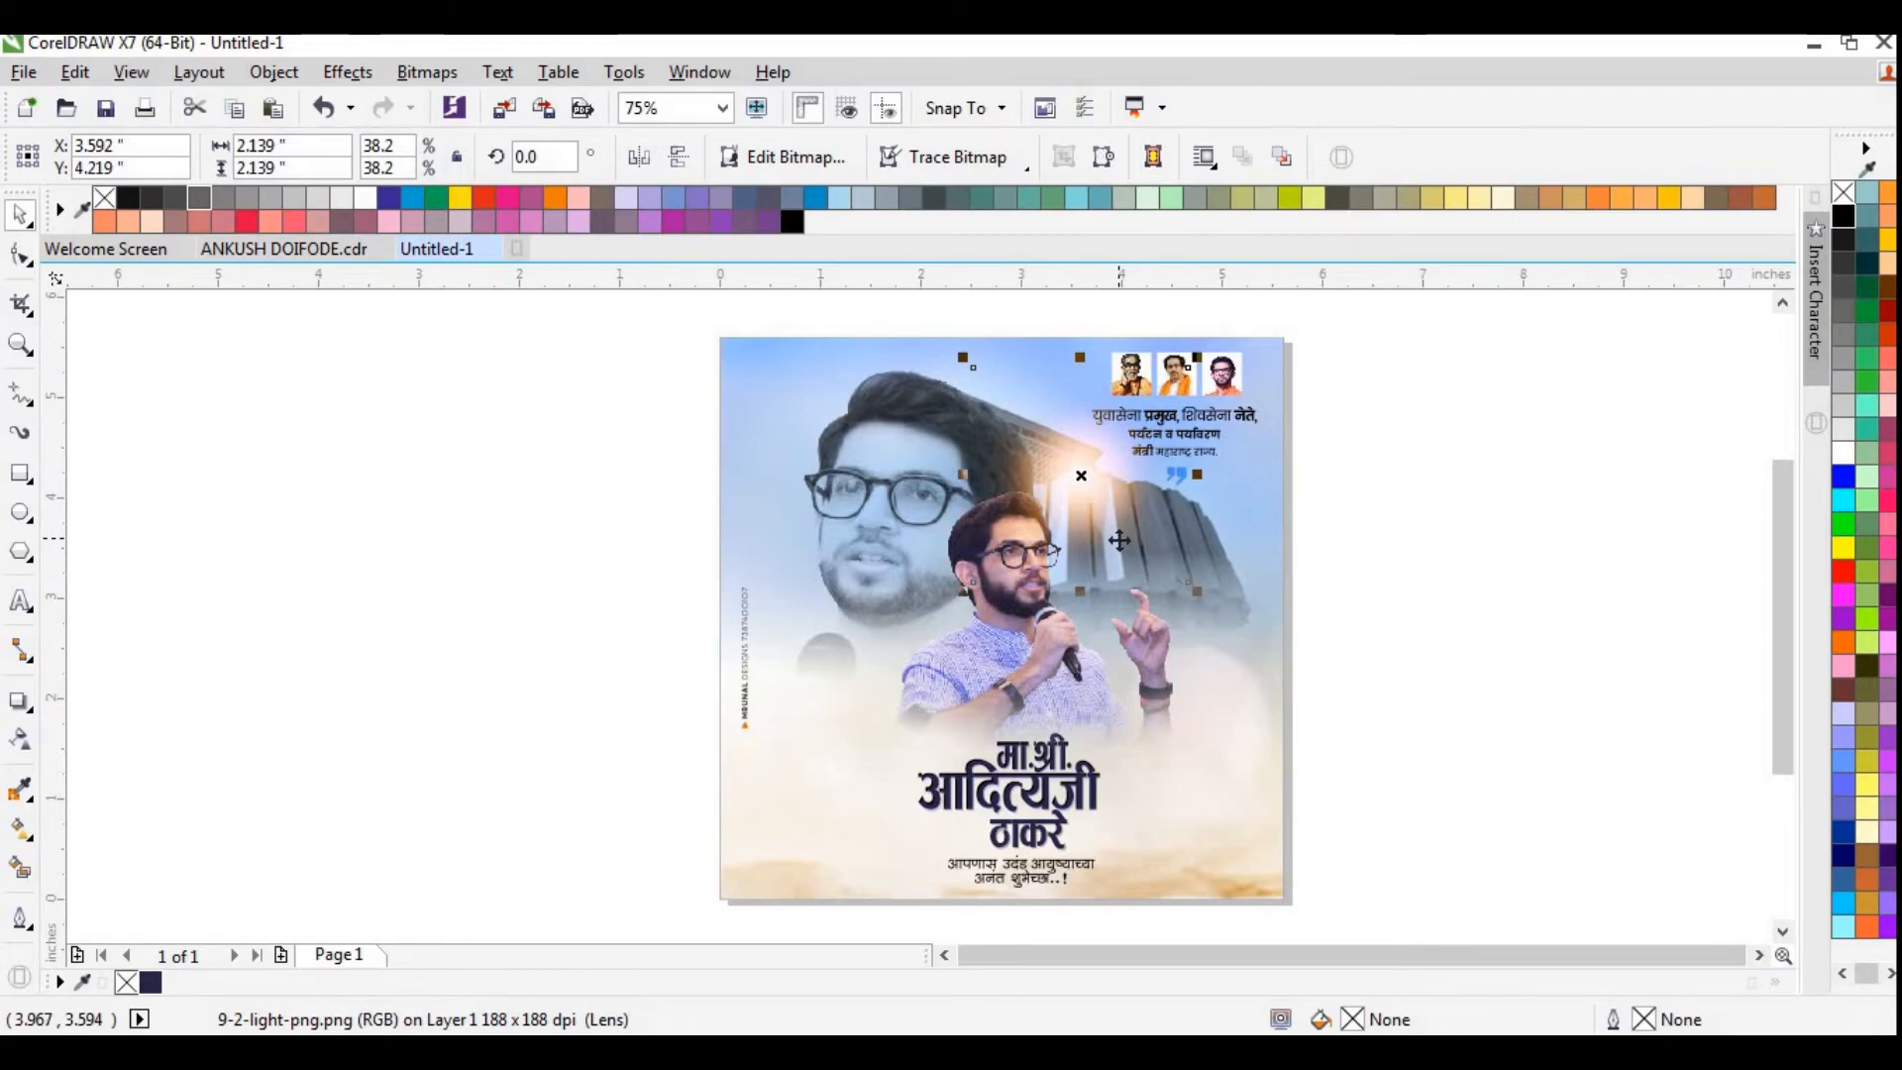
PowerClip the light flare image inside the square background frame of the banner
click(1327, 543)
right_click(1080, 460)
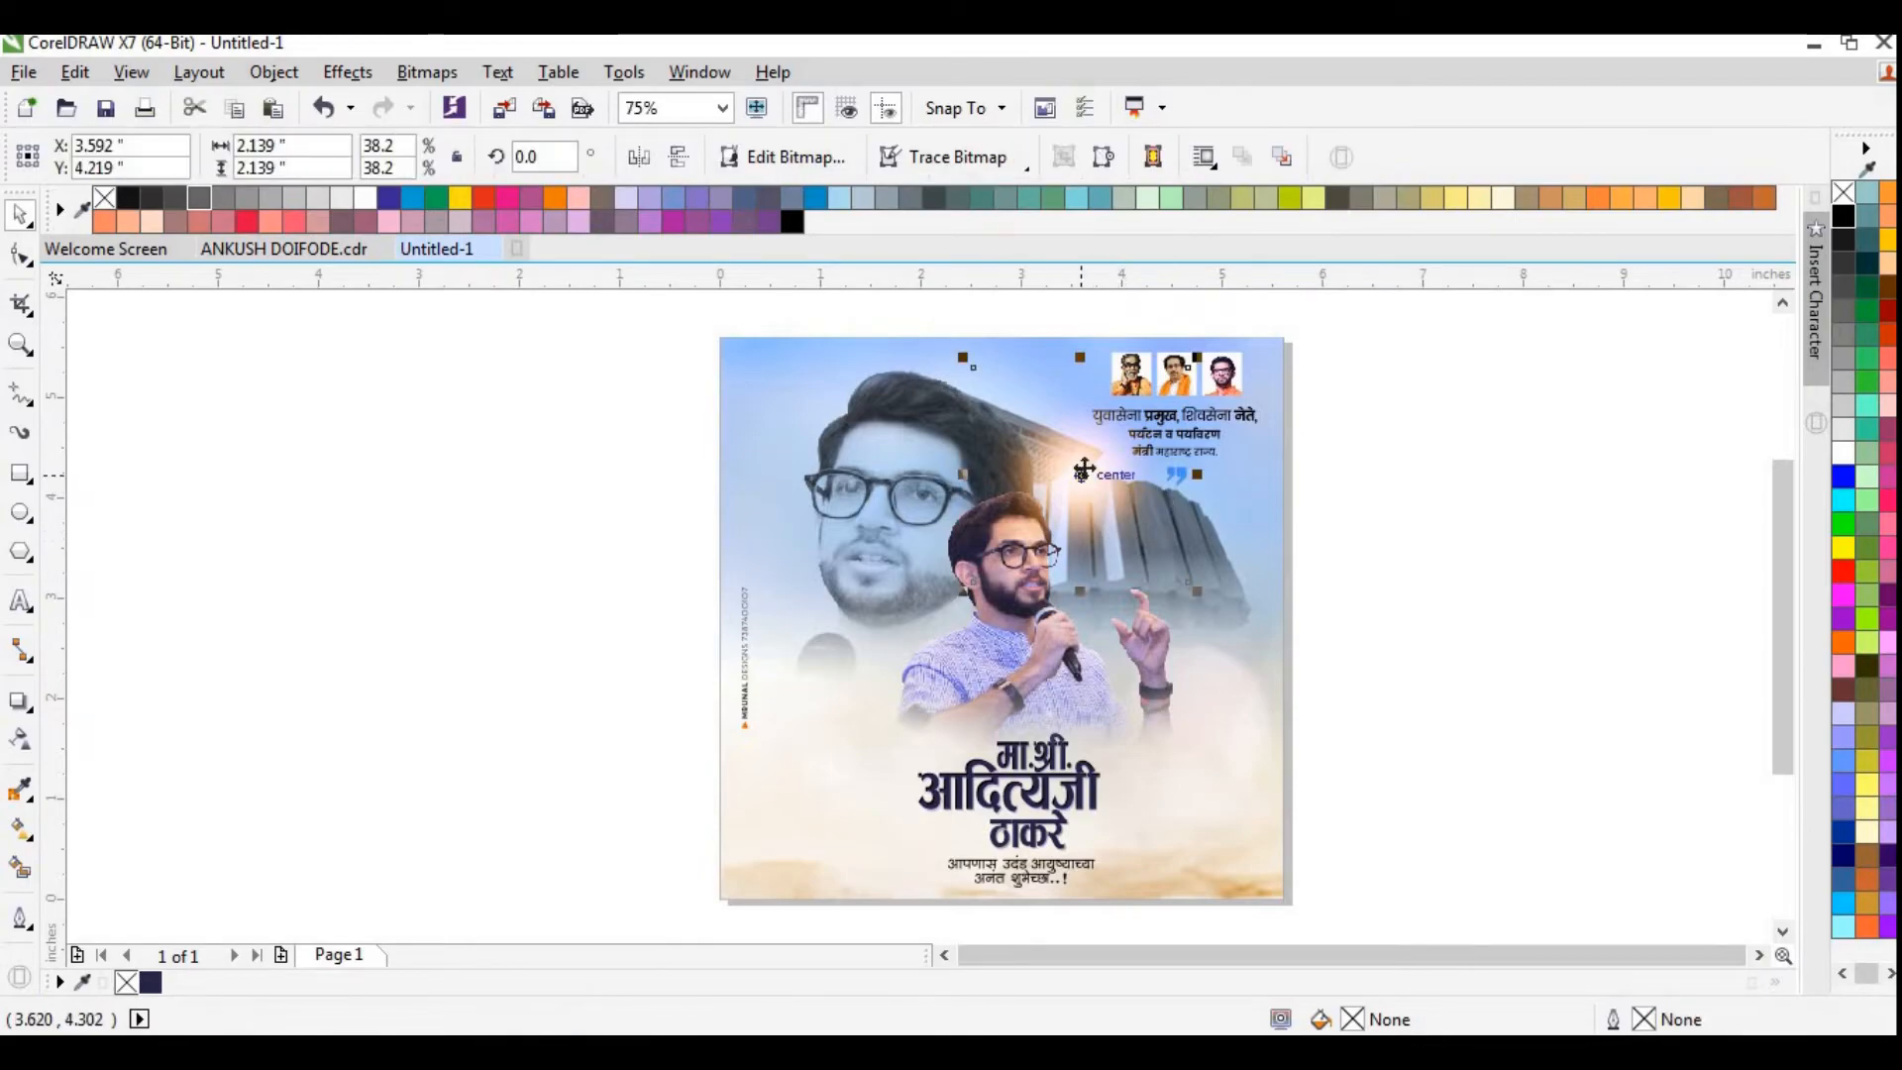
click(820, 331)
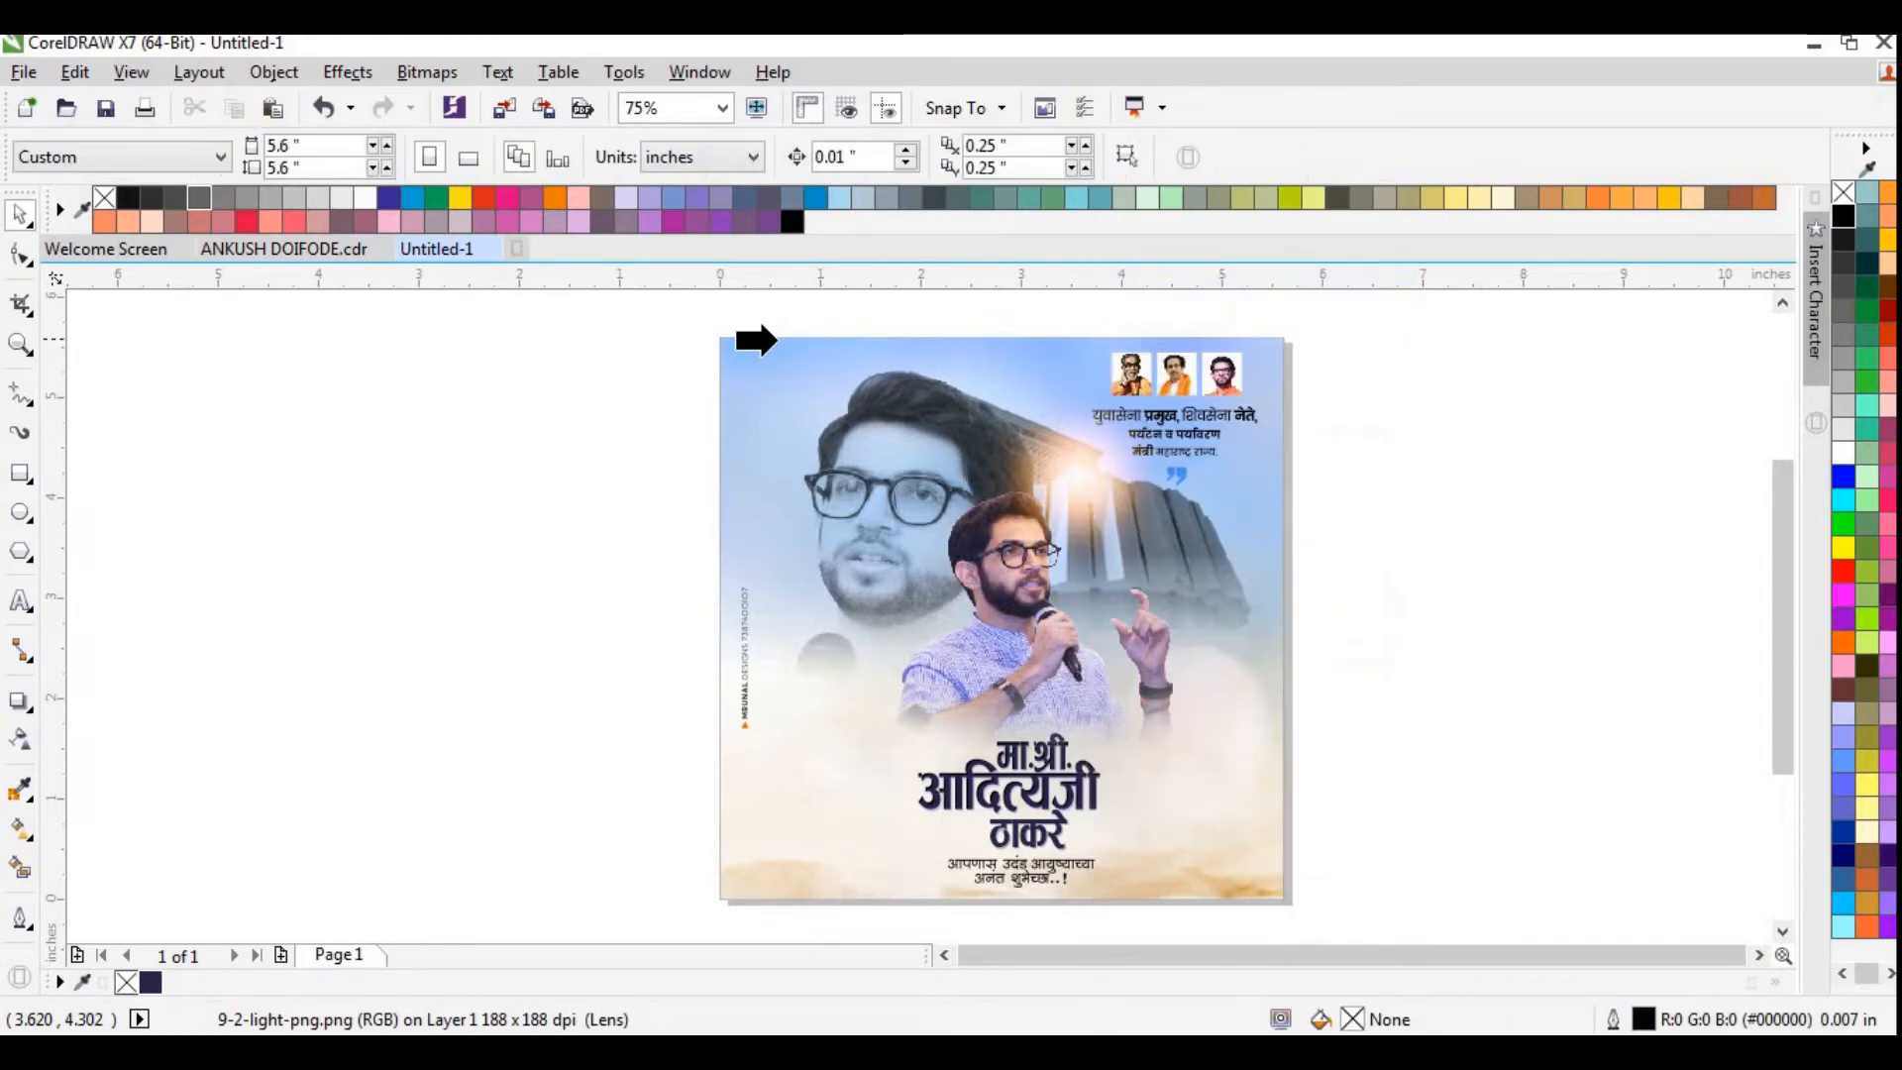
click(928, 595)
click(783, 877)
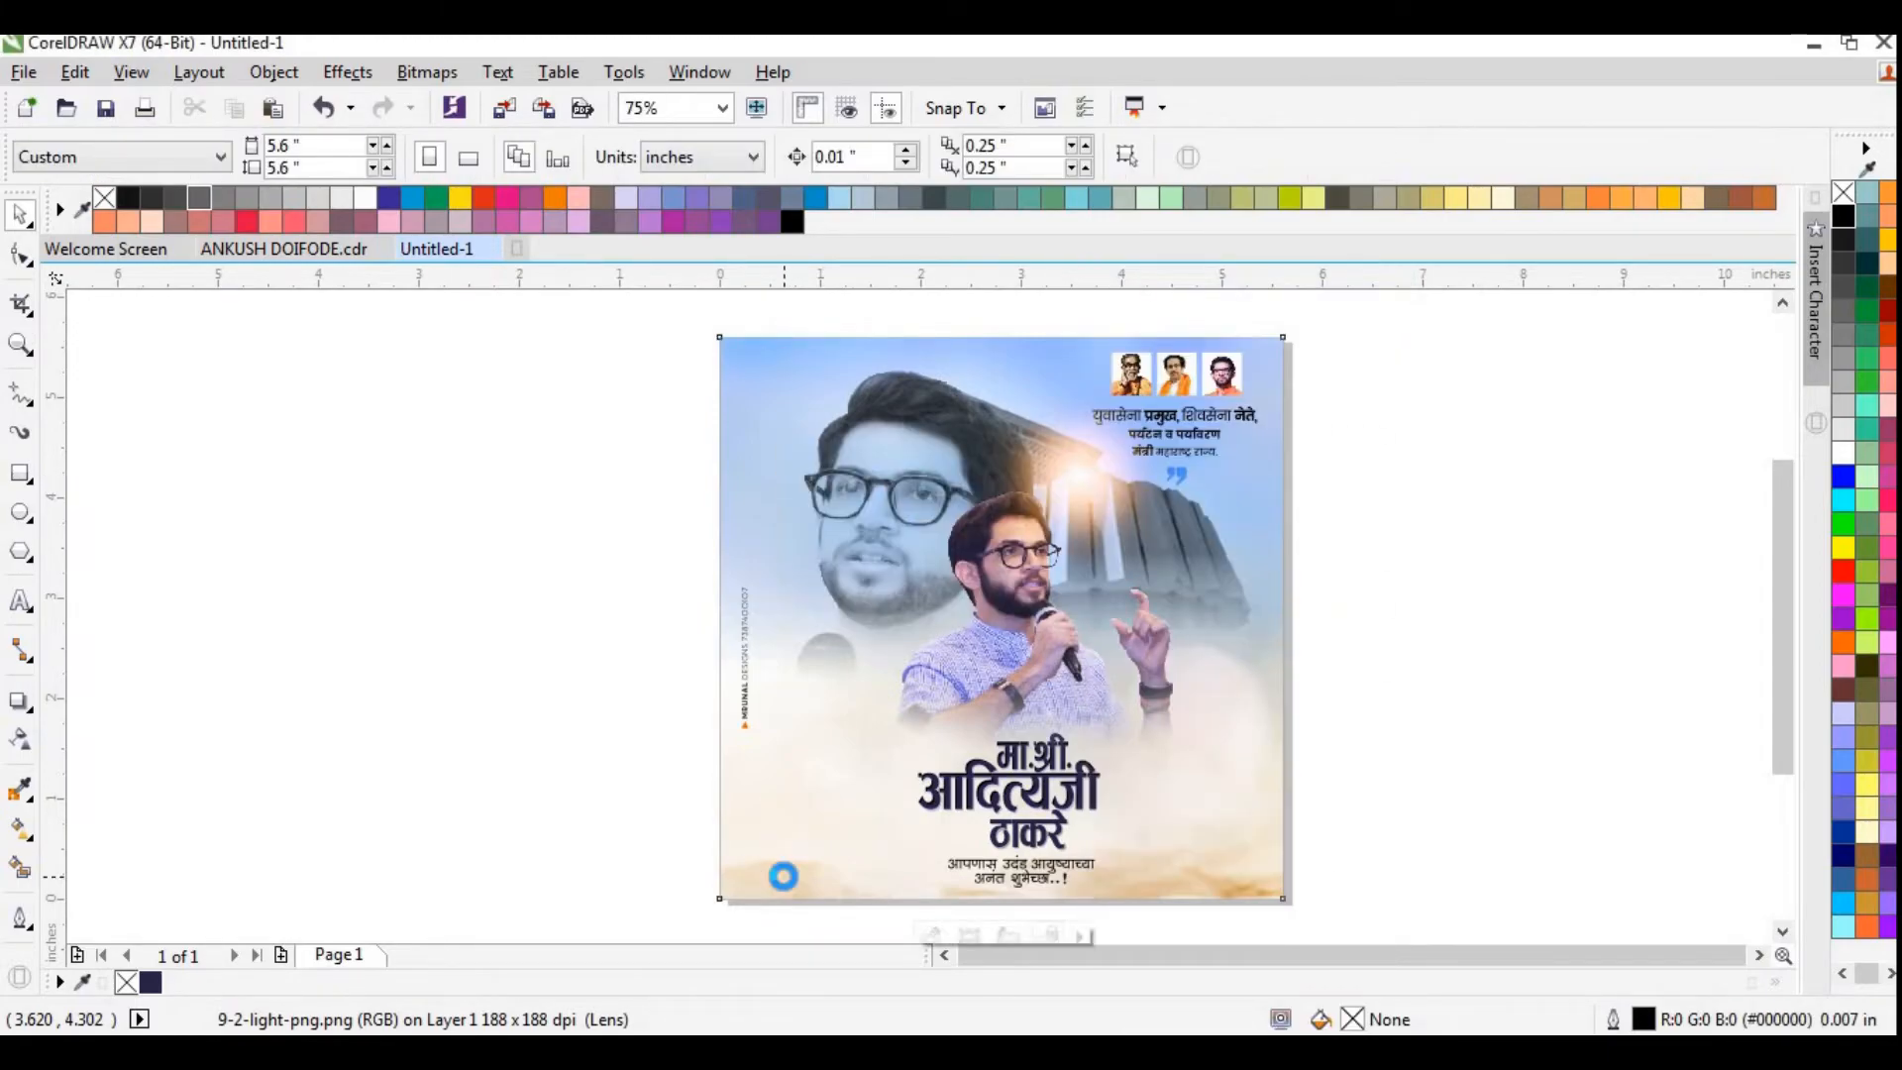
click(1405, 584)
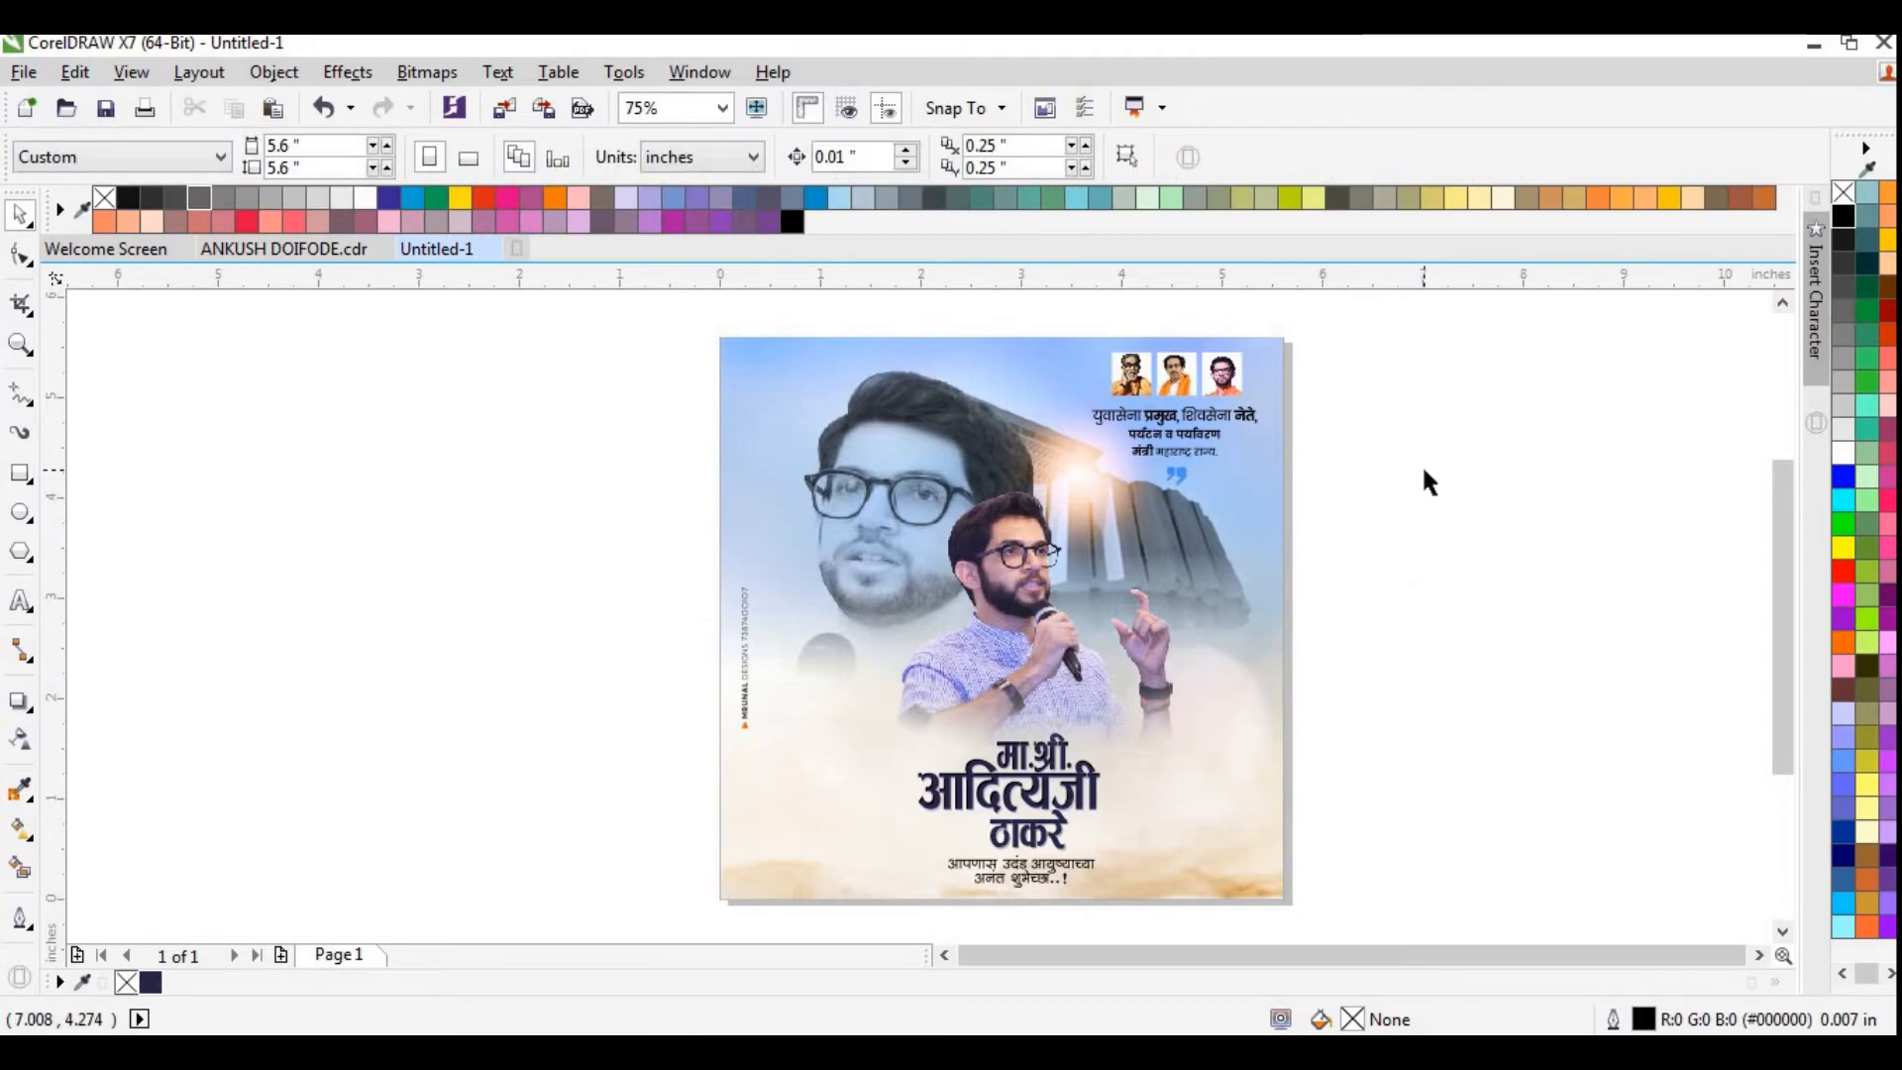
Start a Color Balance adjustment on the central portrait with the microphone, setting Cyan–Red to 7, Magenta–Green to 0 and Yellow–Blue to 1
click(981, 657)
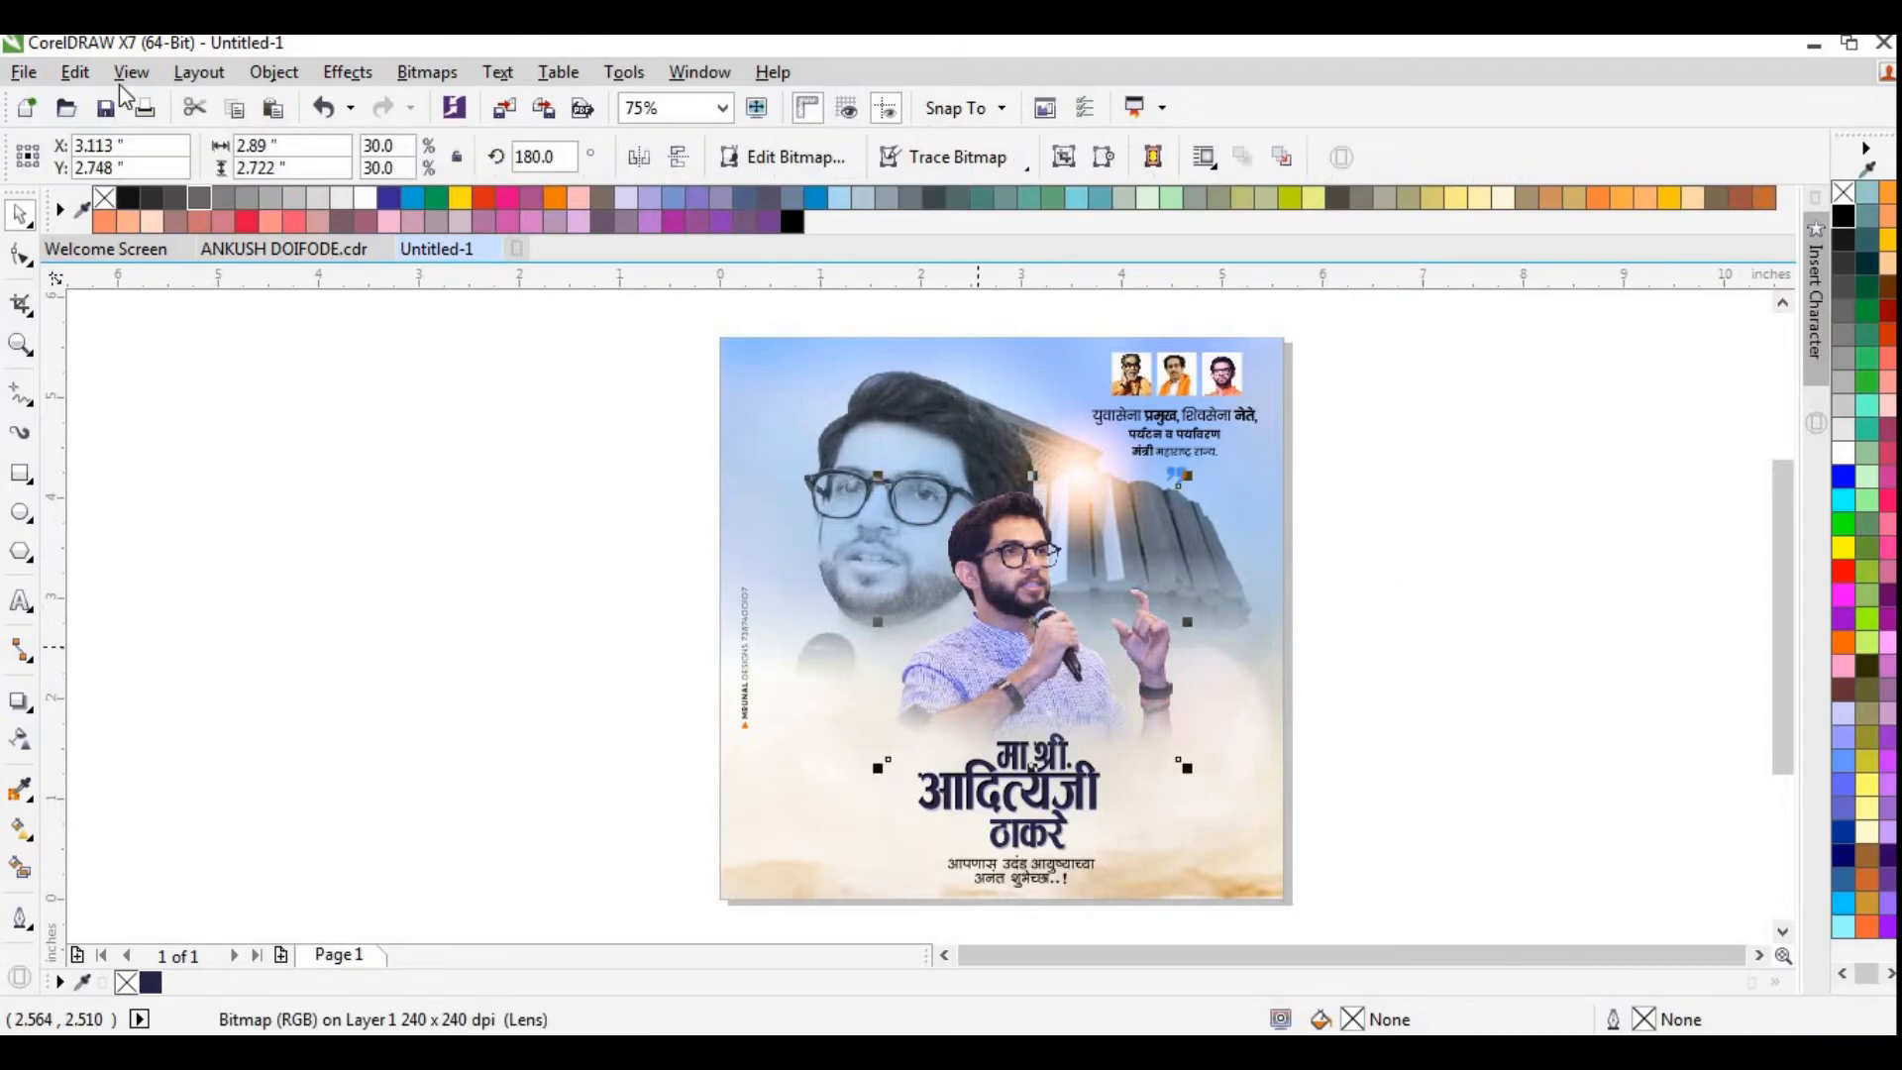
click(349, 73)
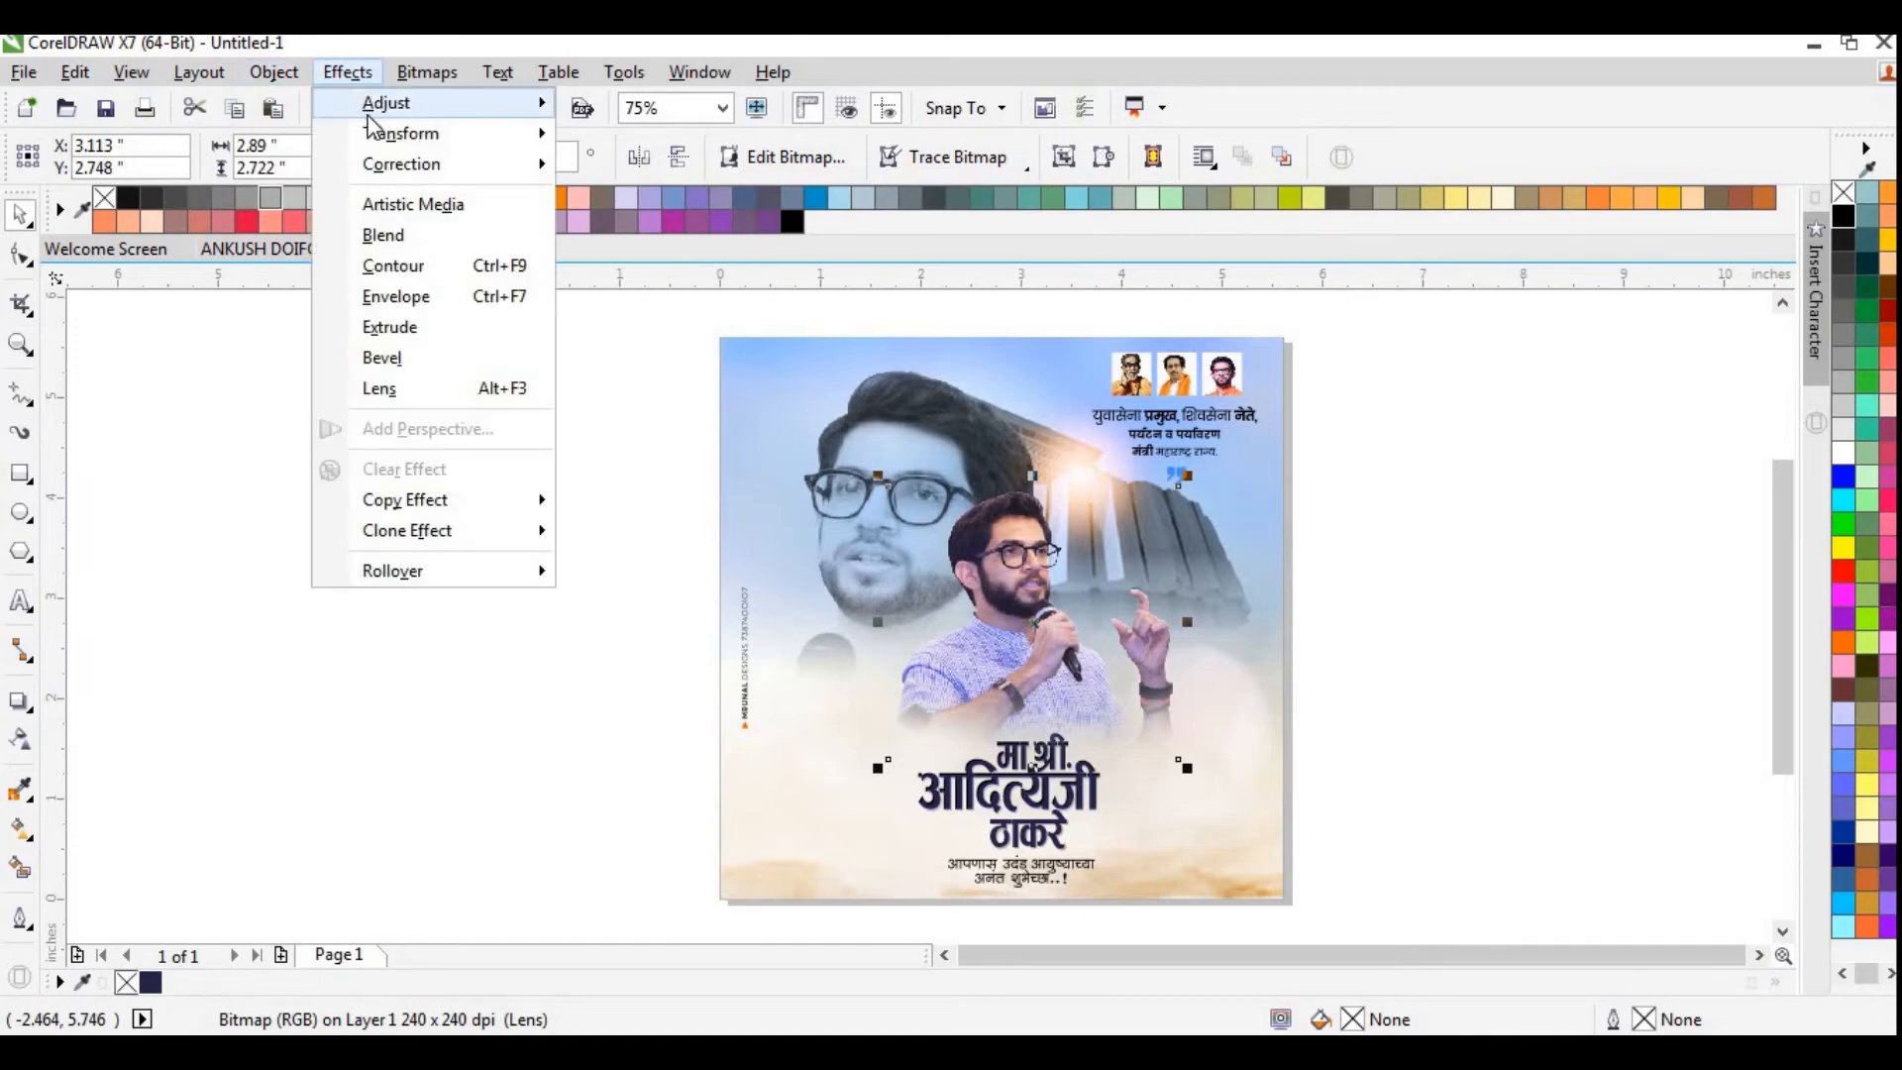
mouse_move(397, 103)
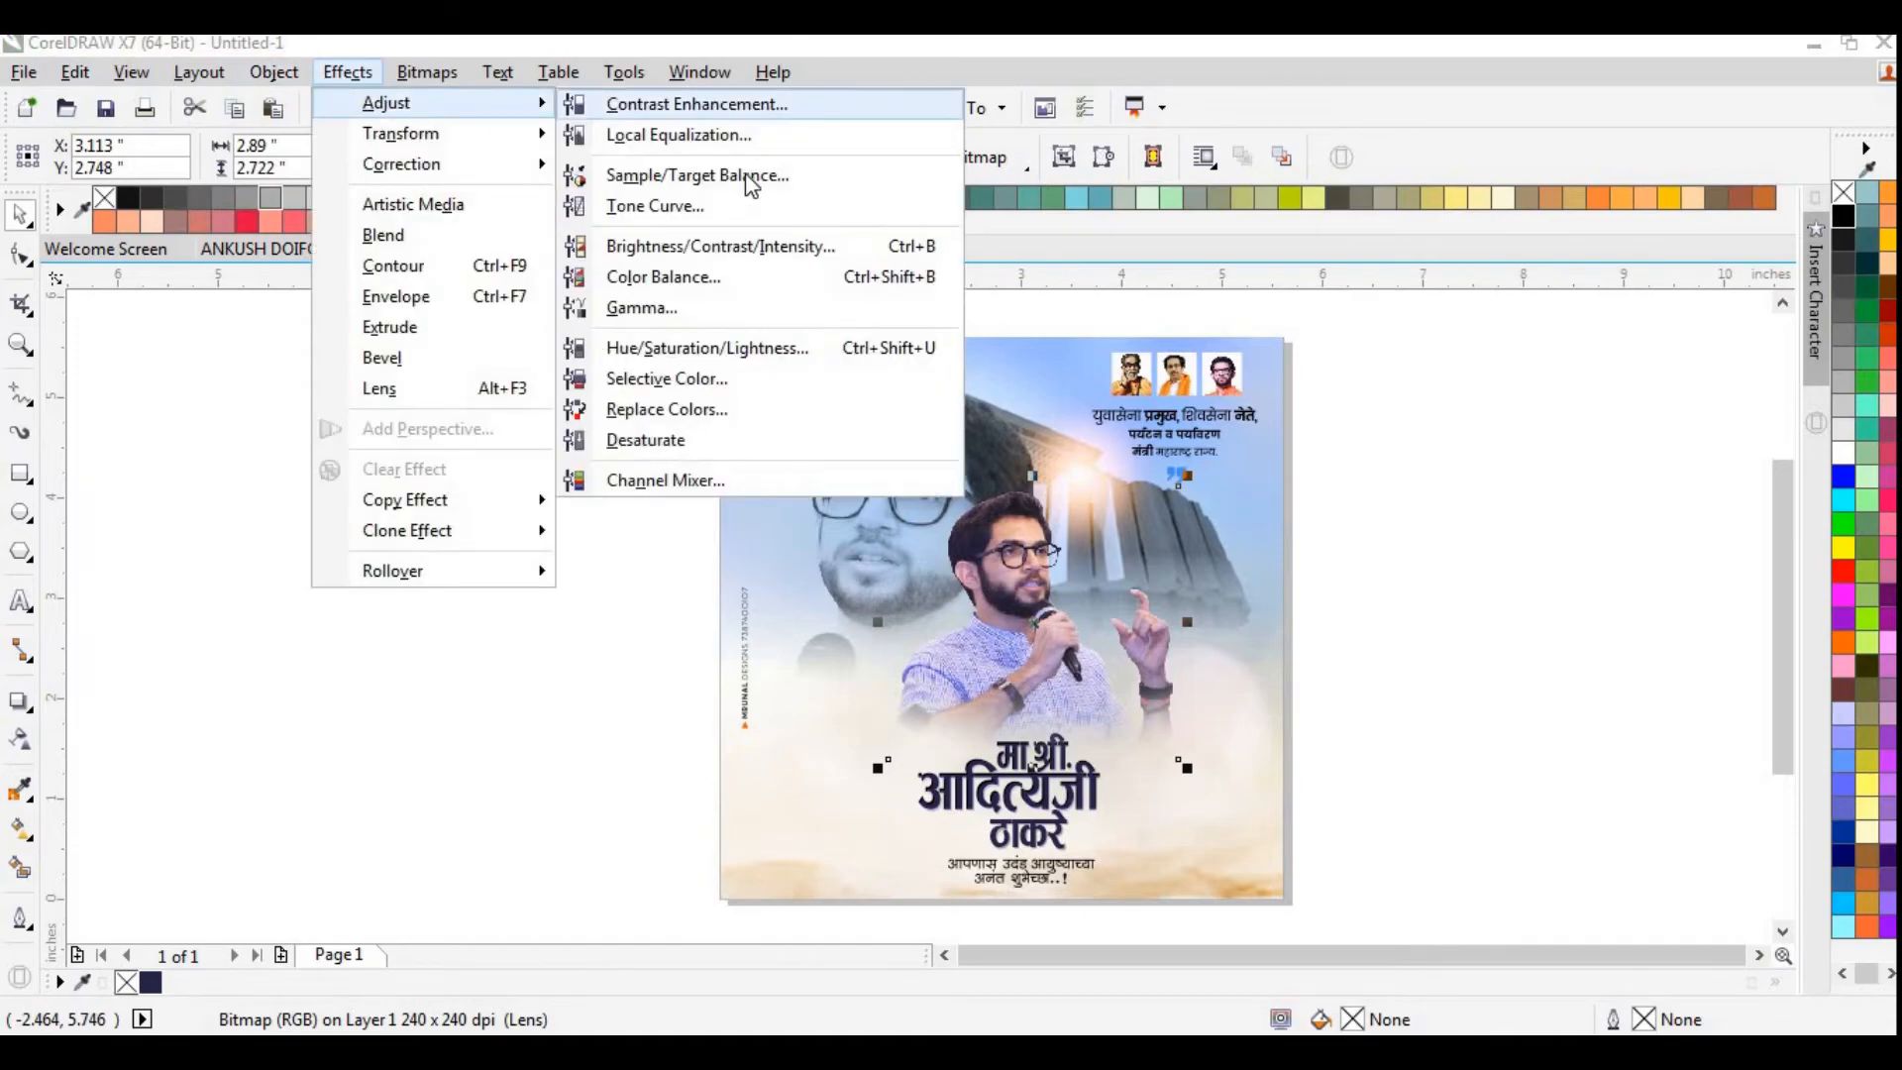
click(705, 286)
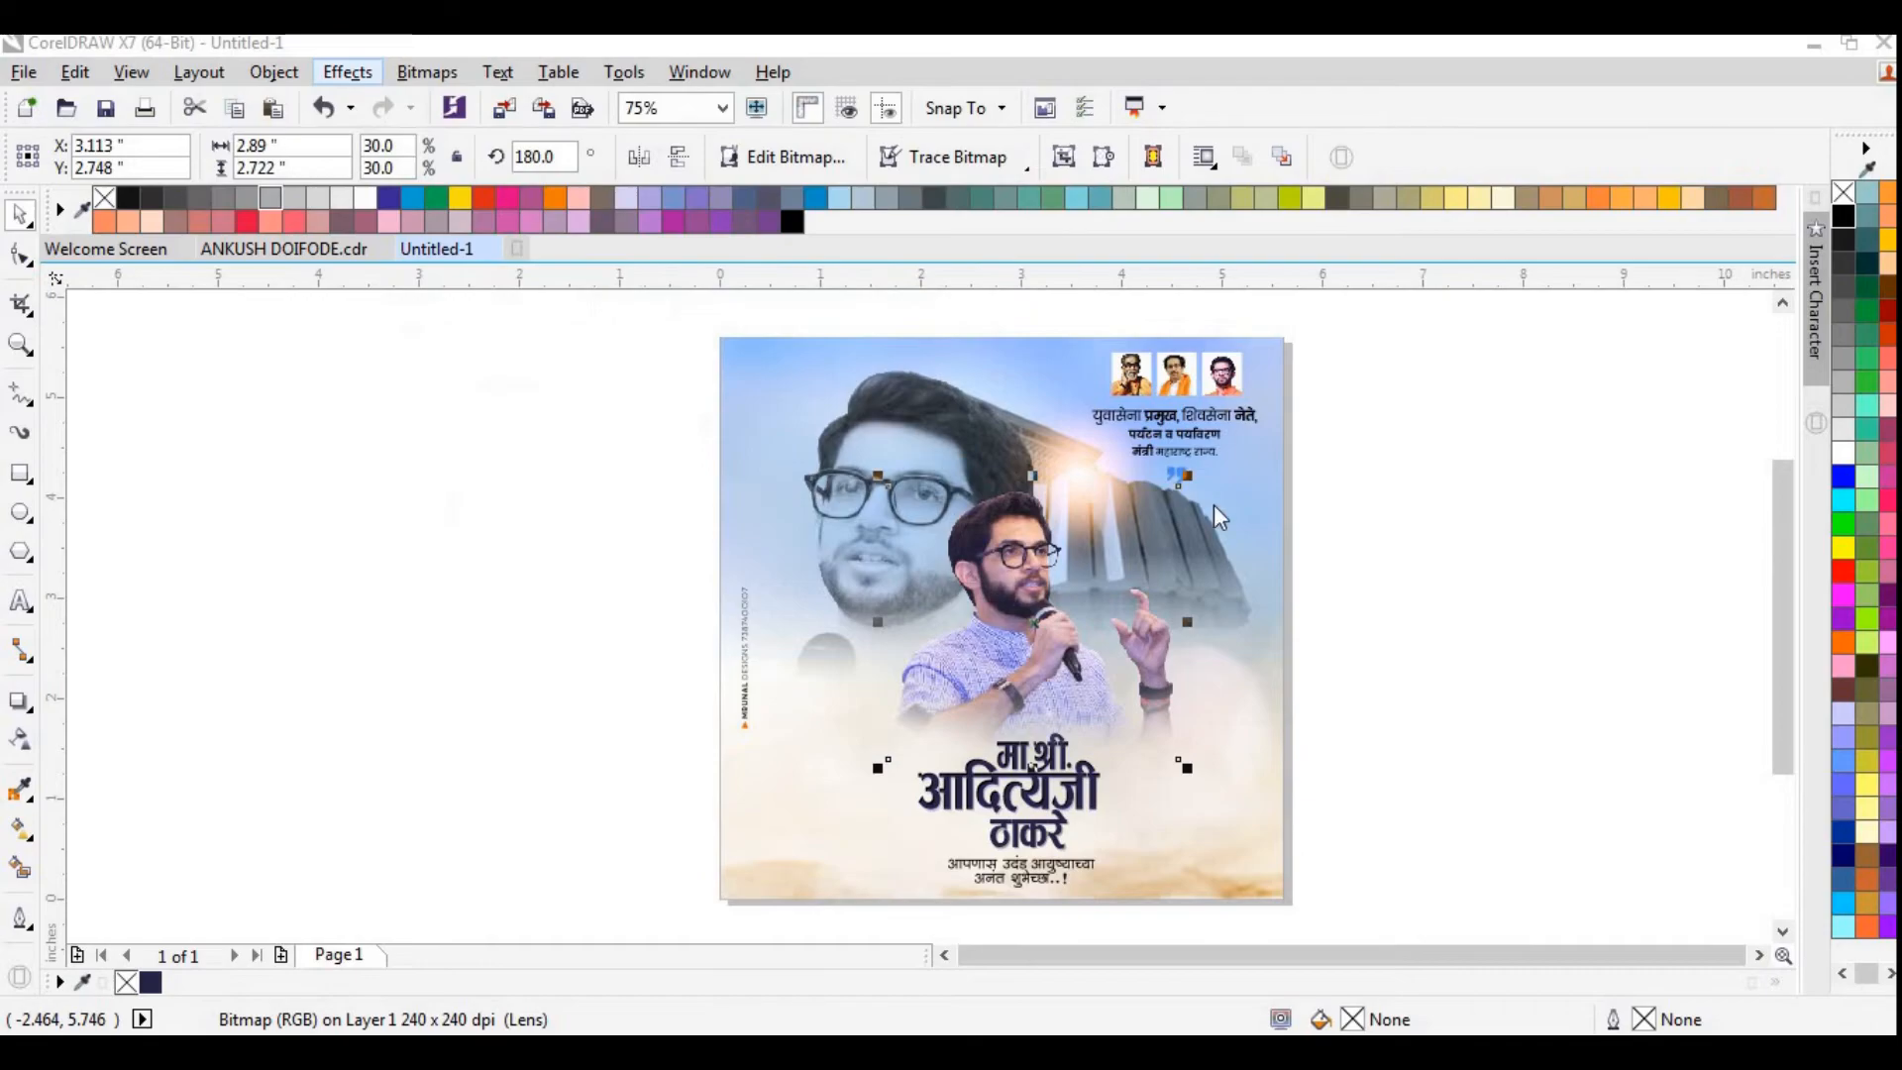
drag(988, 399, 450, 302)
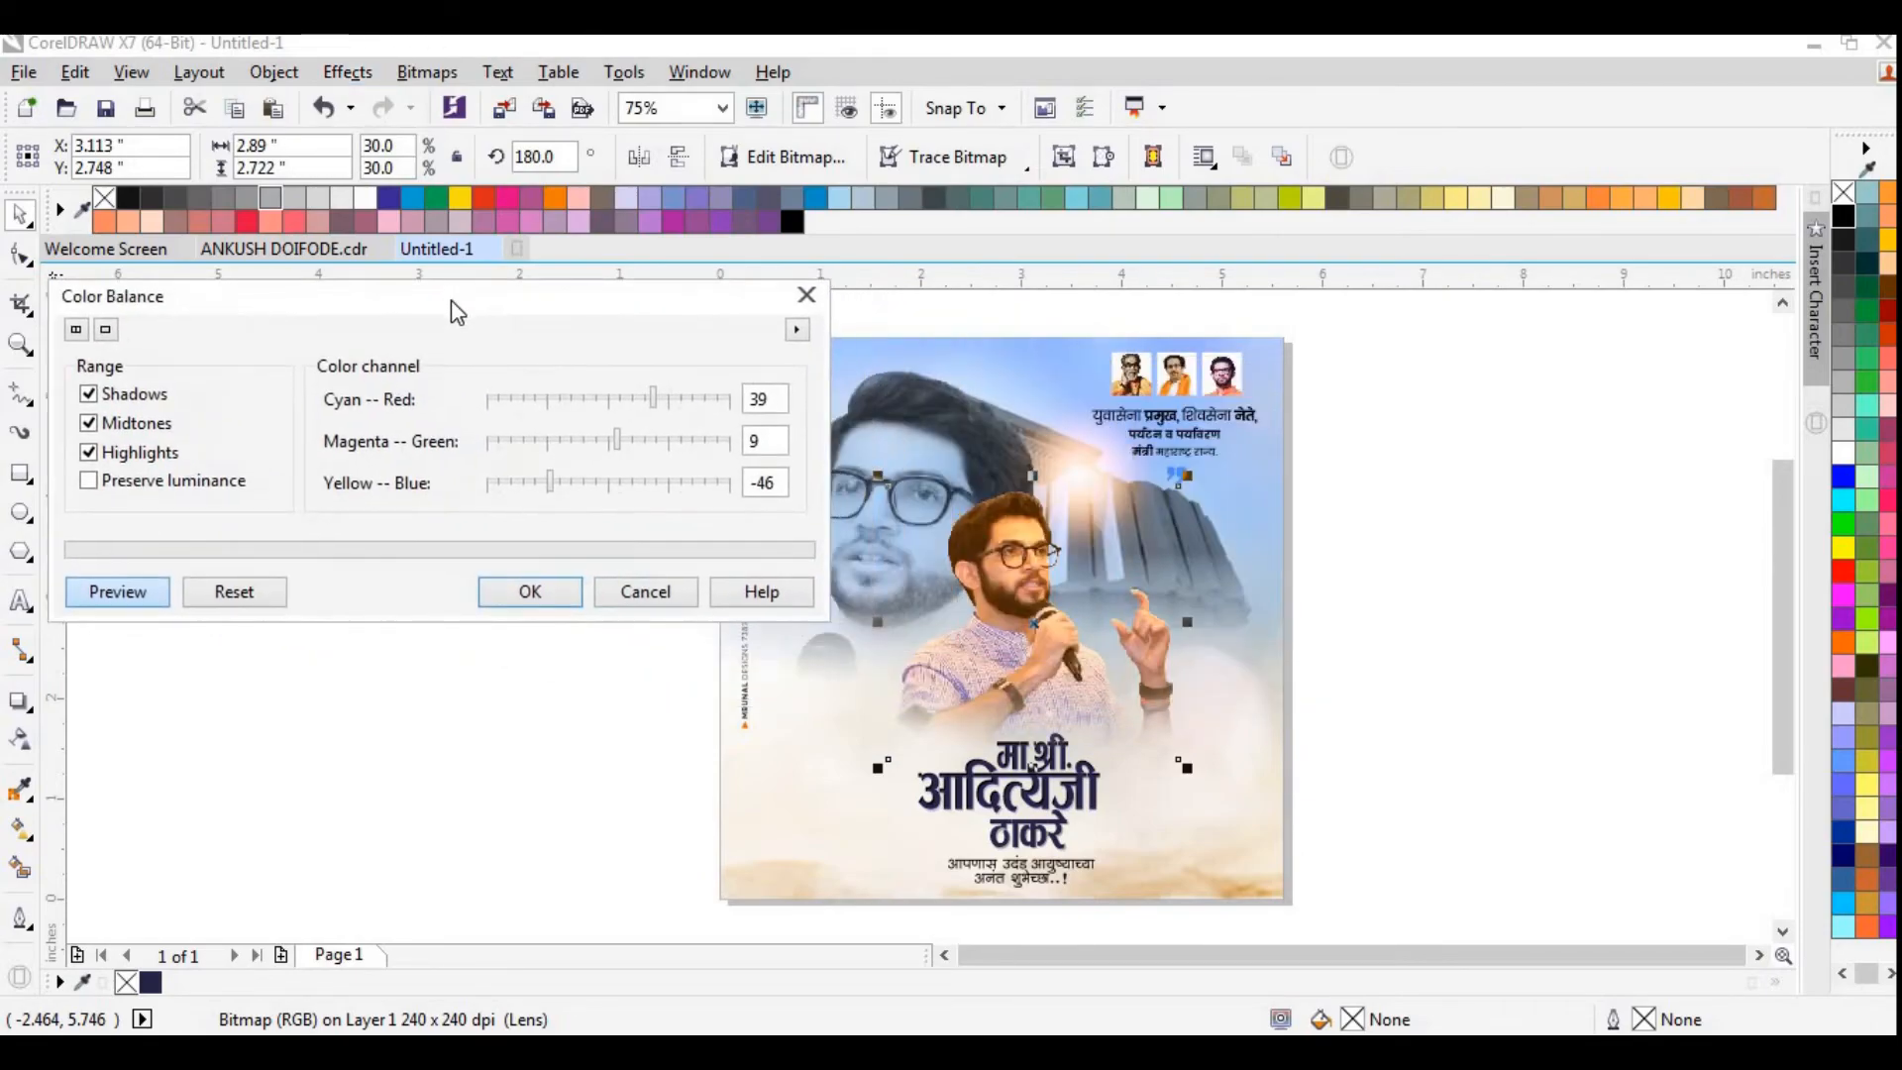
click(591, 478)
drag(591, 448, 590, 404)
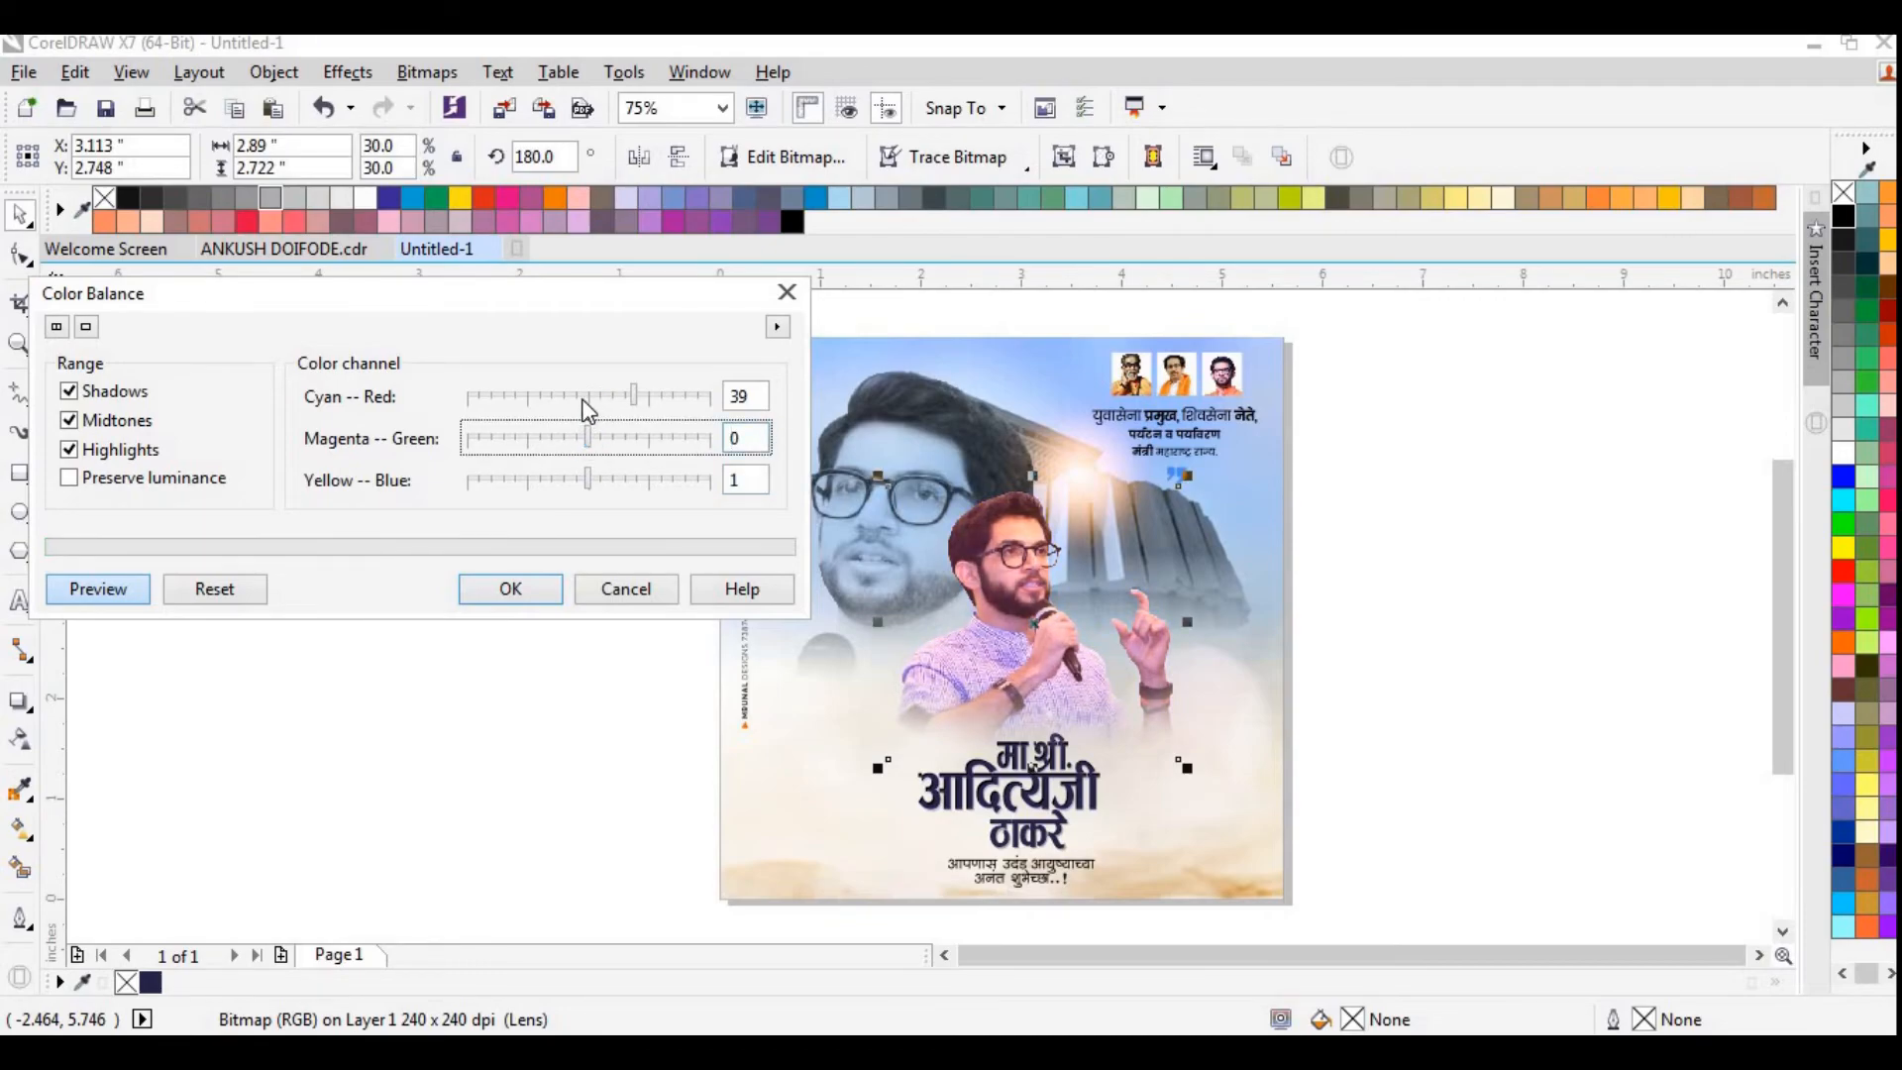
click(584, 401)
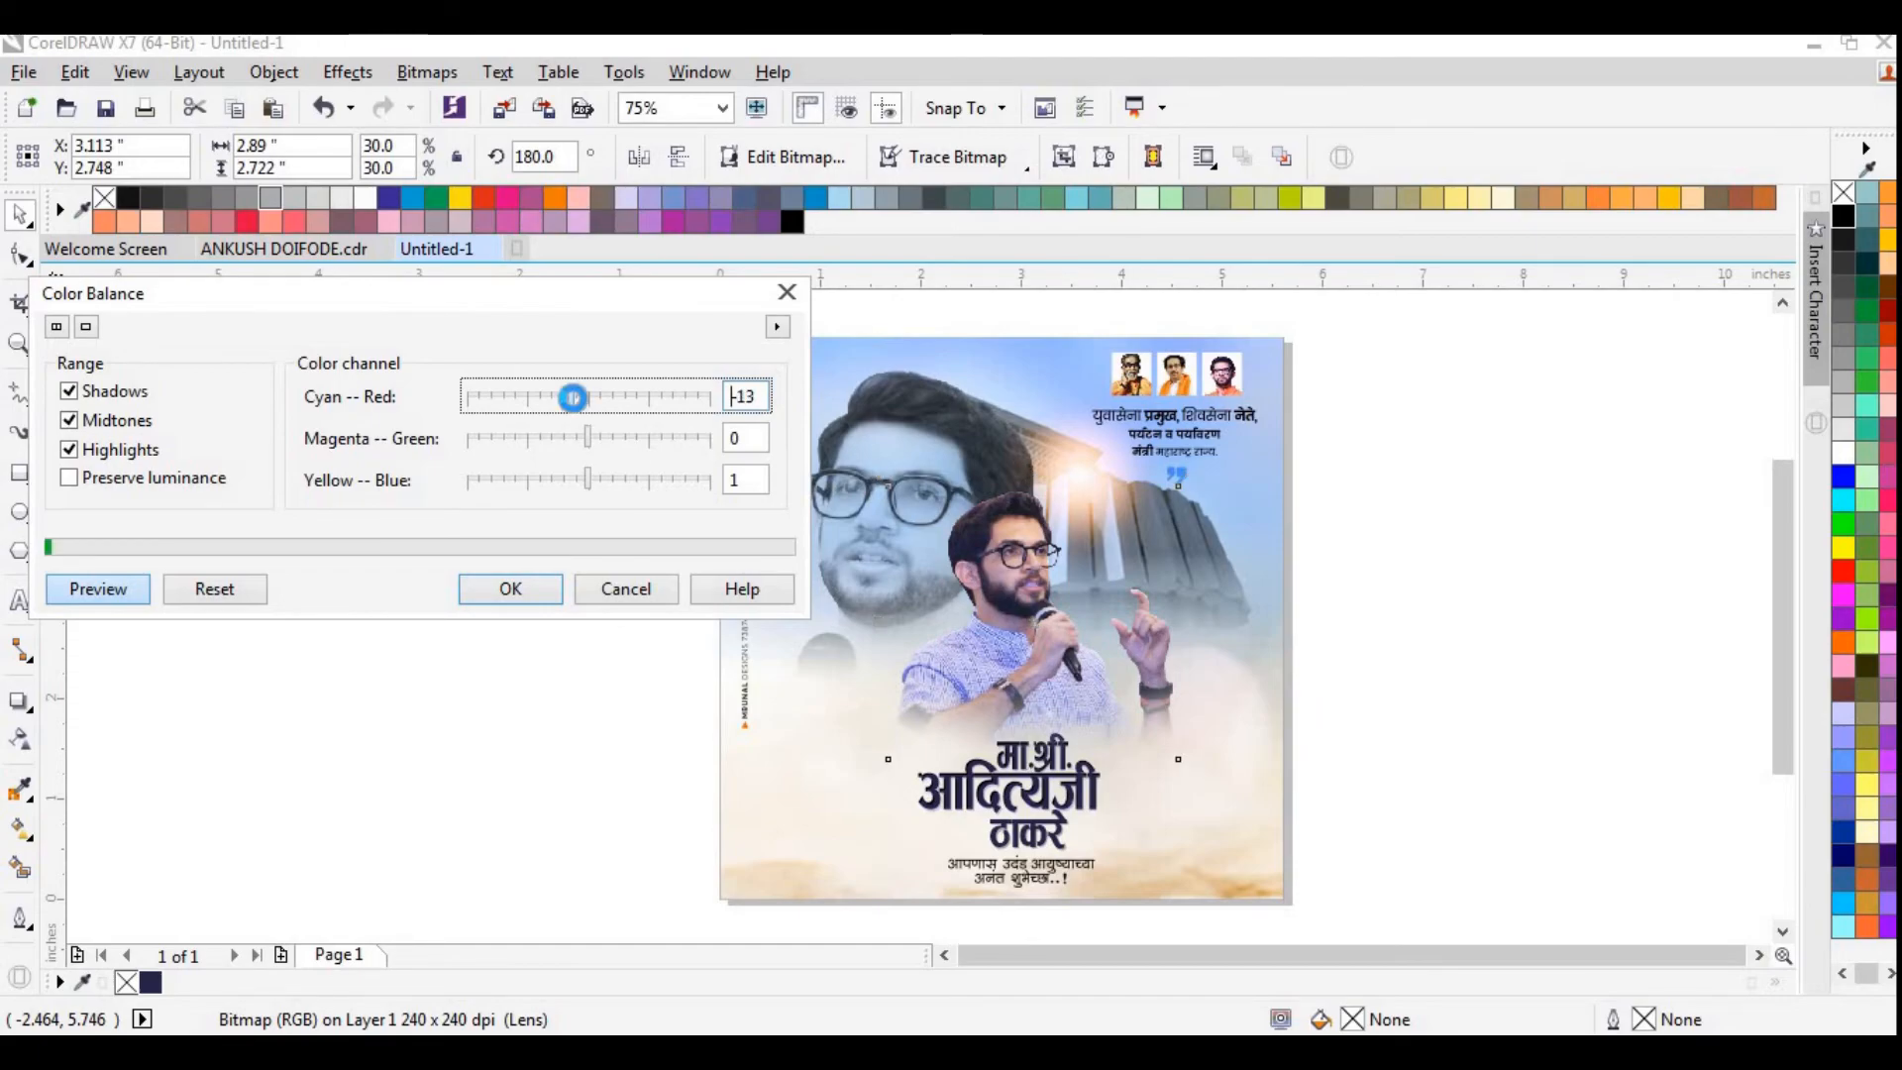
drag(573, 398, 599, 412)
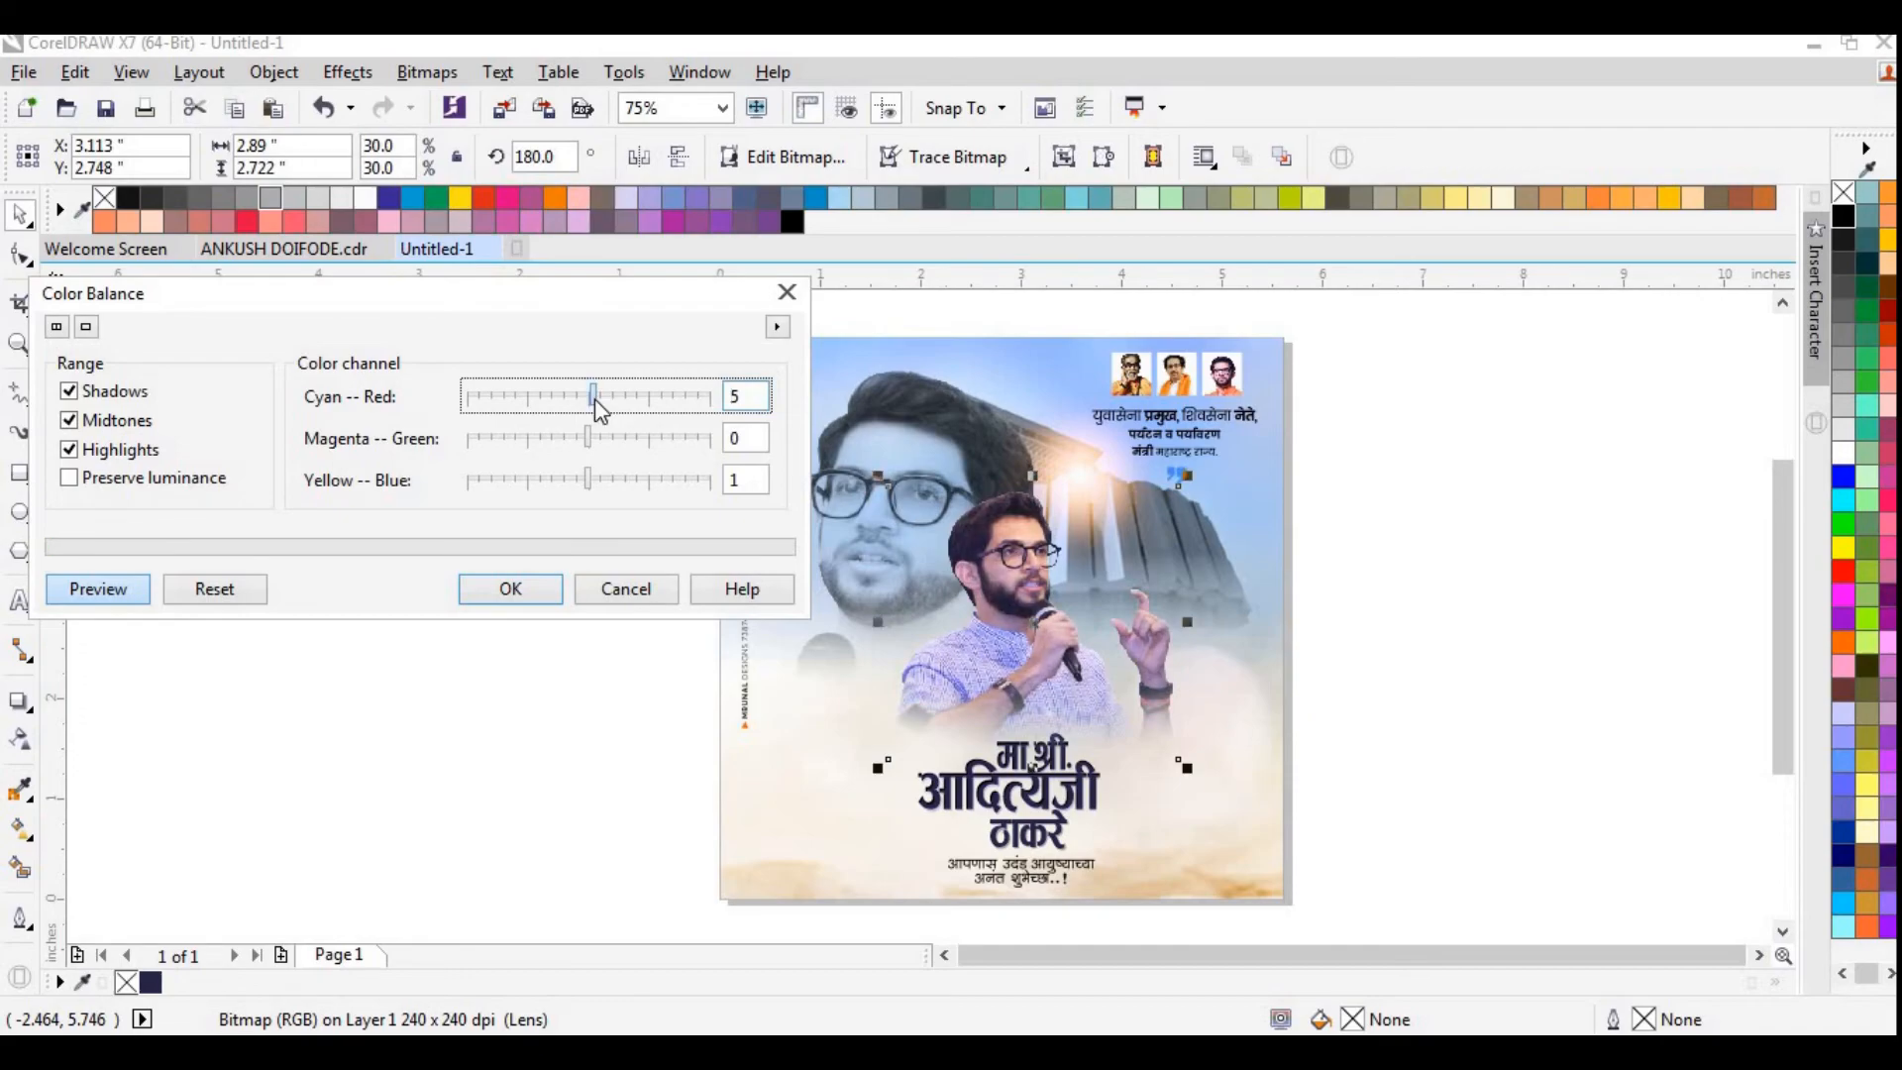
drag(595, 400, 601, 402)
Set the central portrait's Magenta–Green balance to 5 and Yellow–Blue to 2, and apply the color balance
drag(595, 441, 594, 436)
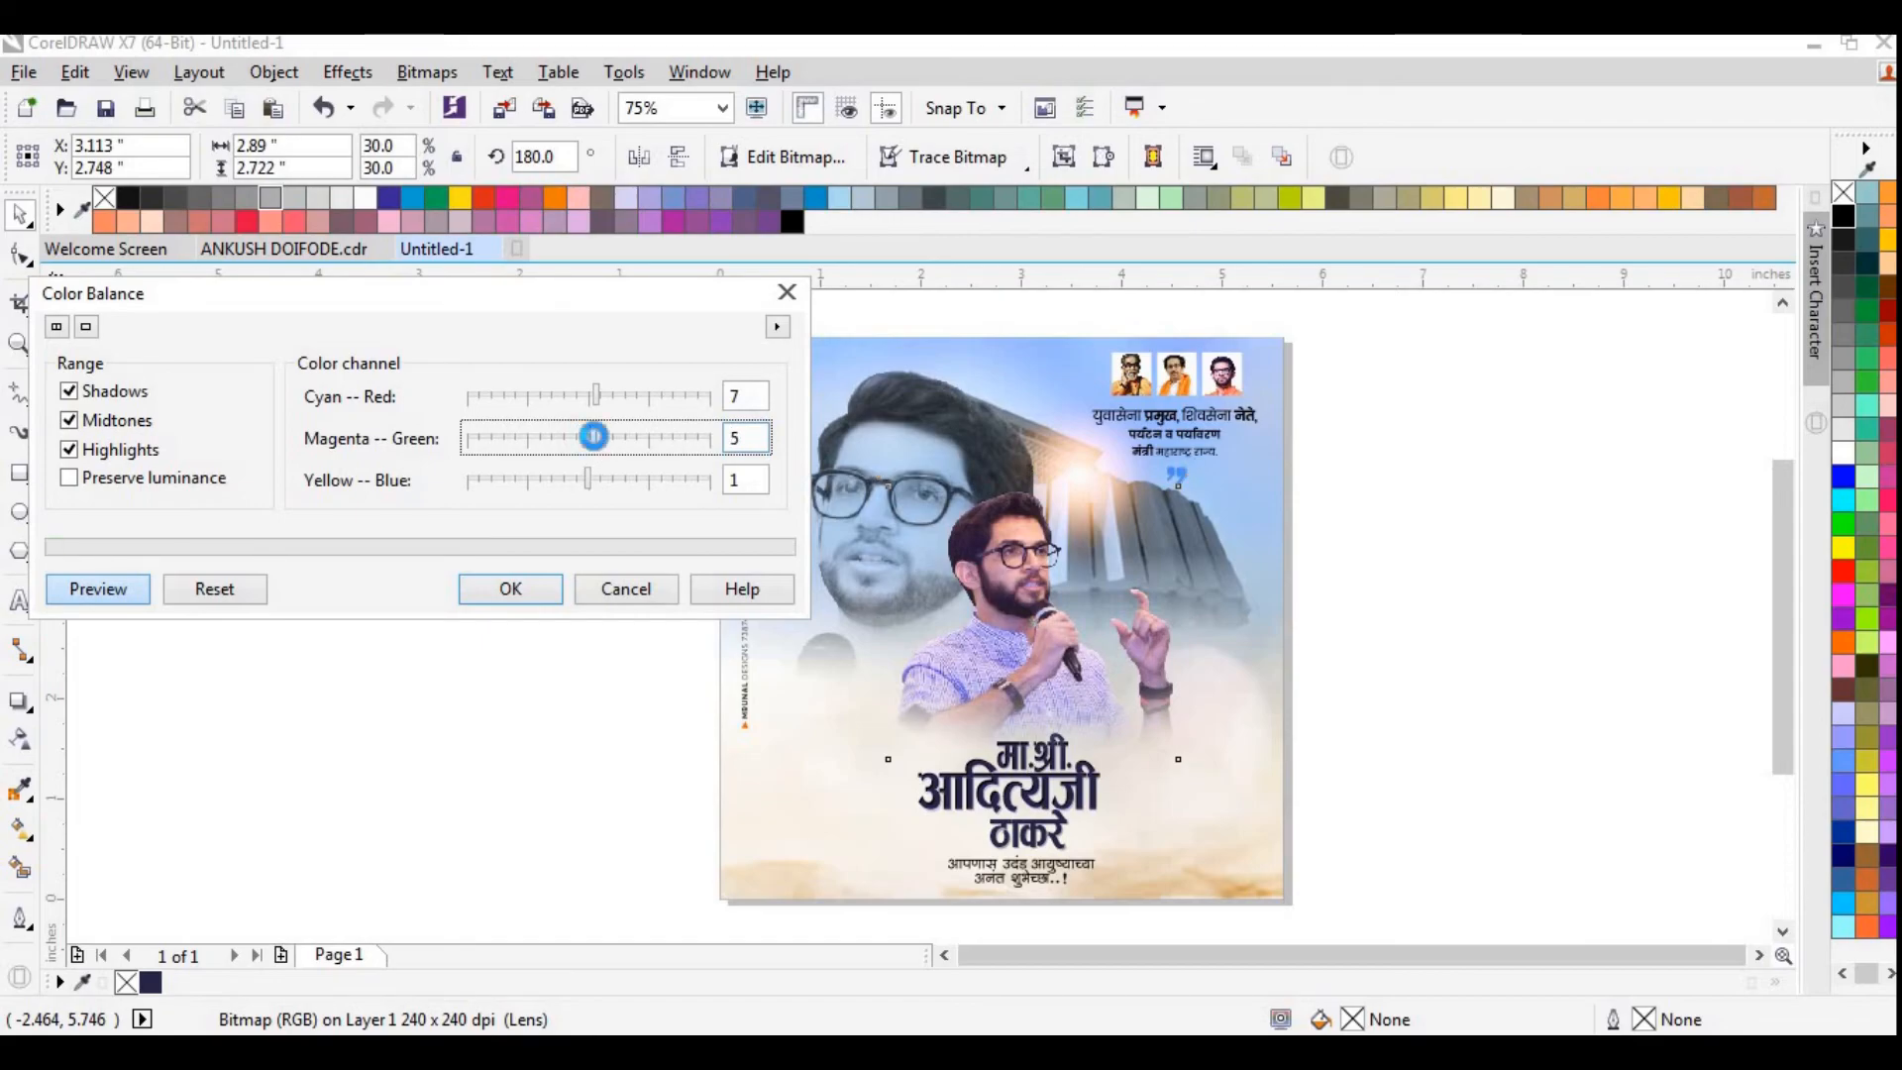
mouse_move(592, 486)
mouse_down()
mouse_move(607, 486)
mouse_move(581, 481)
mouse_up()
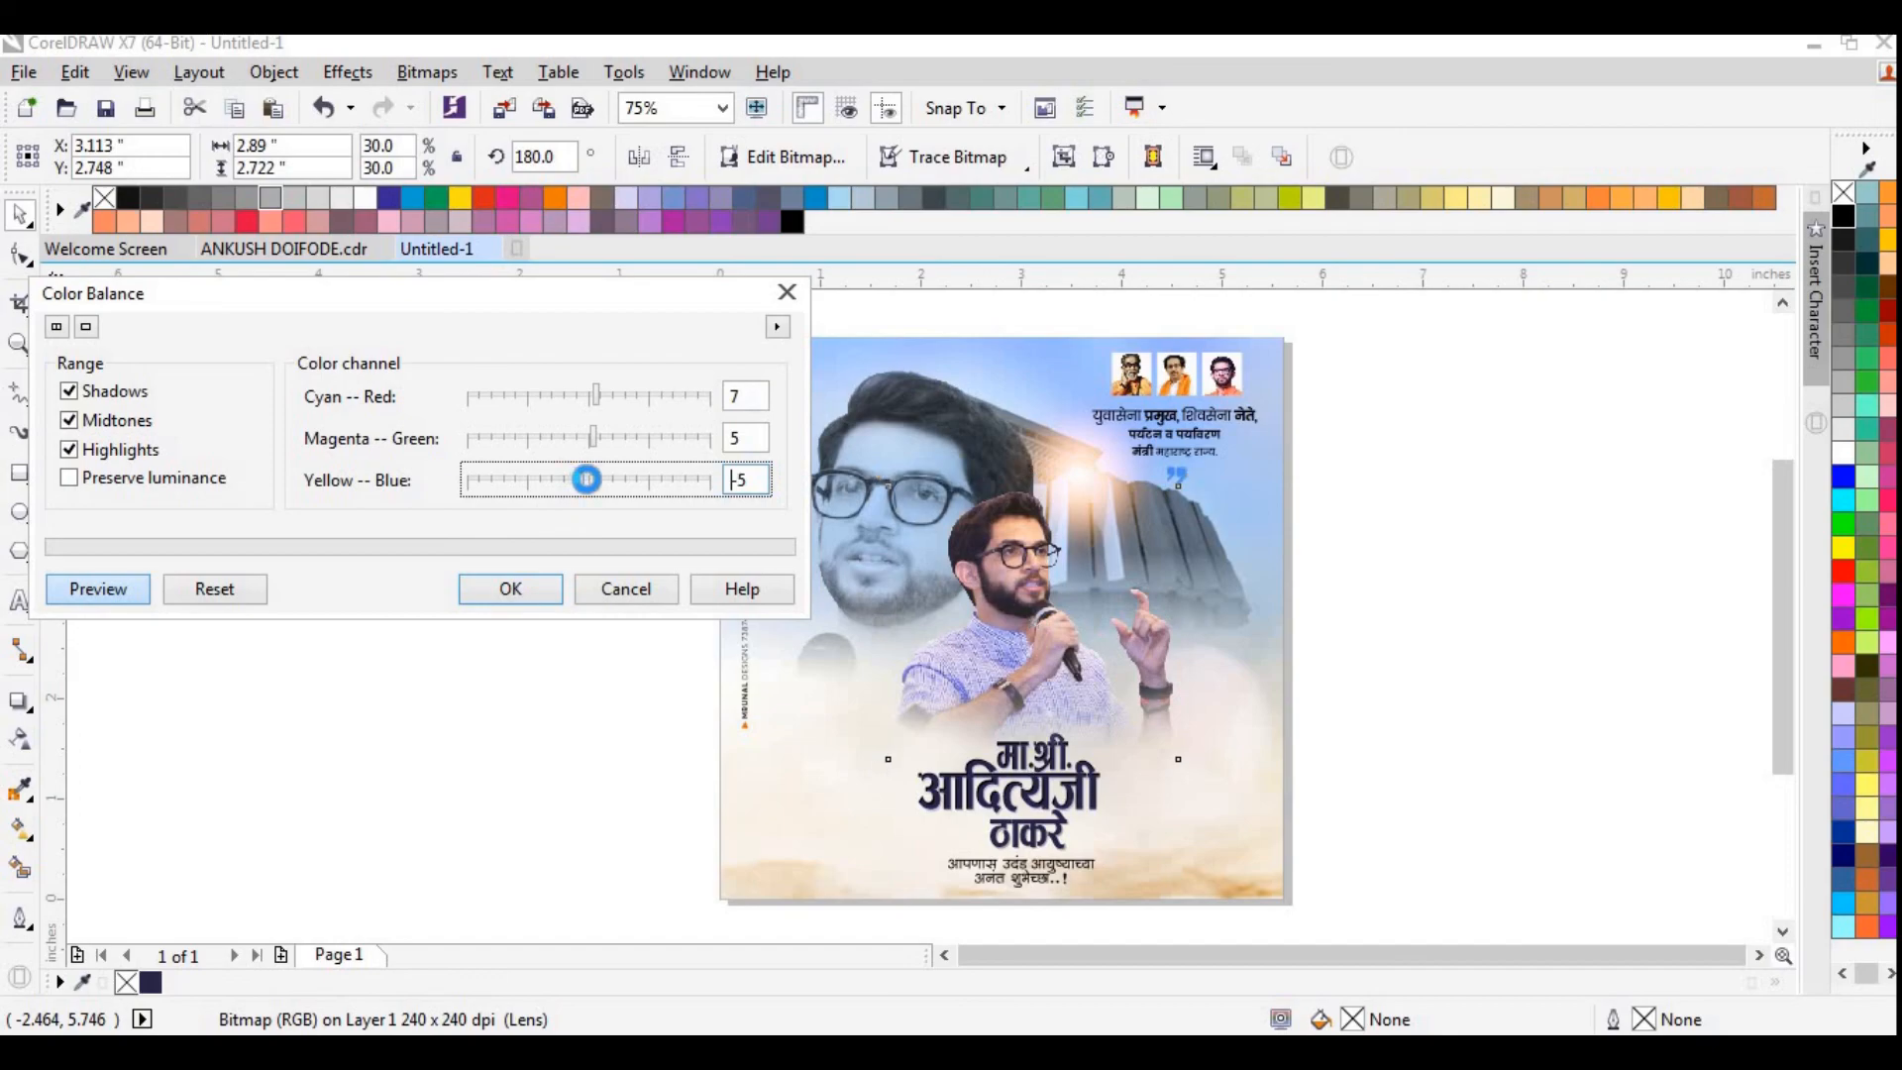
click(591, 482)
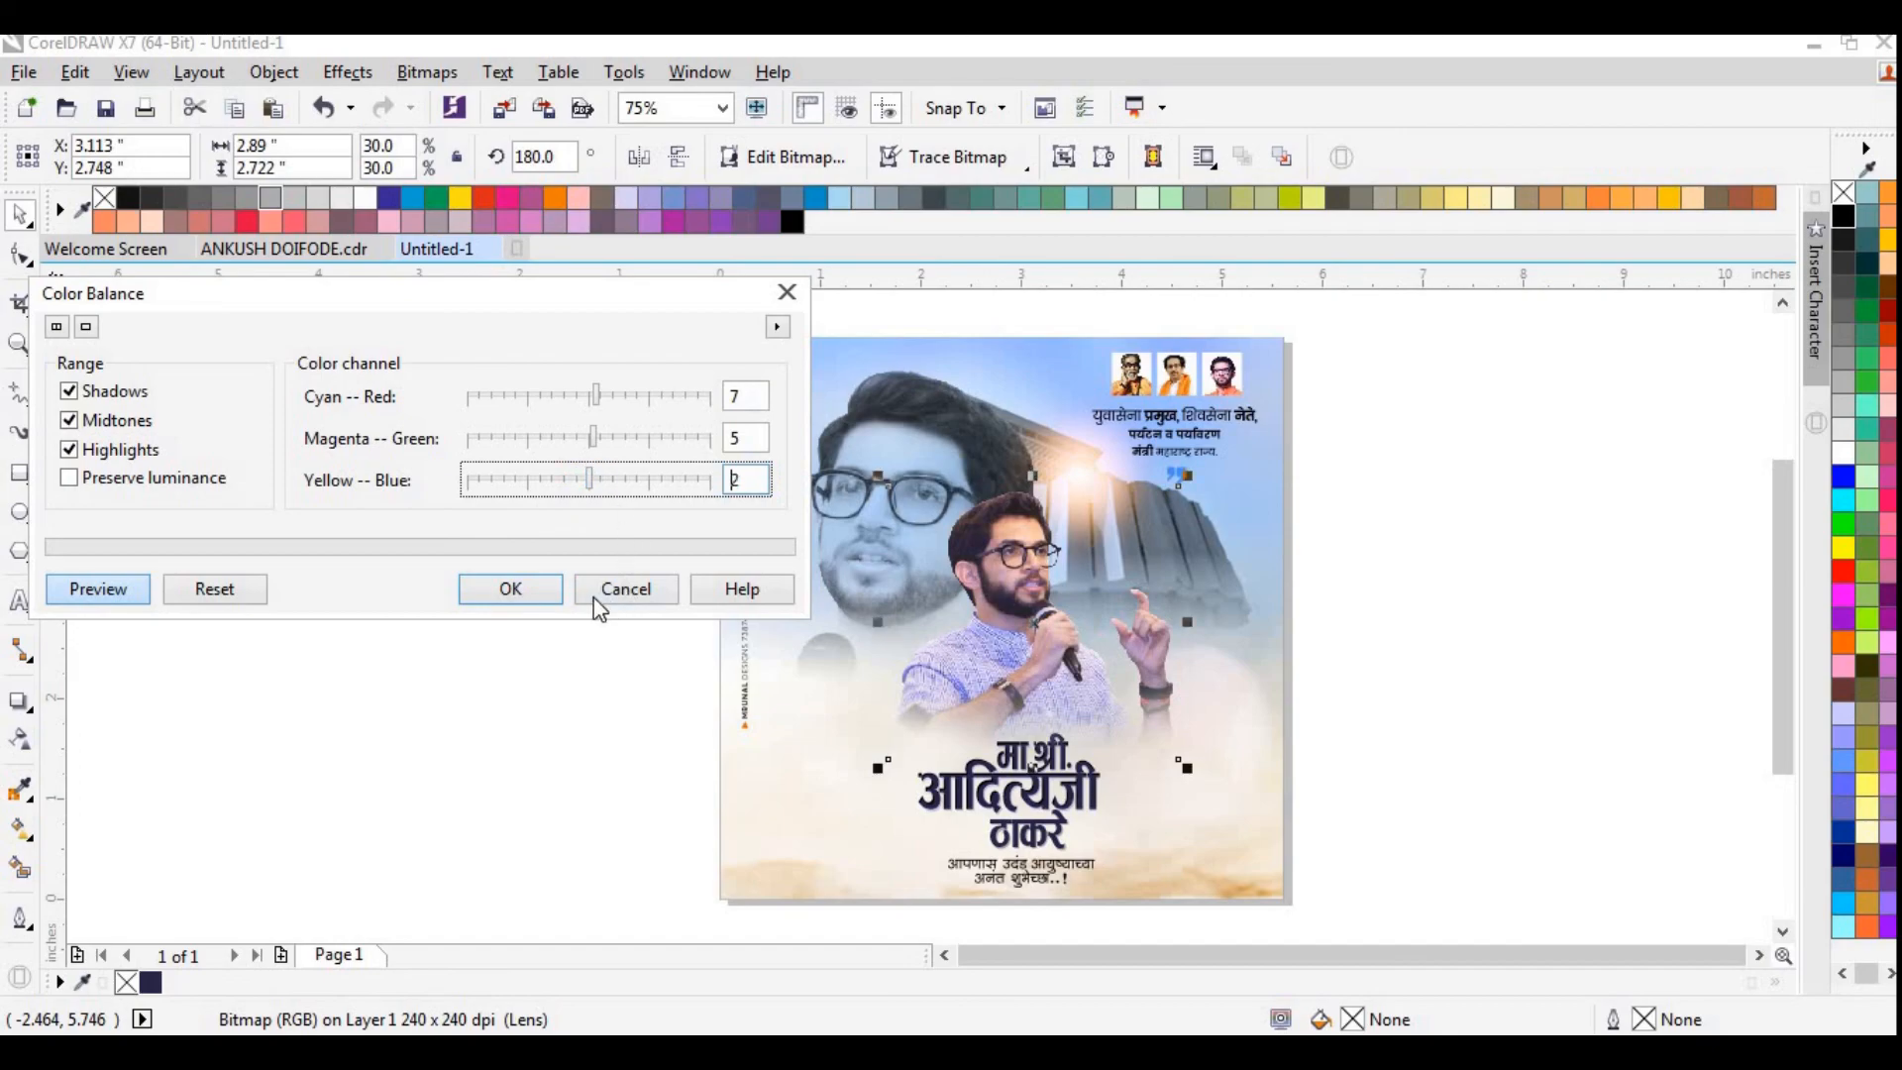
click(547, 594)
click(1361, 494)
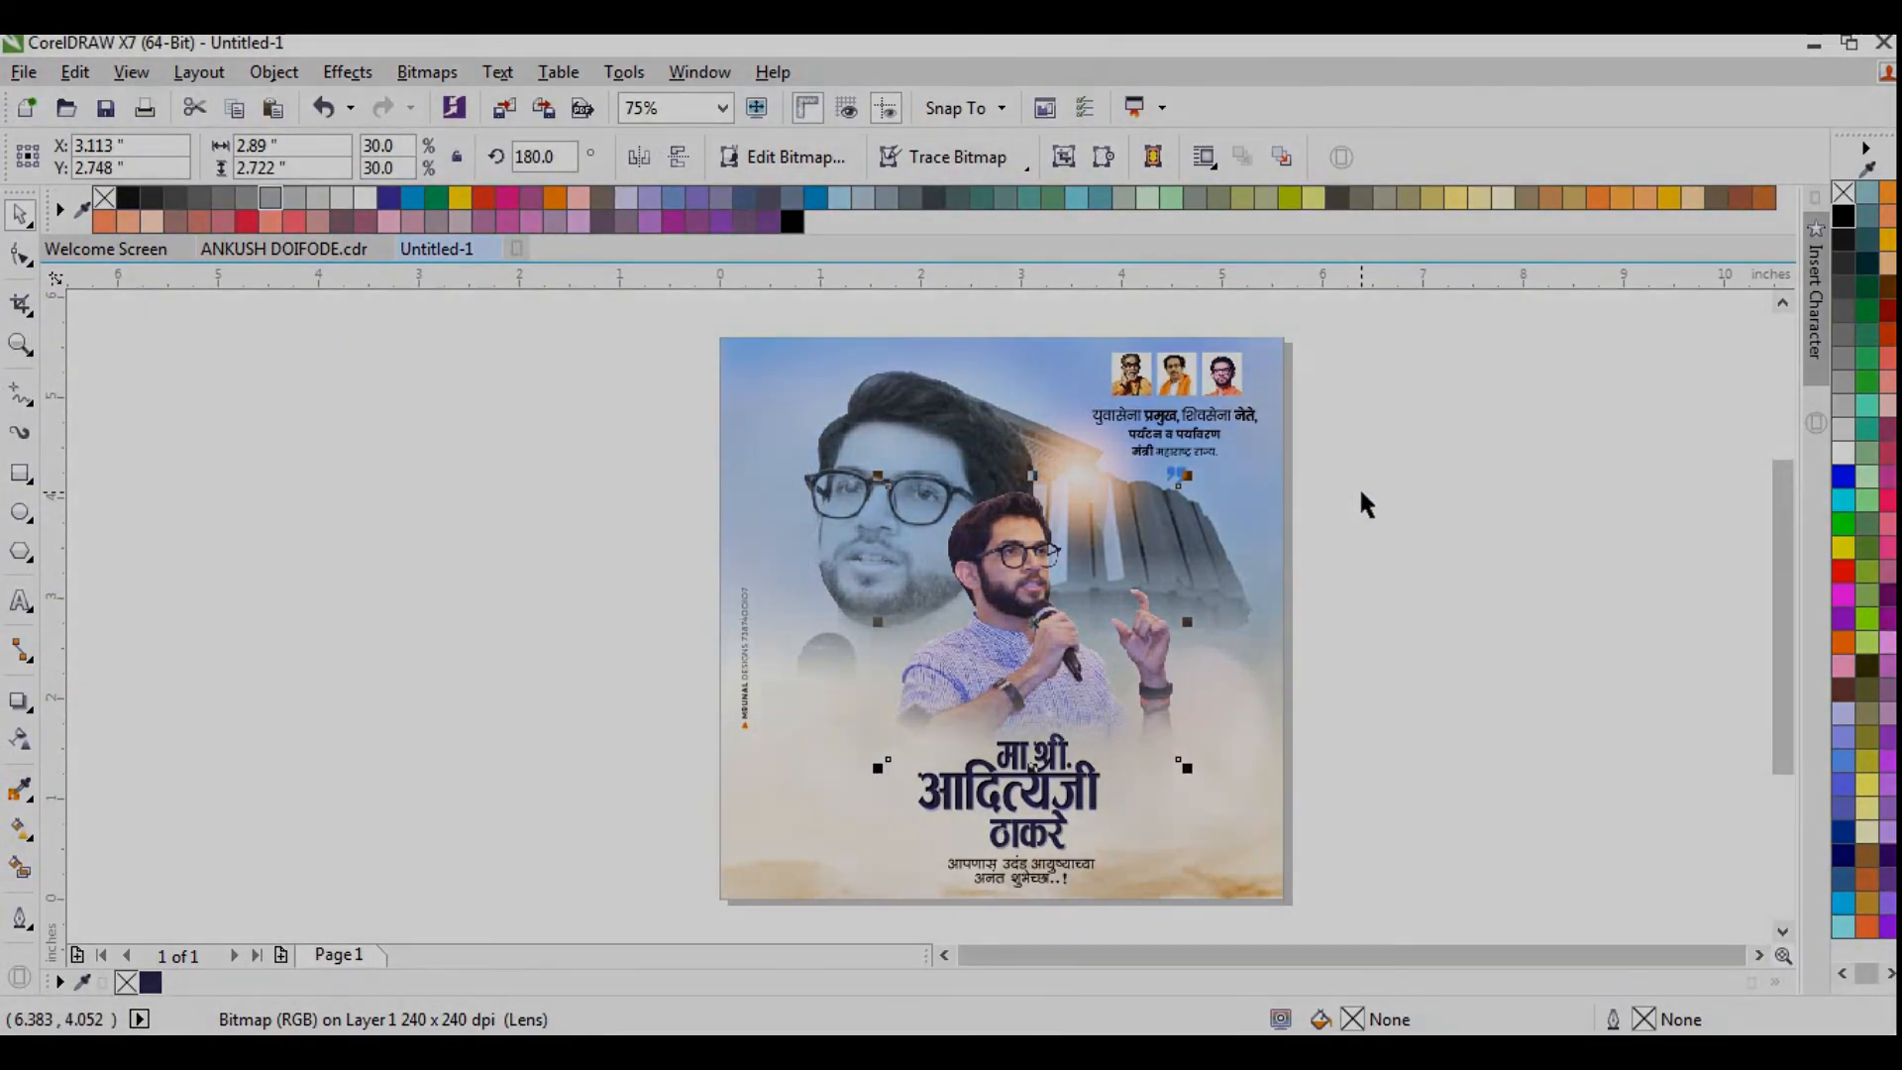